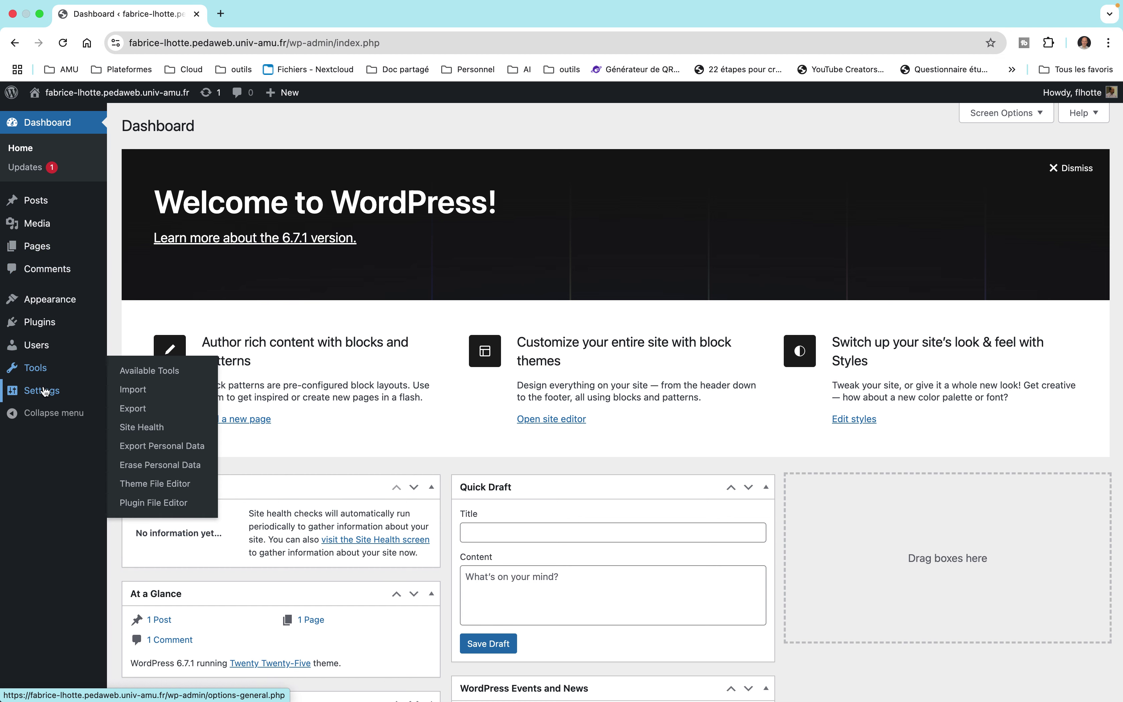
Step: Set the site language to Français in the general settings and save the changes
{"action": "left_click", "coordinate": [117, 393]}
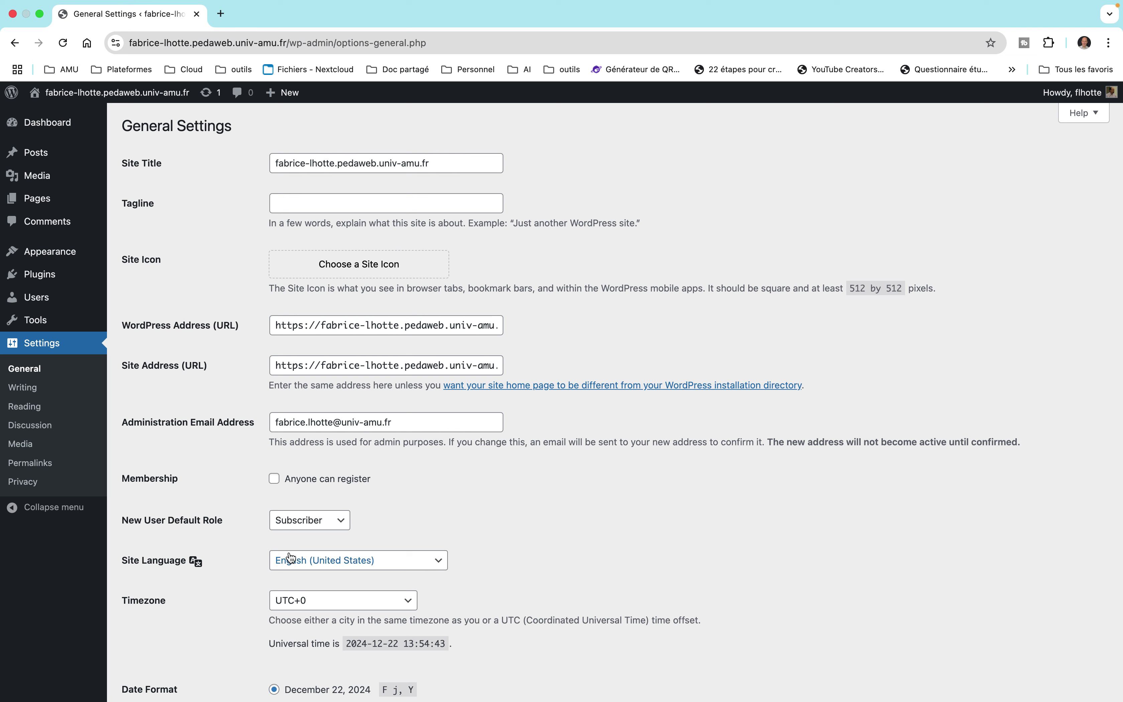
{"action": "left_click", "coordinate": [438, 562]}
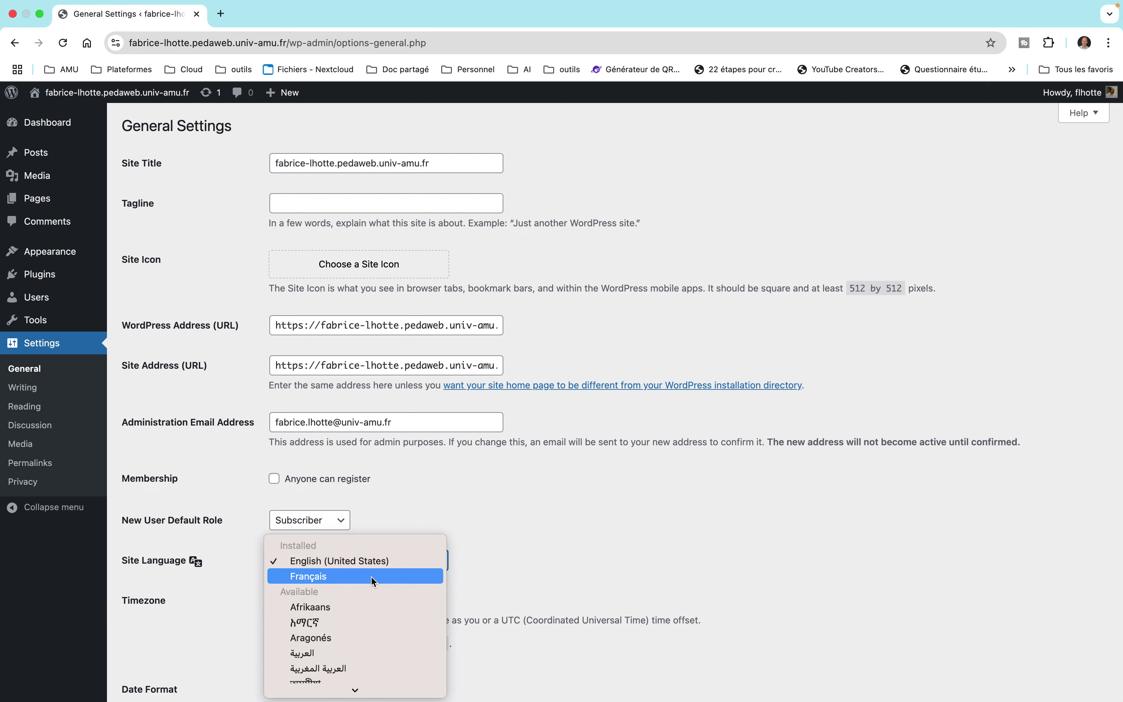
{"action": "scroll", "coordinate": [388, 616], "scroll_direction": "down", "scroll_amount": 15}
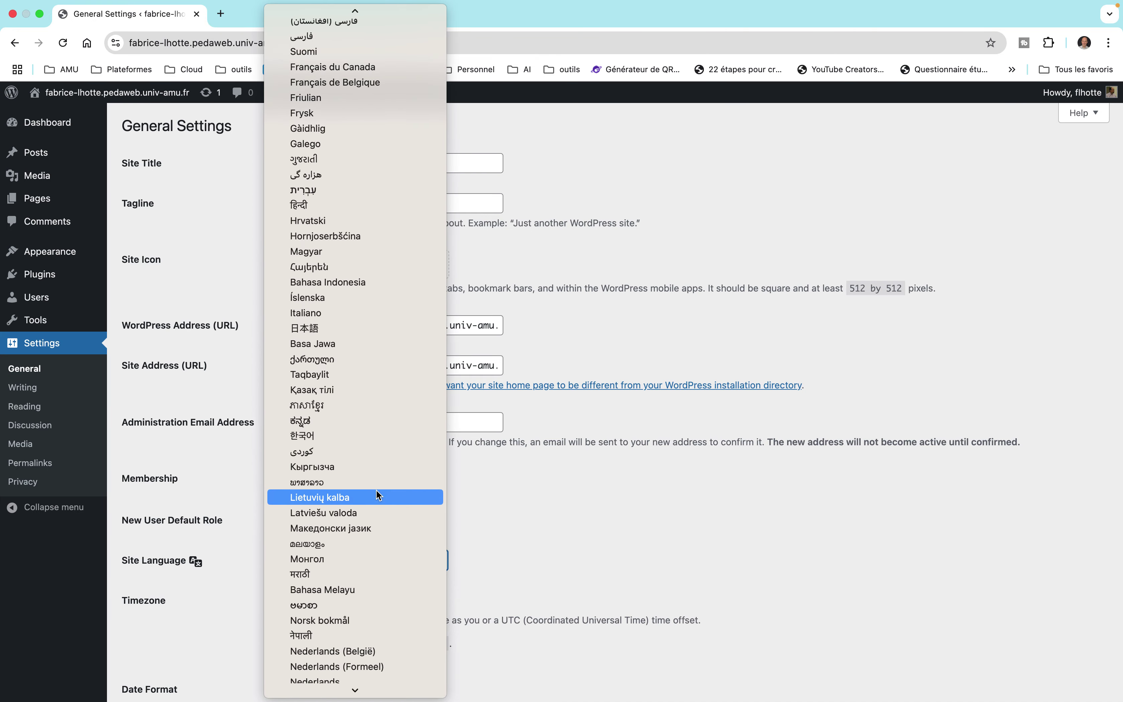
{"action": "scroll", "coordinate": [376, 489], "scroll_direction": "down", "scroll_amount": 4}
{"action": "scroll", "coordinate": [376, 490], "scroll_direction": "up", "scroll_amount": 1}
{"action": "scroll", "coordinate": [378, 493], "scroll_direction": "up", "scroll_amount": 10}
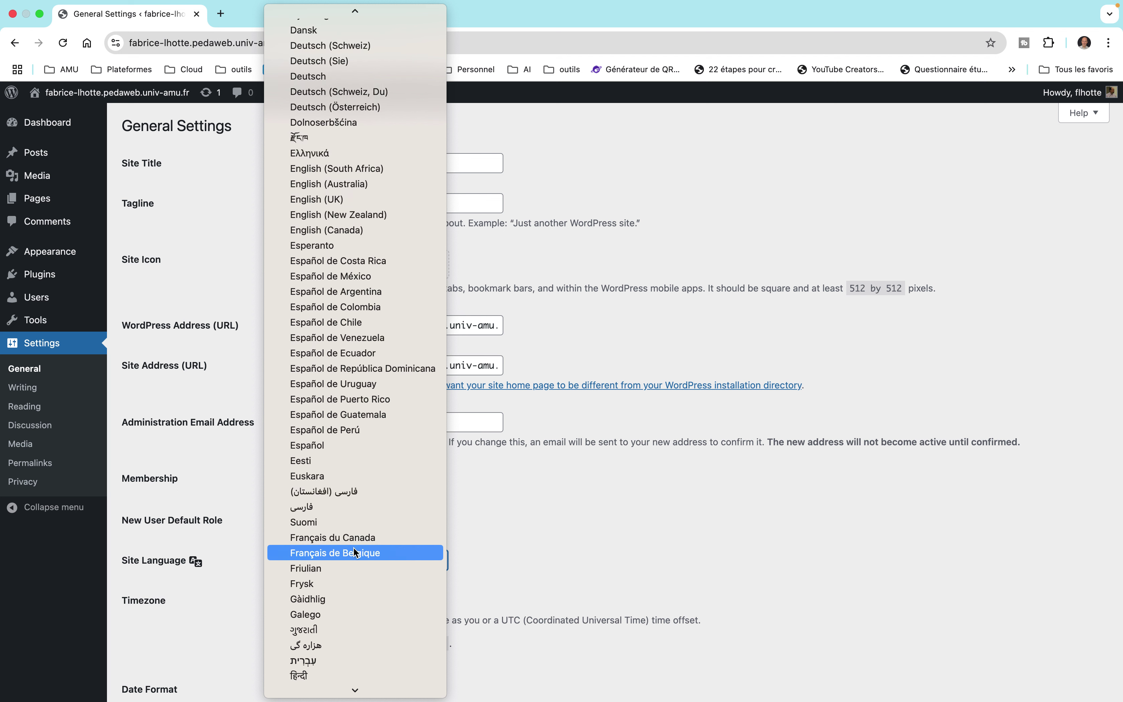
{"action": "scroll", "coordinate": [357, 554], "scroll_direction": "up", "scroll_amount": 5}
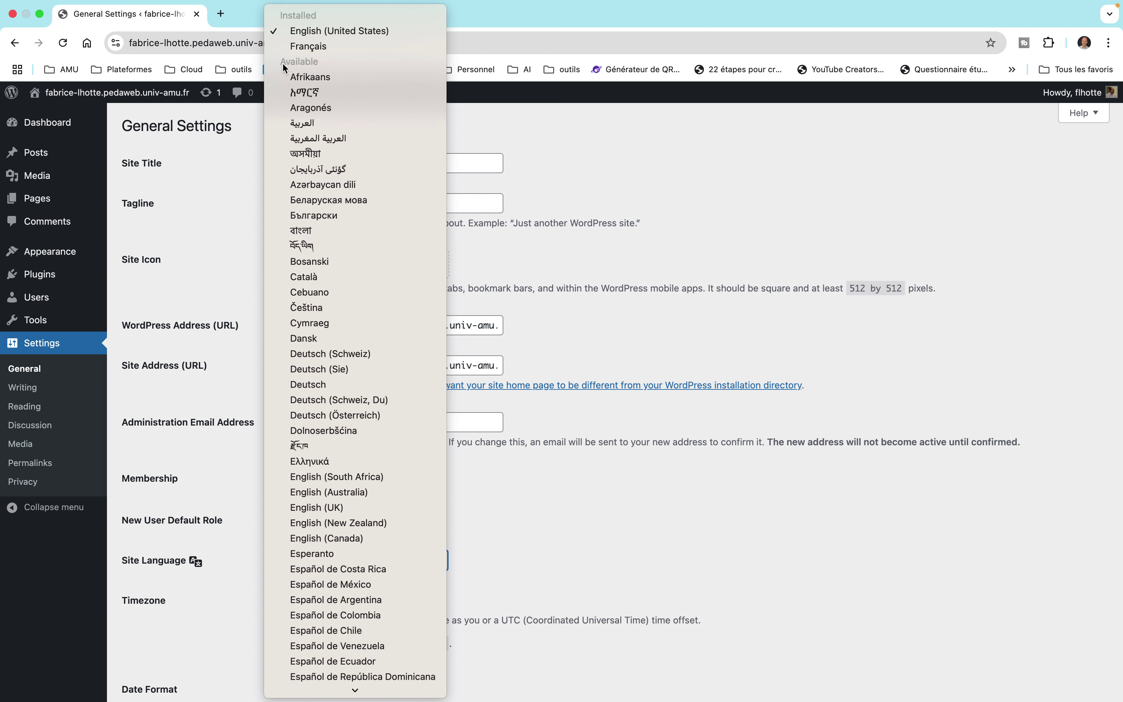
{"action": "left_click", "coordinate": [295, 46]}
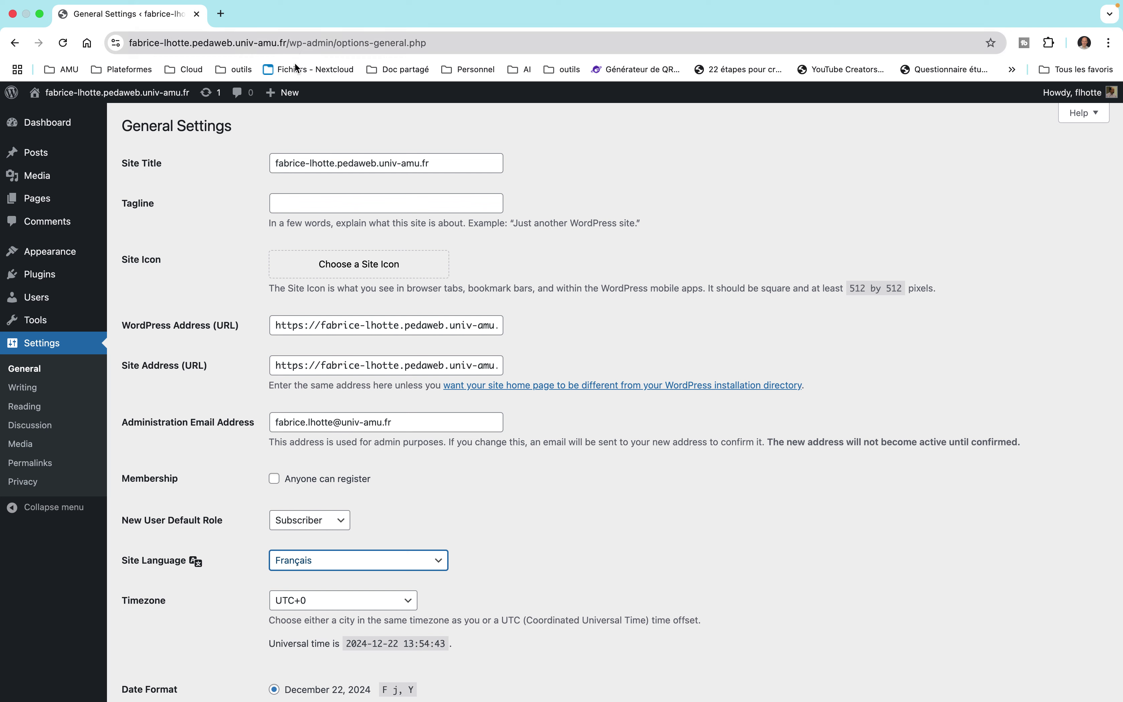
{"action": "mouse_move", "coordinate": [273, 3]}
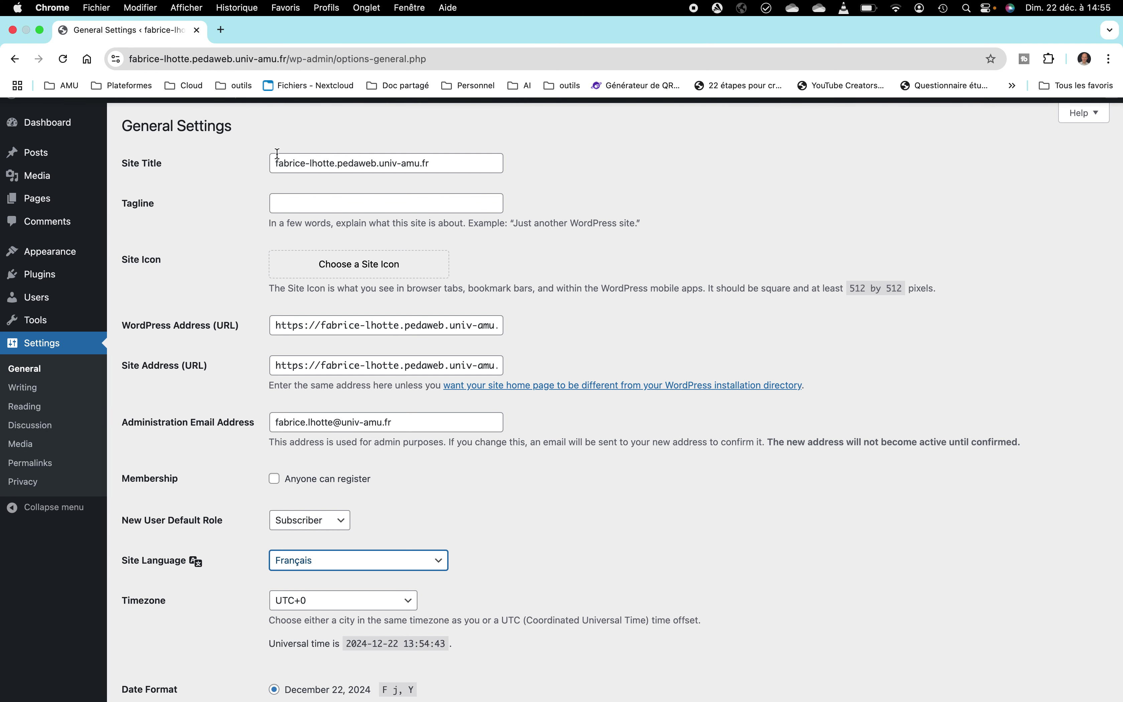
{"action": "scroll", "coordinate": [236, 330], "scroll_direction": "down", "scroll_amount": 5}
{"action": "scroll", "coordinate": [235, 335], "scroll_direction": "down", "scroll_amount": 5}
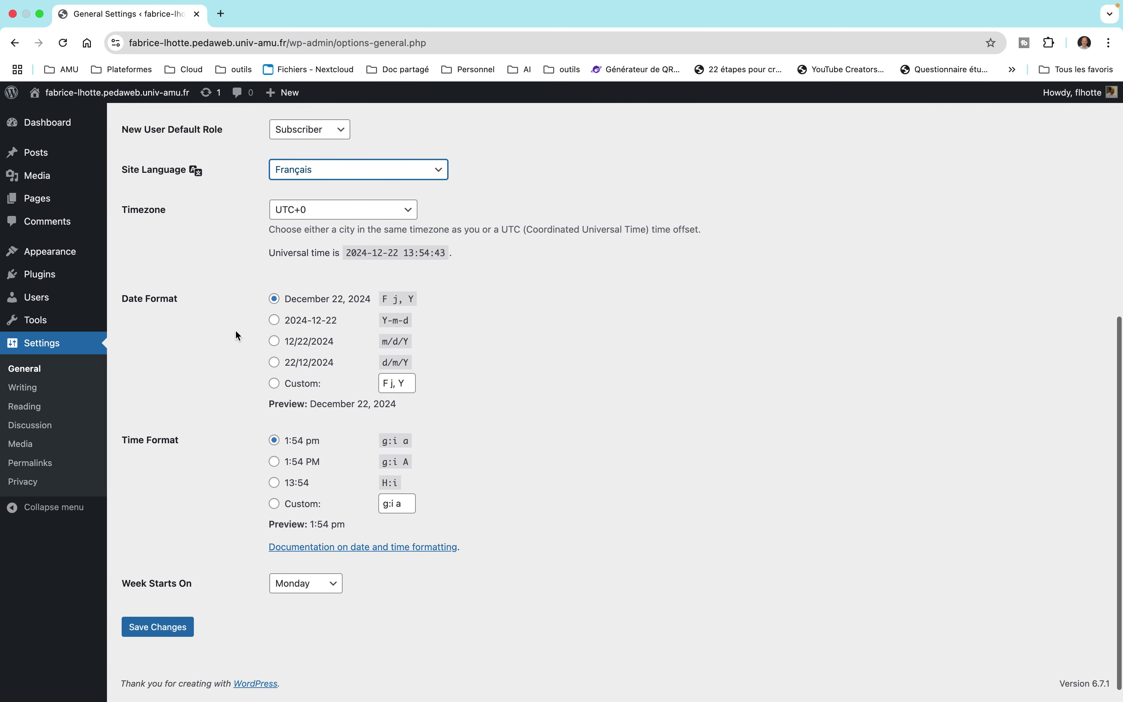
{"action": "left_click", "coordinate": [170, 632]}
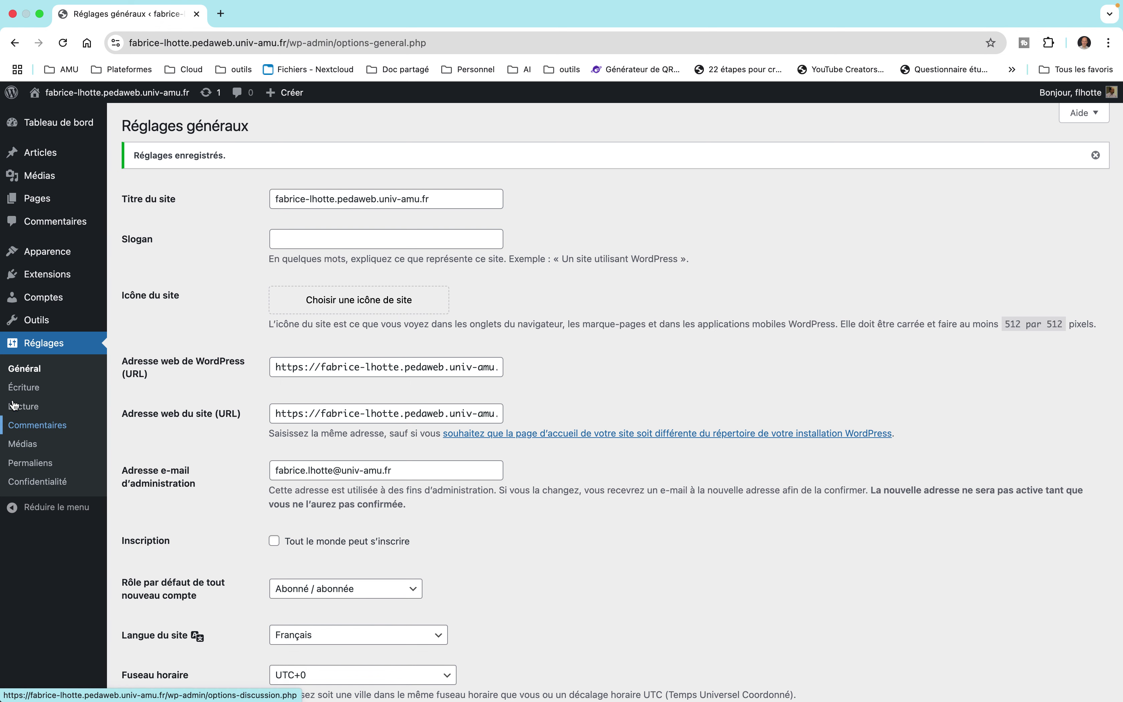
Step: Open the administrator account's profile and enter the account holder's first name and last name
{"action": "mouse_move", "coordinate": [48, 304]}
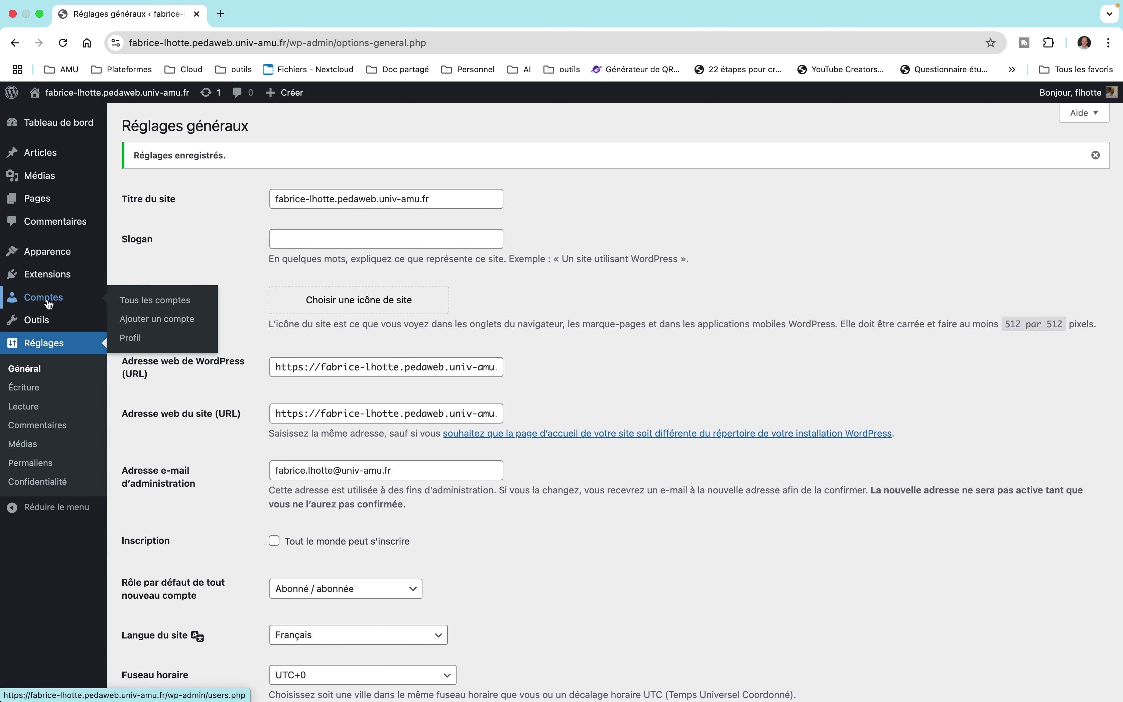
{"action": "left_click", "coordinate": [49, 304]}
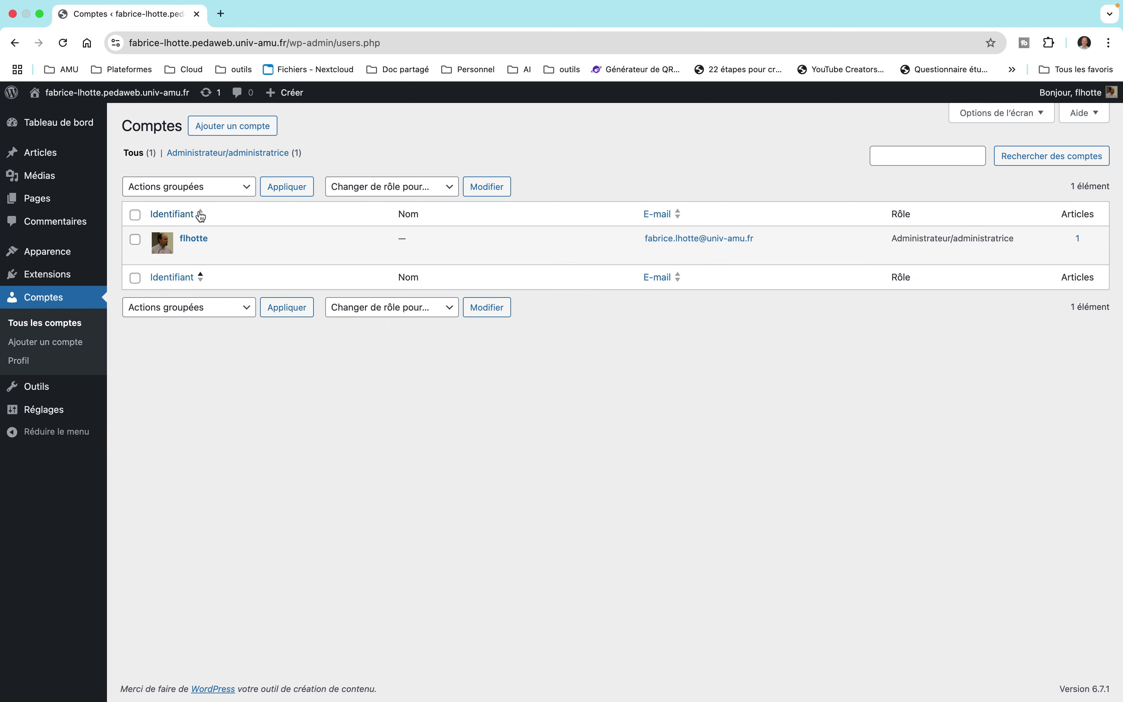
{"action": "left_click", "coordinate": [195, 239]}
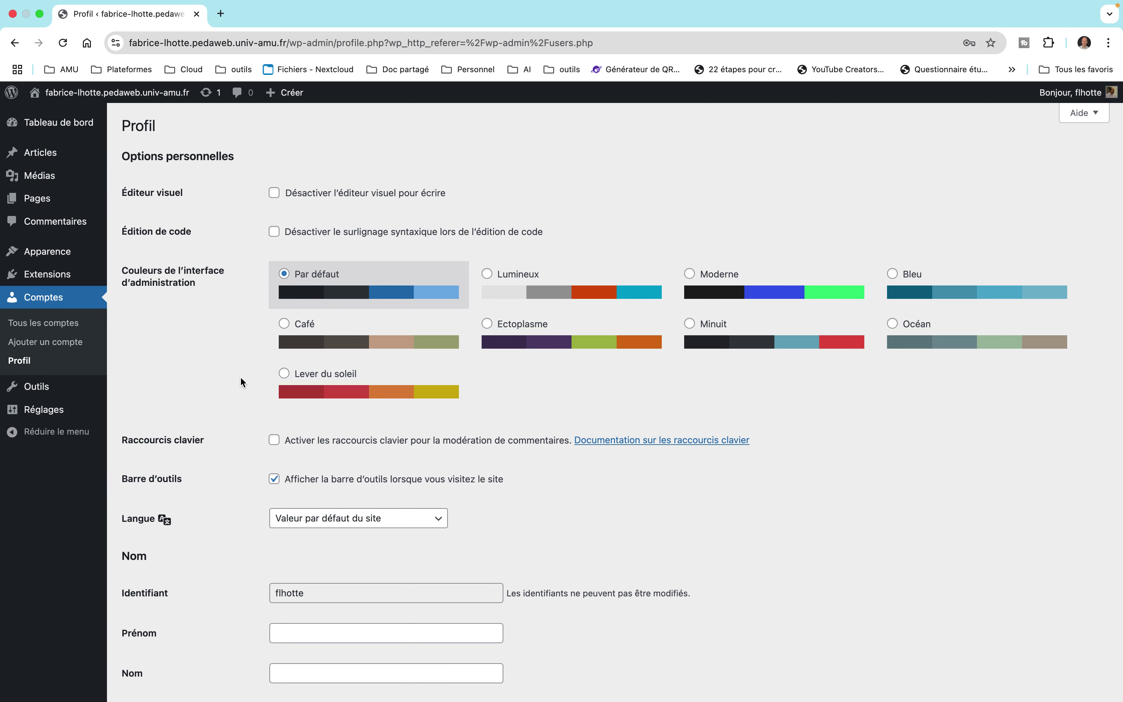
{"action": "scroll", "coordinate": [241, 378], "scroll_direction": "down", "scroll_amount": 6}
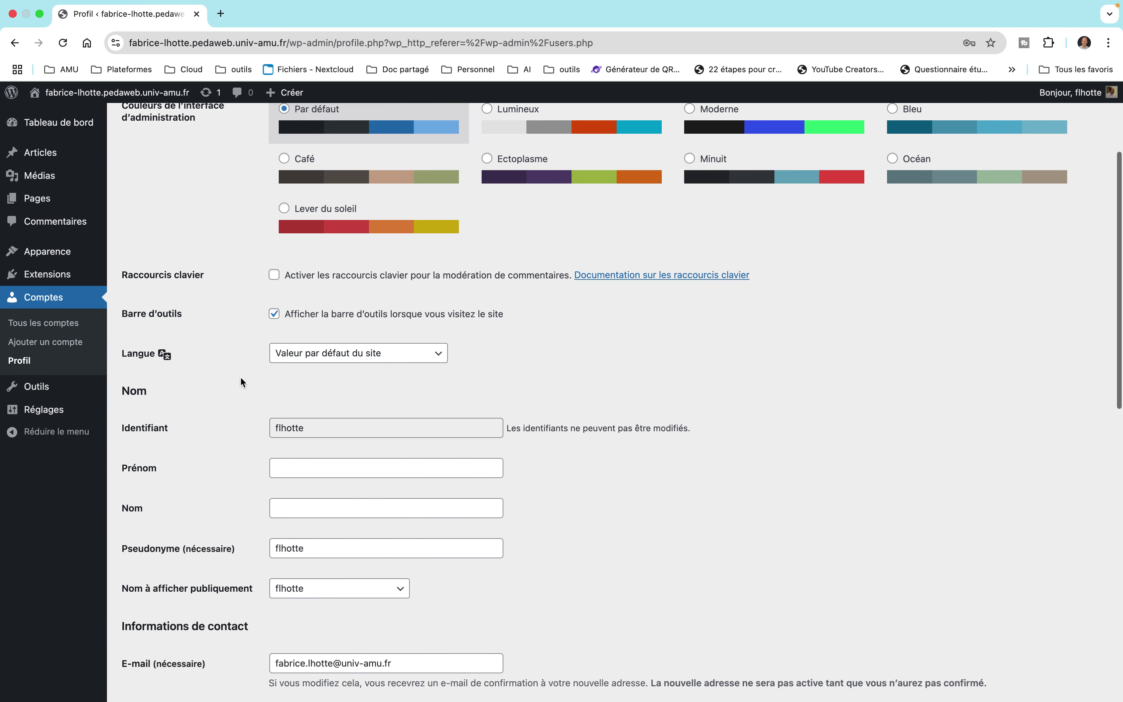
{"action": "left_click", "coordinate": [297, 359]}
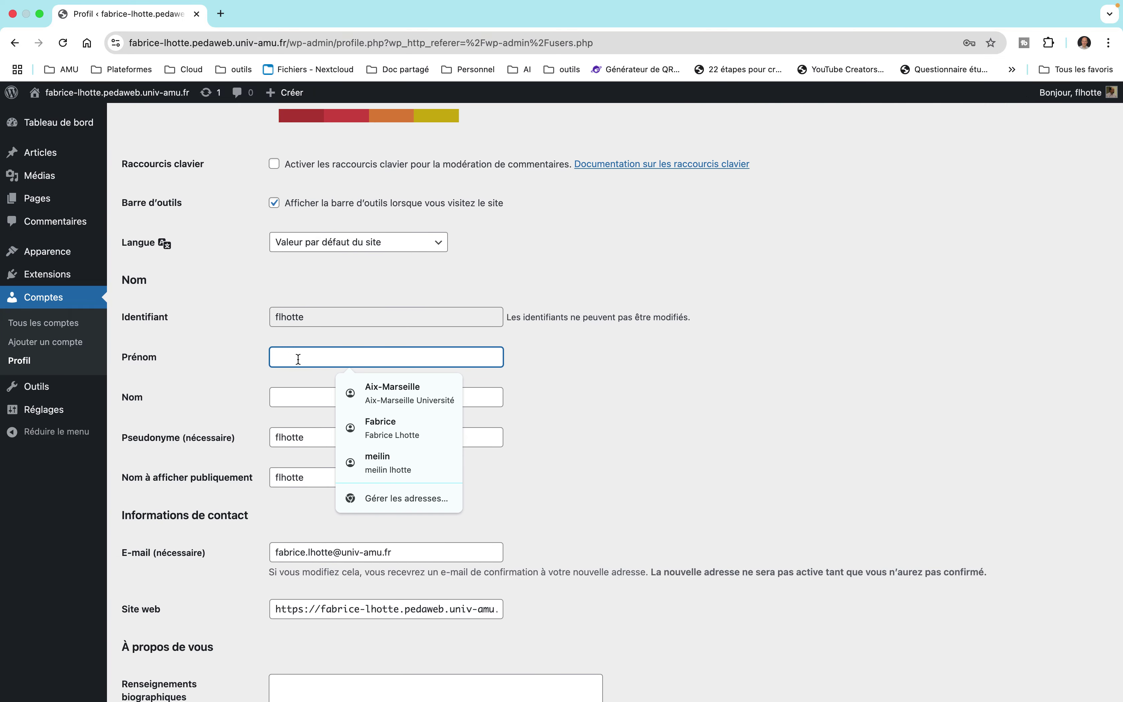
{"action": "type", "text": "Fabrice"}
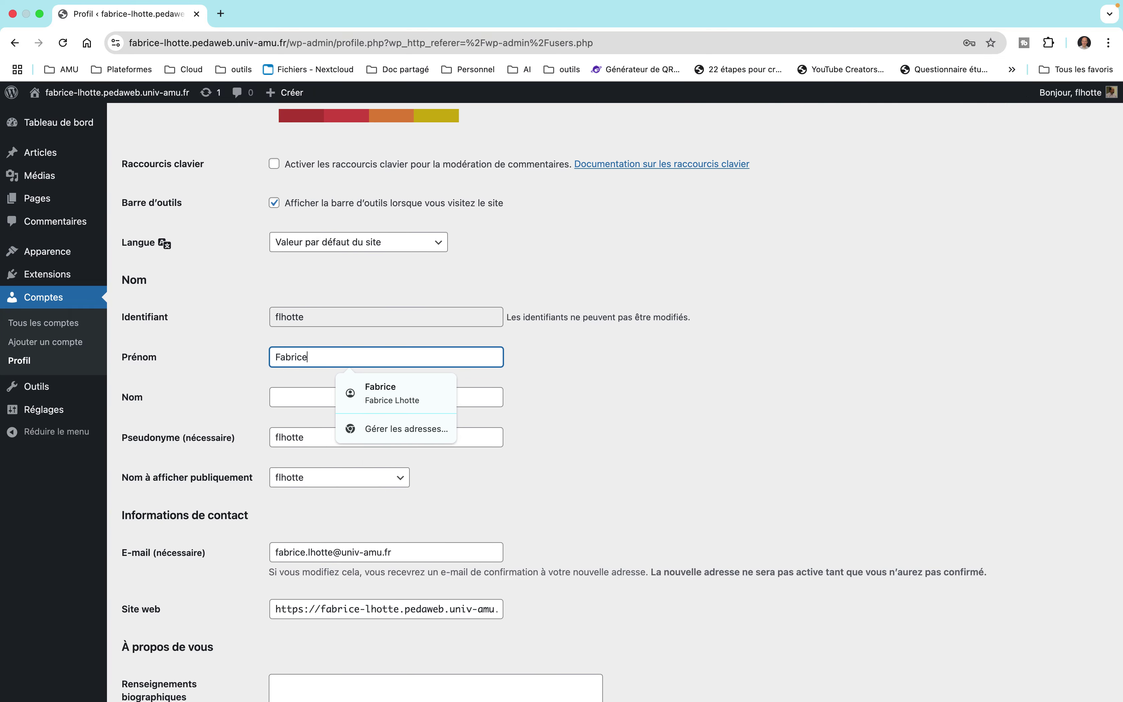
{"action": "left_click", "coordinate": [290, 395]}
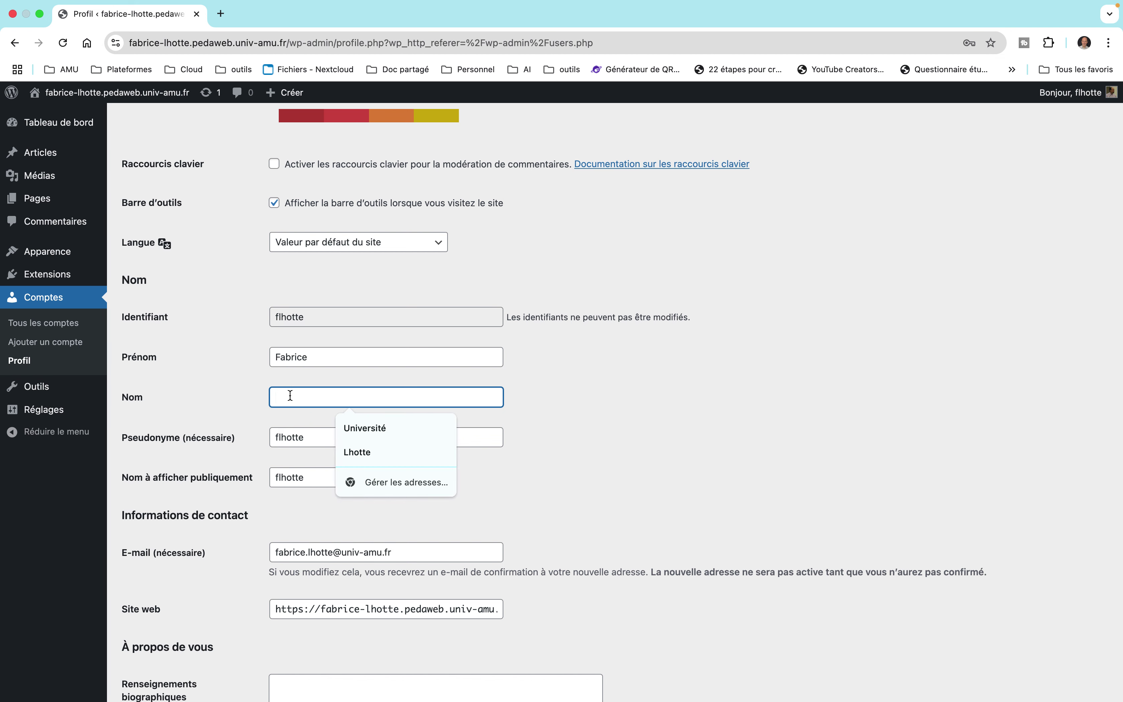
{"action": "type", "text": "Lhotte"}
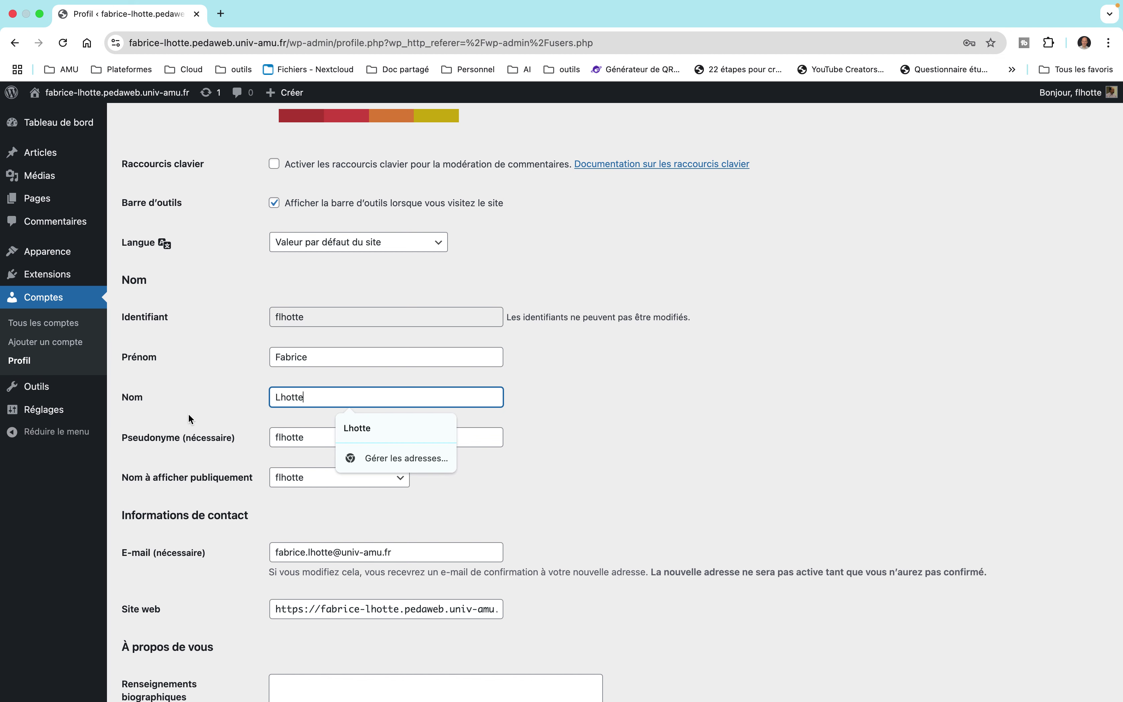
{"action": "left_click", "coordinate": [195, 426]}
Step: Replace the nickname with the first name and last initial, and choose first name plus last name as the public display name
{"action": "left_click", "coordinate": [314, 436]}
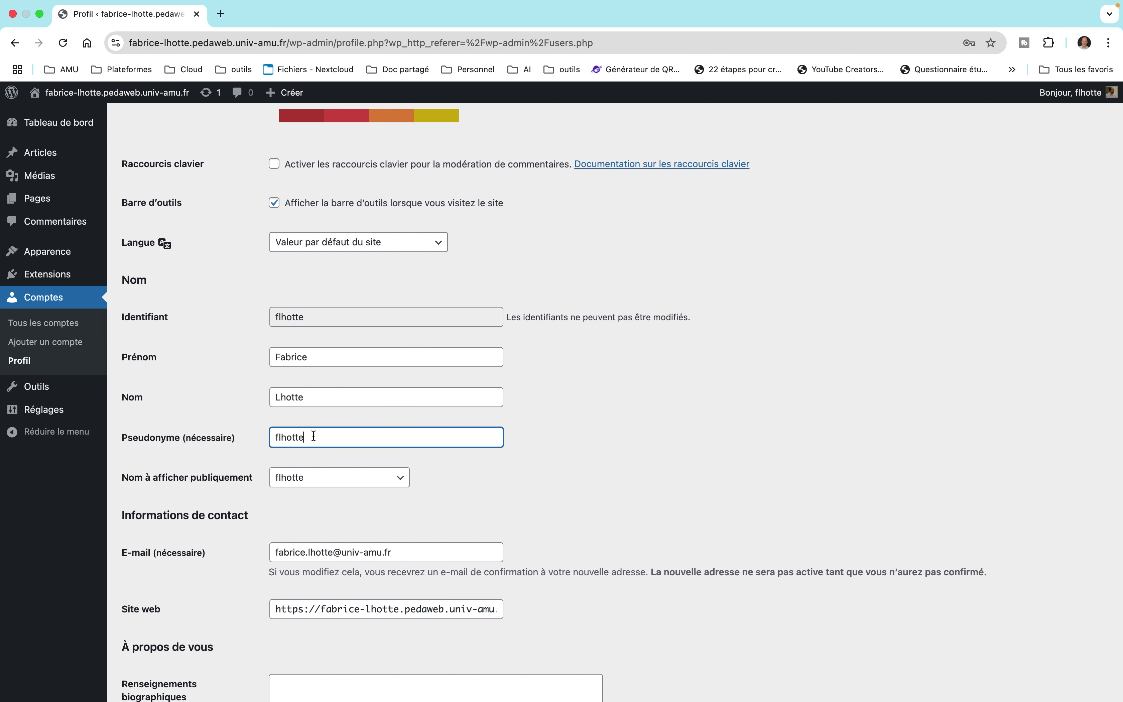
{"action": "key", "text": "BackSpace"}
{"action": "key", "text": "BackSpace"}
{"action": "key", "text": "BackSpace"}
{"action": "key", "text": "BackSpace"}
{"action": "key", "text": "BackSpace"}
{"action": "key", "text": "BackSpace"}
{"action": "key", "text": "BackSpace"}
{"action": "type", "text": "Fabrice "}
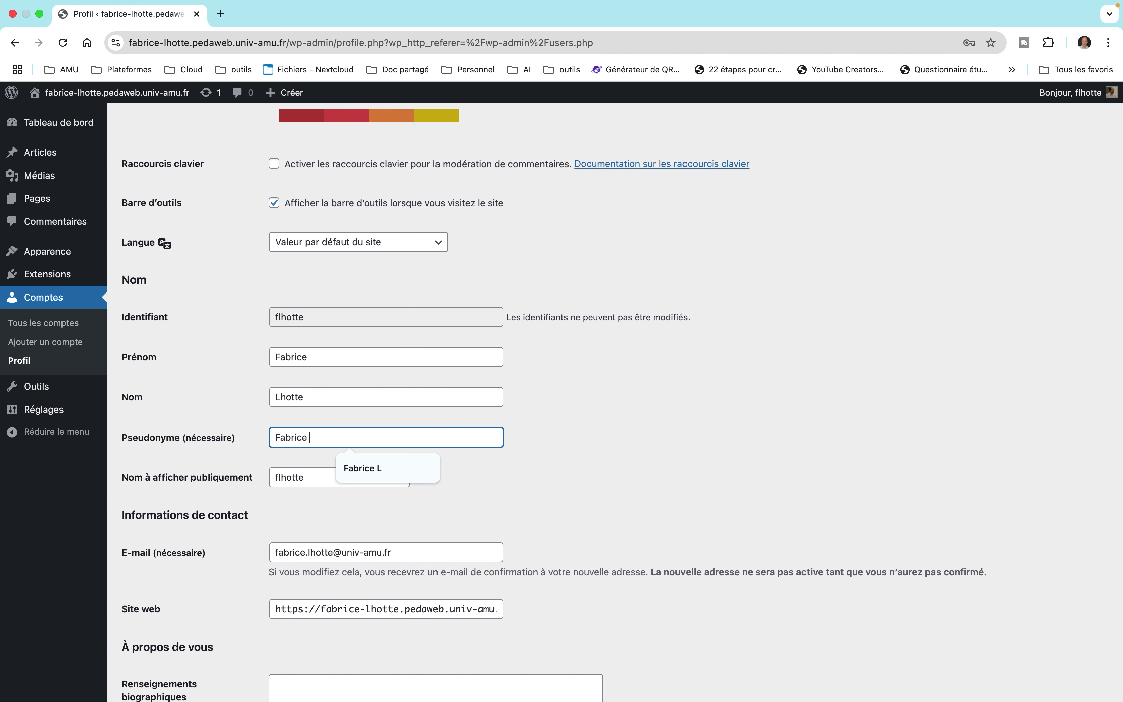
{"action": "type", "text": "L"}
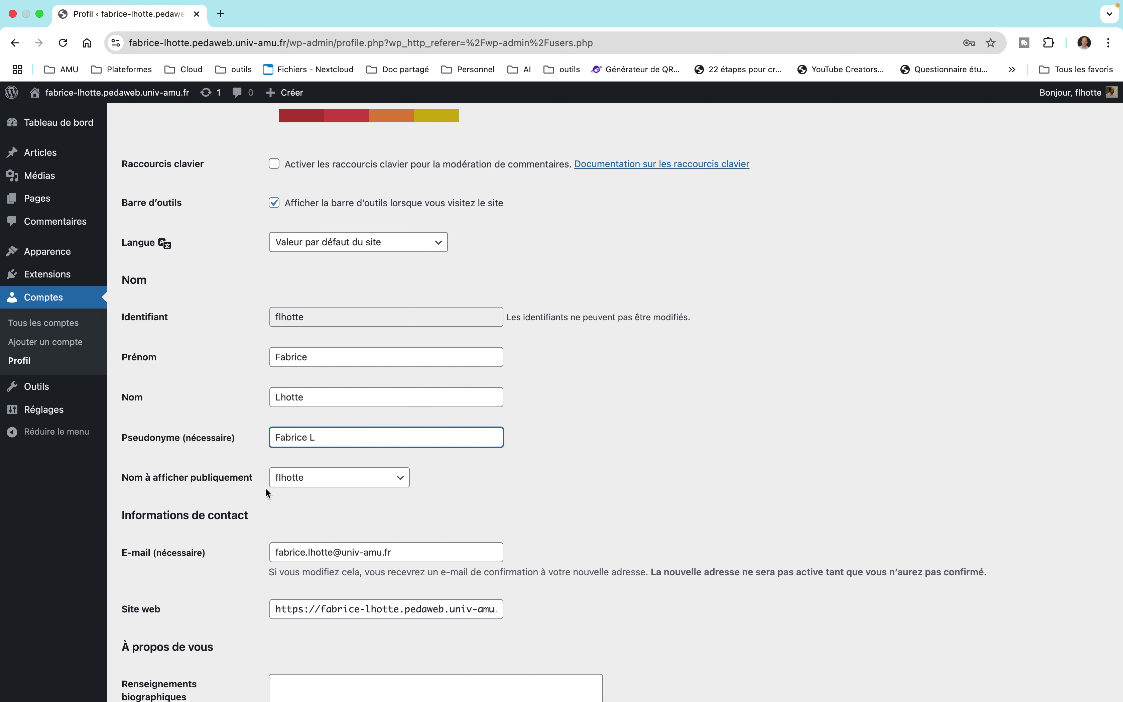
{"action": "left_click", "coordinate": [404, 481]}
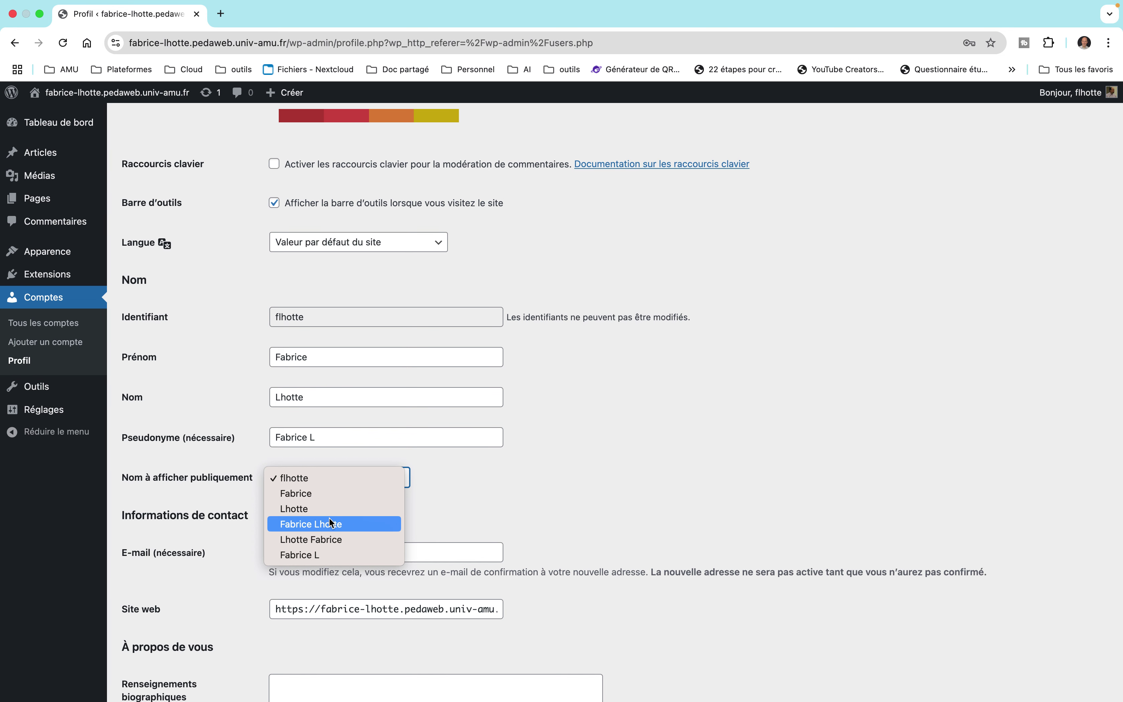
{"action": "left_click", "coordinate": [349, 524]}
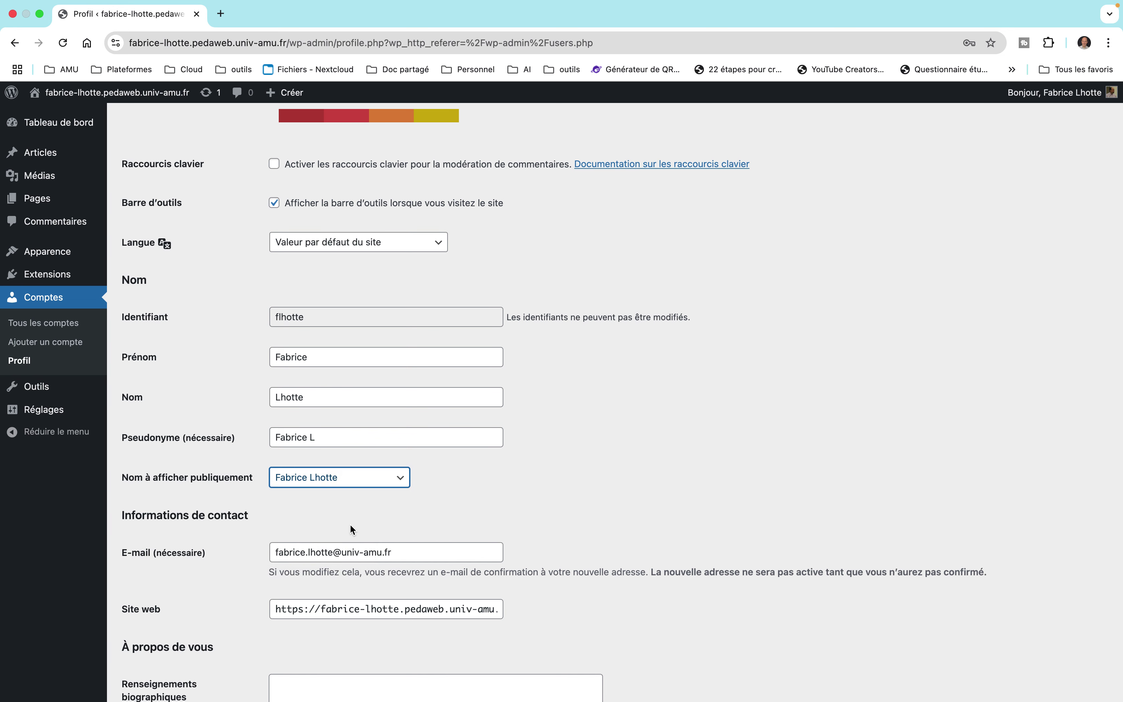
Step: Begin the profile's biographical information with the line "Etudiant à l'IUT d'Aix-Marseille"
{"action": "scroll", "coordinate": [351, 528], "scroll_direction": "down", "scroll_amount": 3}
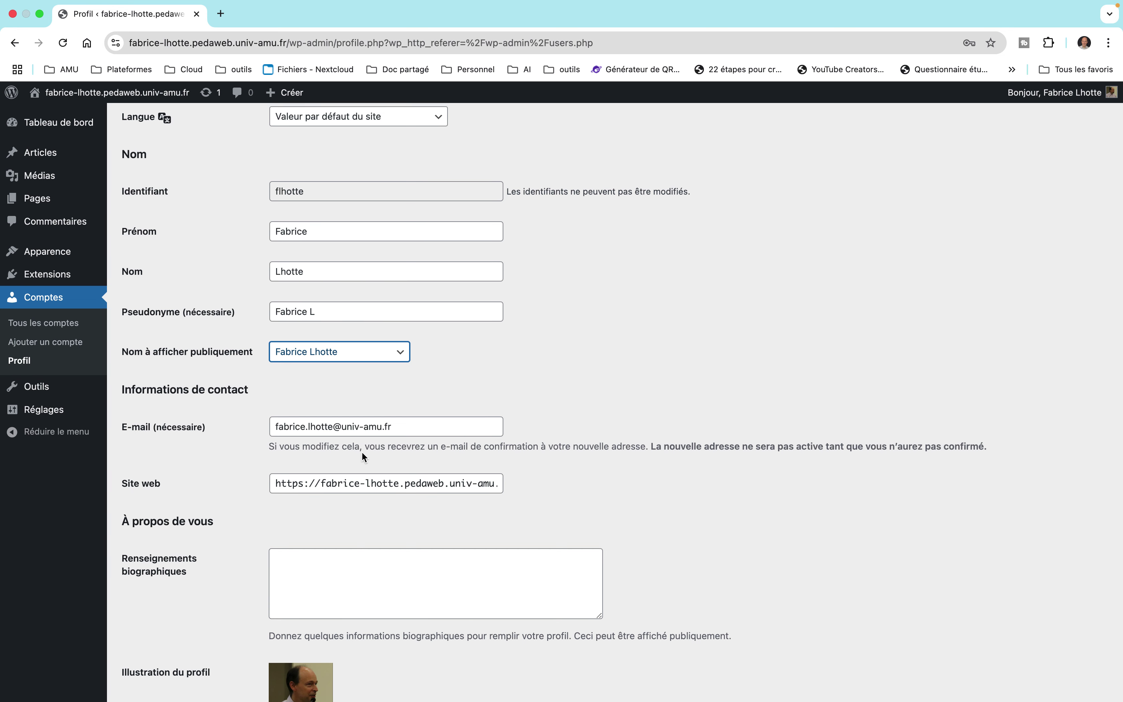
{"action": "scroll", "coordinate": [362, 454], "scroll_direction": "down", "scroll_amount": 3}
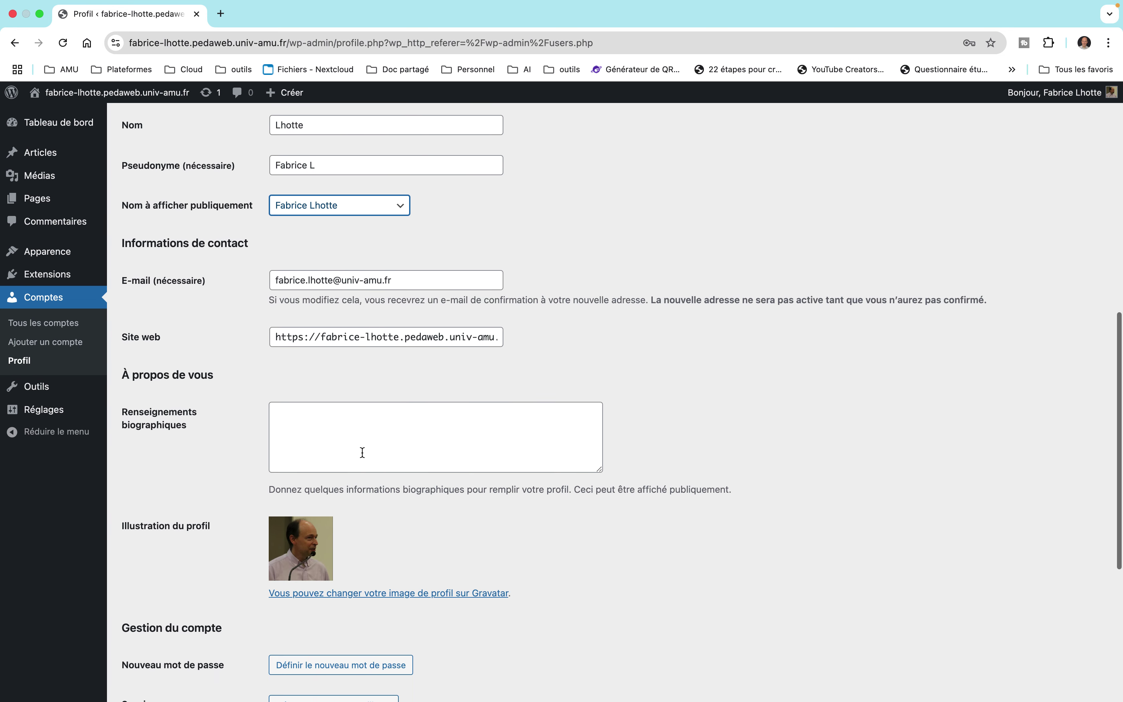
{"action": "left_click", "coordinate": [316, 434]}
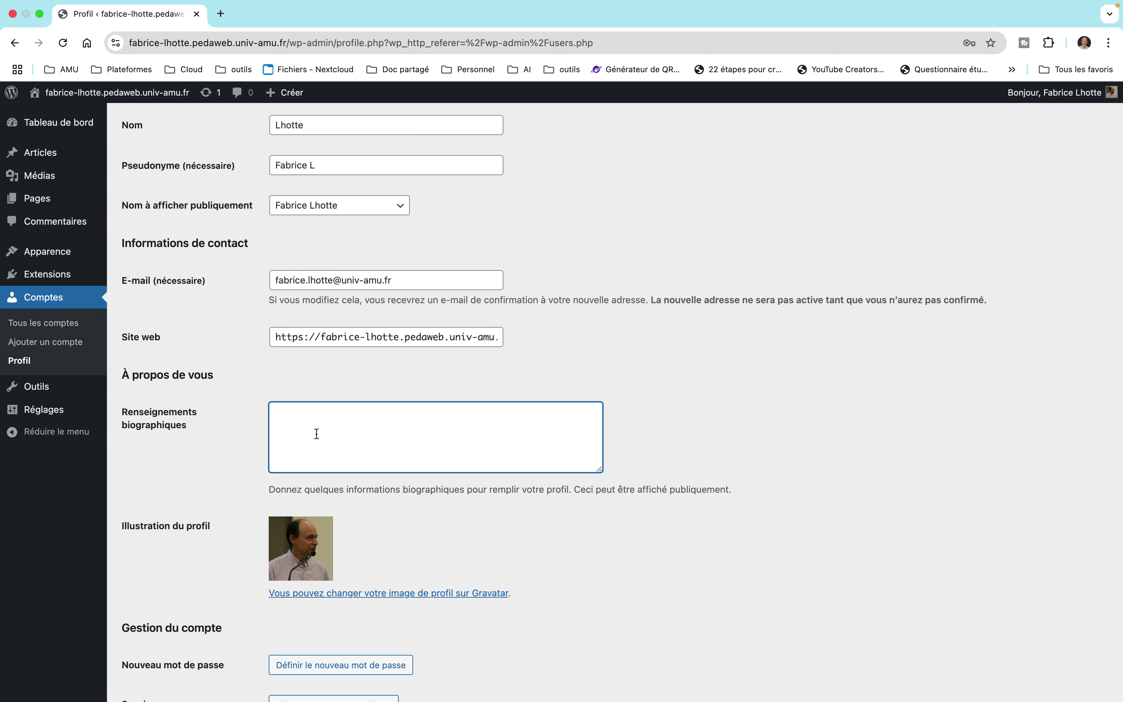
{"action": "type", "text": "Etudiant à"}
{"action": "type", "text": " k'"}
{"action": "key", "text": "BackSpace"}
{"action": "key", "text": "BackSpace"}
{"action": "type", "text": "l'IUT d'Aix-Marseille"}
{"action": "key", "text": "Return"}
Step: Add the biography lines "Département Techniques de Commercialisation" and "Site d'Aix-en-Provence", with a capital S on "Site"
{"action": "type", "text": "Dépar"}
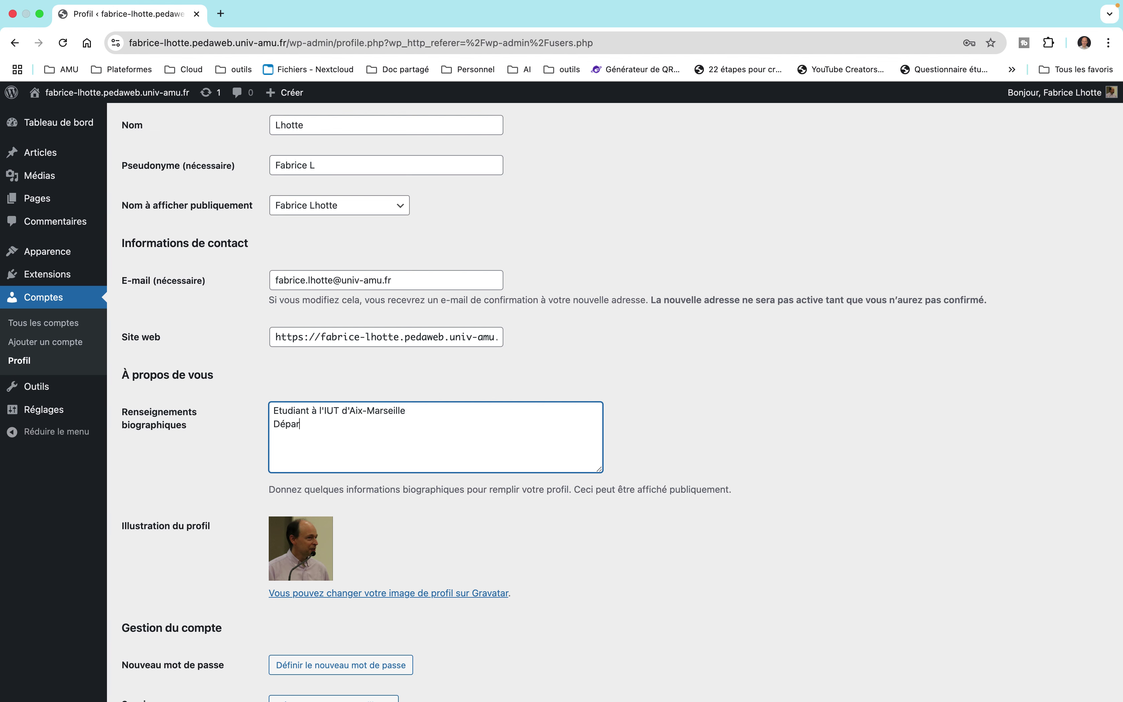
{"action": "type", "text": "tement Techniques de Commerci"}
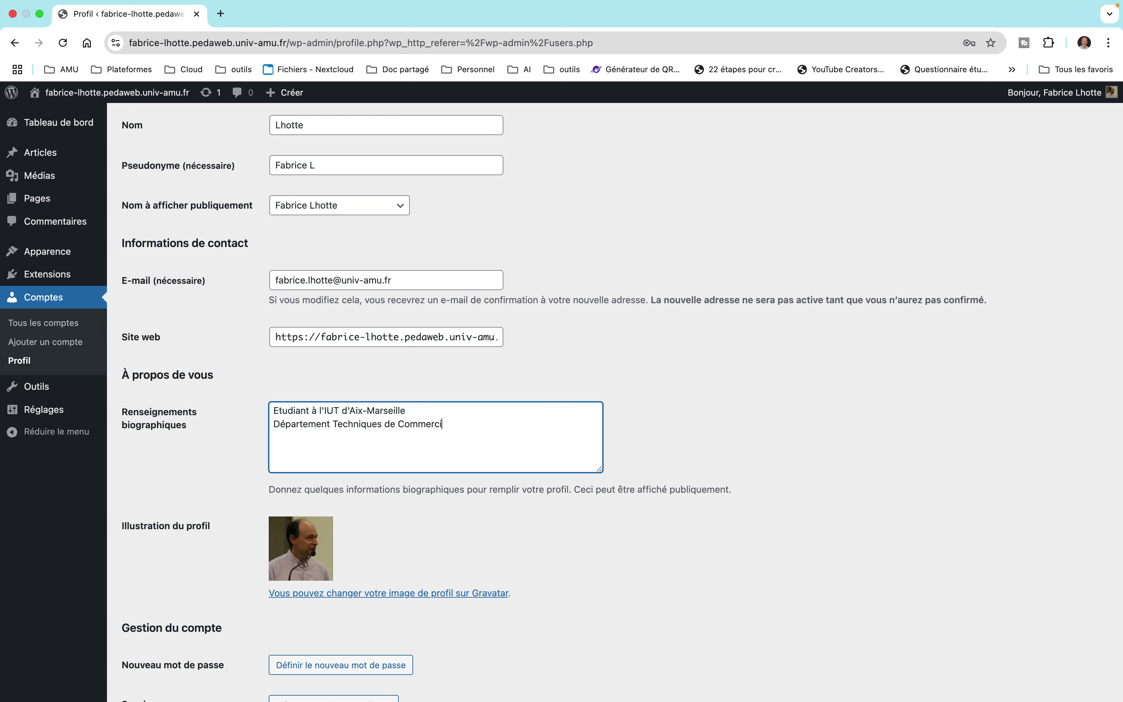
{"action": "type", "text": "alisation"}
{"action": "key", "text": "Return"}
{"action": "type", "text": "site d'Aix§"}
{"action": "key", "text": "BackSpace"}
{"action": "type", "text": "-en-Provence"}
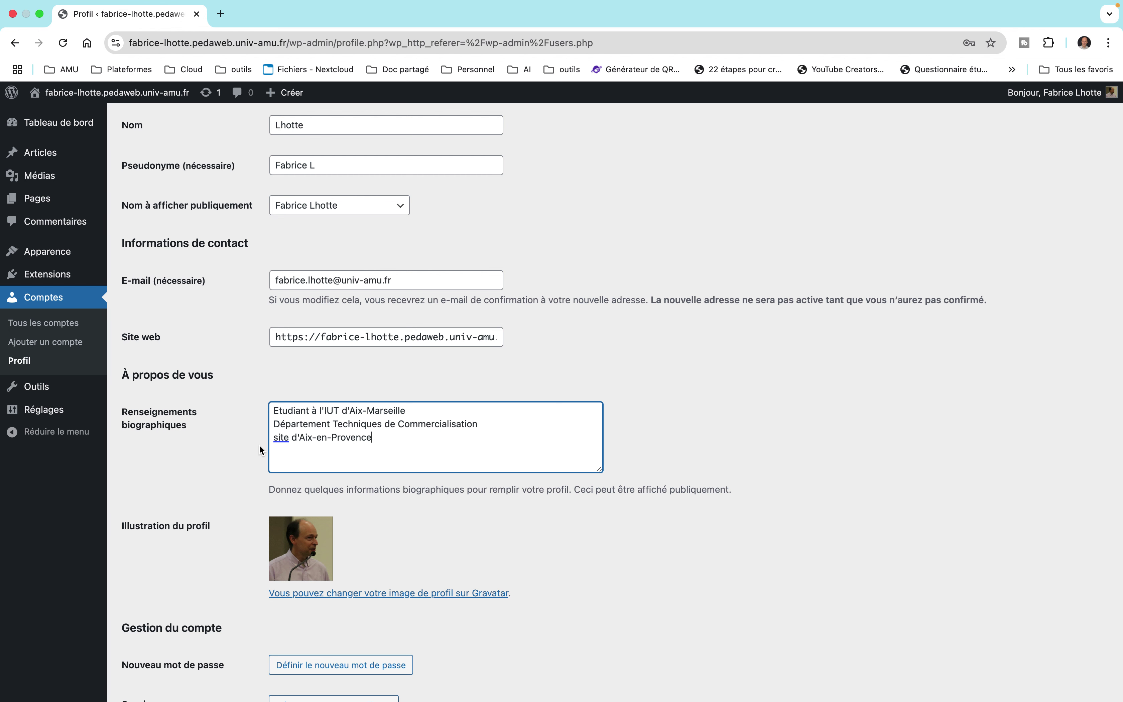
{"action": "double_click", "coordinate": [277, 441]}
{"action": "type", "text": "S"}
Step: Open LinkedIn in a new browser tab
{"action": "left_click", "coordinate": [220, 14]}
{"action": "type", "text": "lin"}
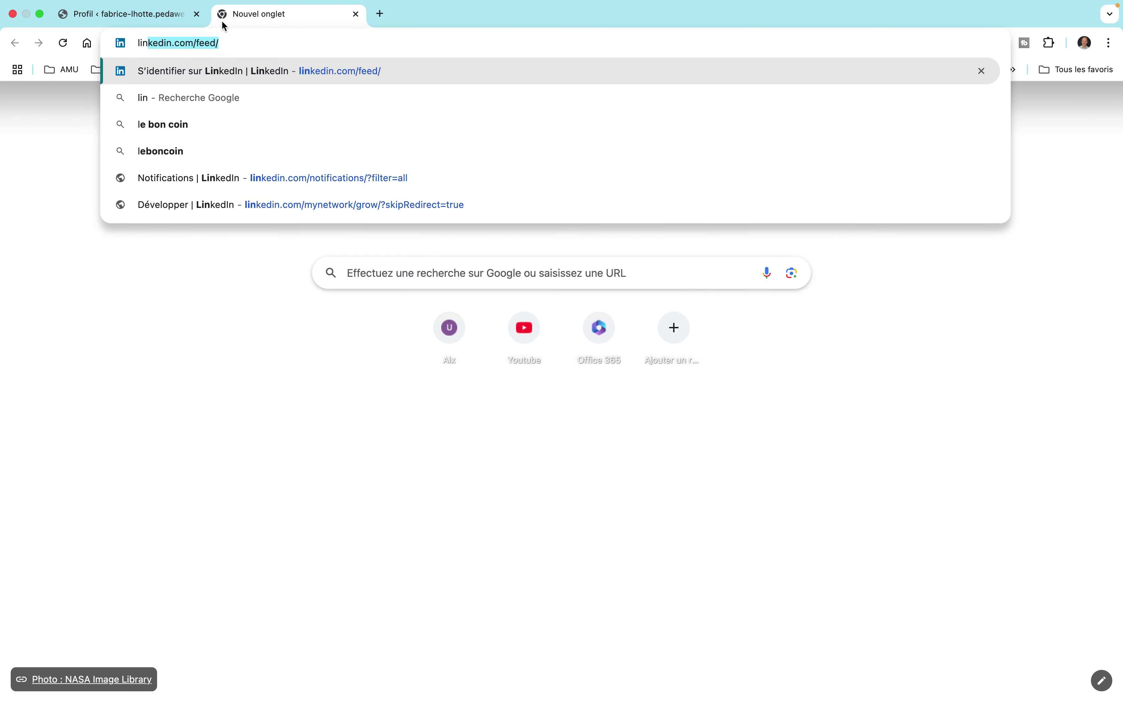
{"action": "type", "text": "kedin"}
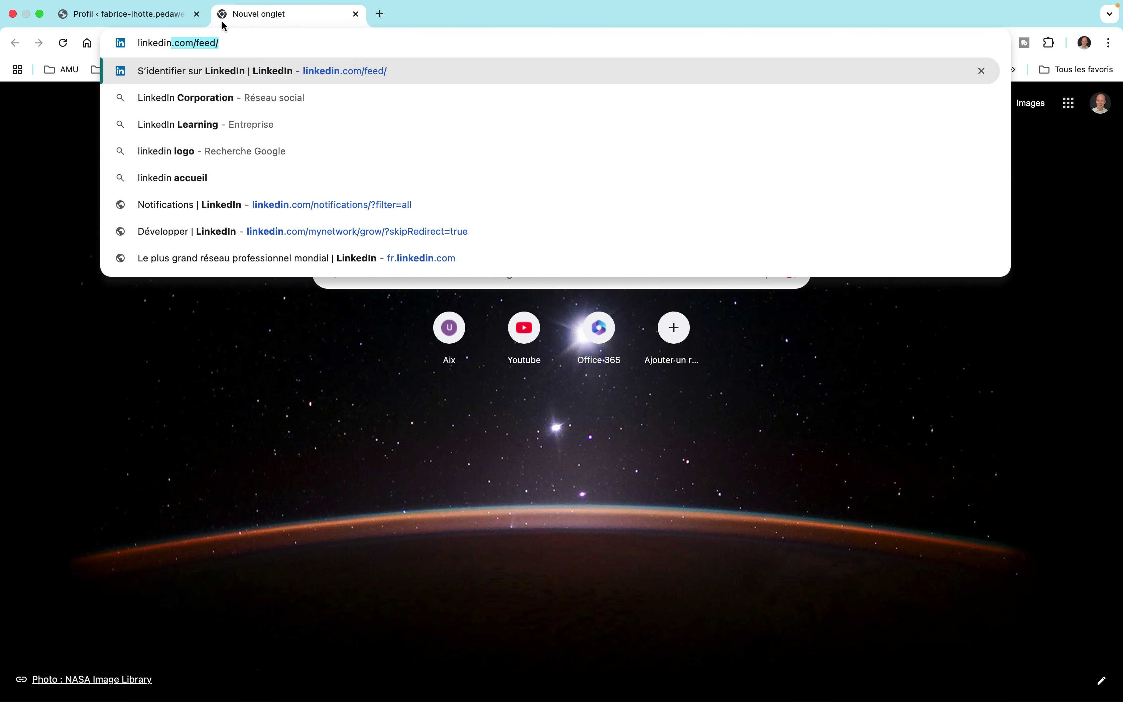
{"action": "key", "text": "Return"}
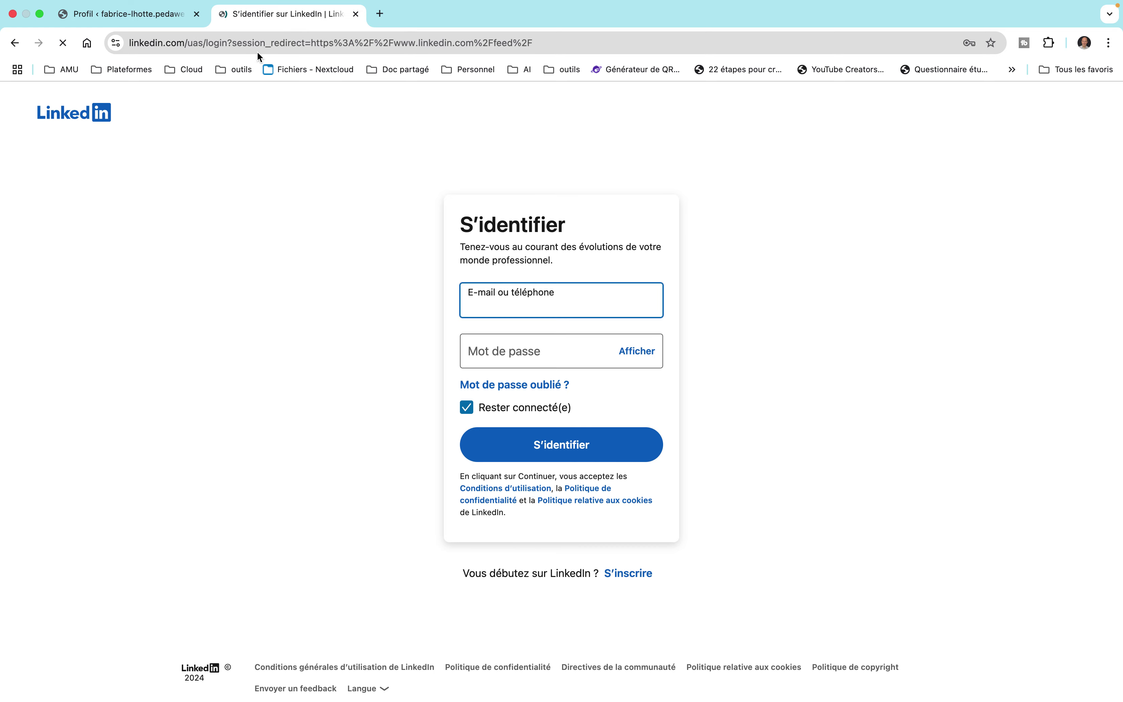
{"action": "left_click", "coordinate": [267, 41]}
{"action": "left_click", "coordinate": [255, 43]}
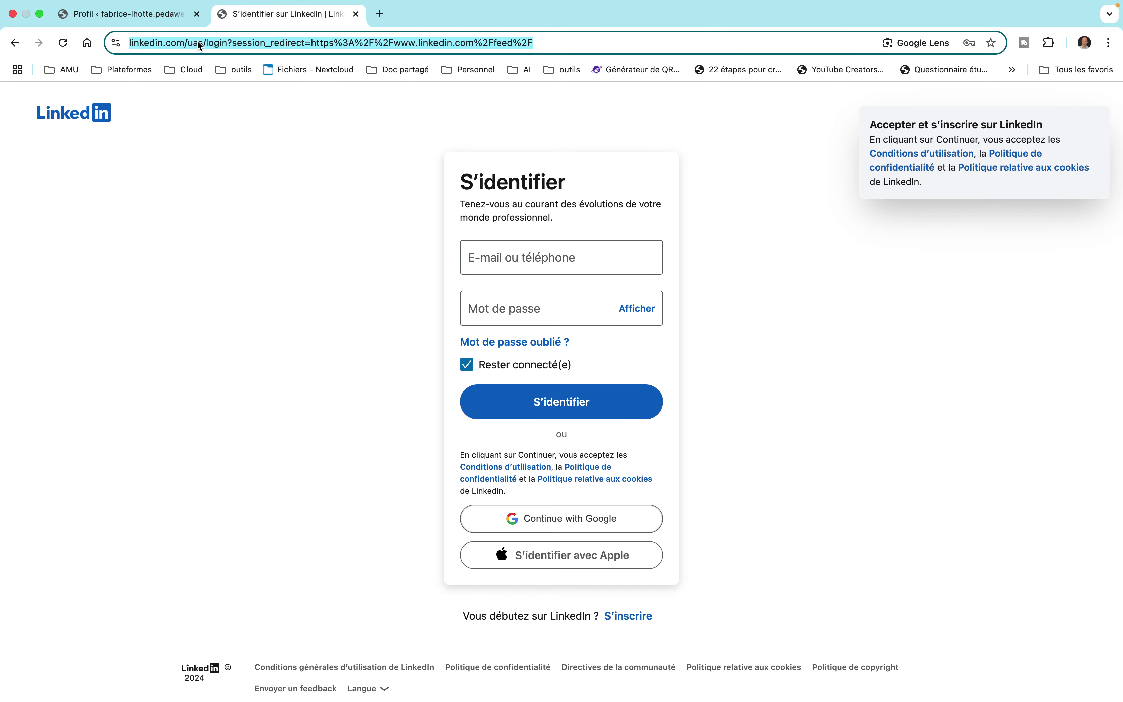
{"action": "left_click", "coordinate": [520, 395]}
{"action": "left_click", "coordinate": [155, 43]}
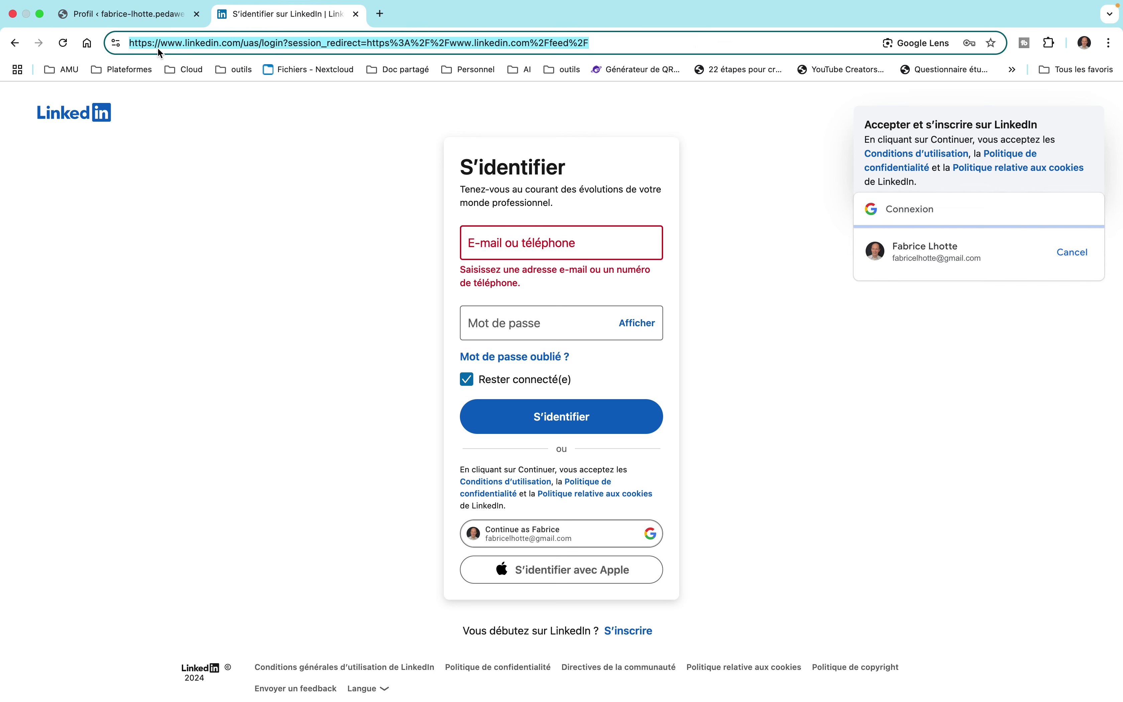
{"action": "left_click", "coordinate": [267, 44]}
{"action": "left_click_drag", "start_coordinate": [243, 43], "coordinate": [717, 58]}
{"action": "key", "text": "BackSpace"}
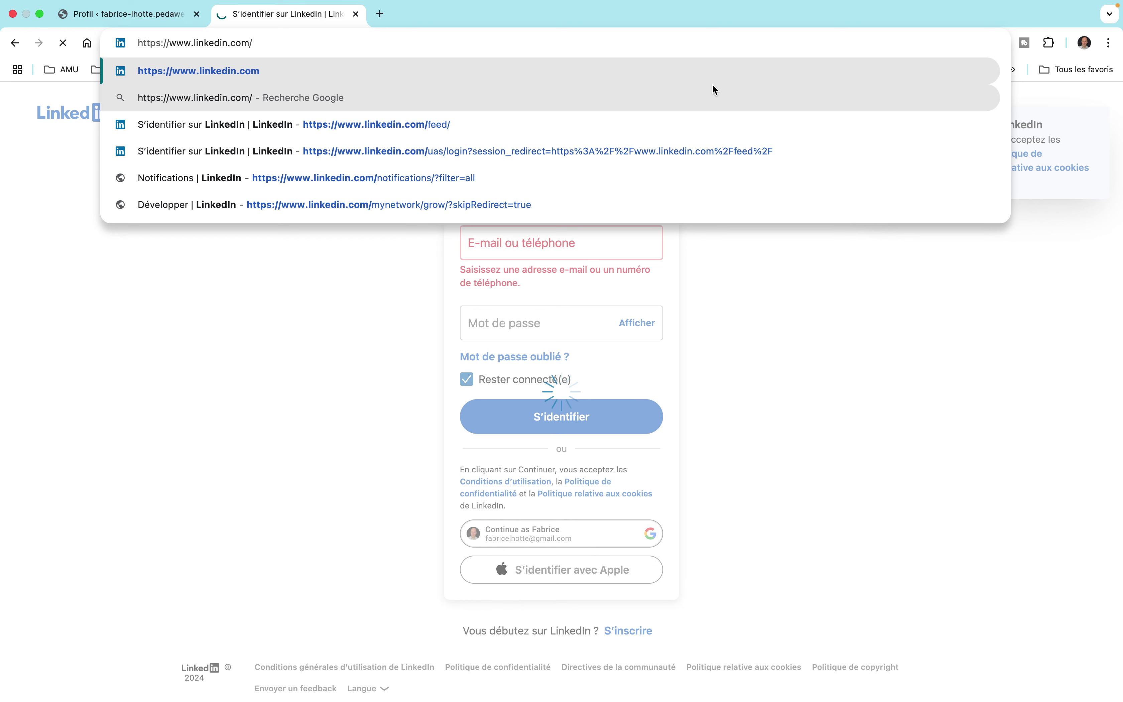
{"action": "type", "text": "feed"}
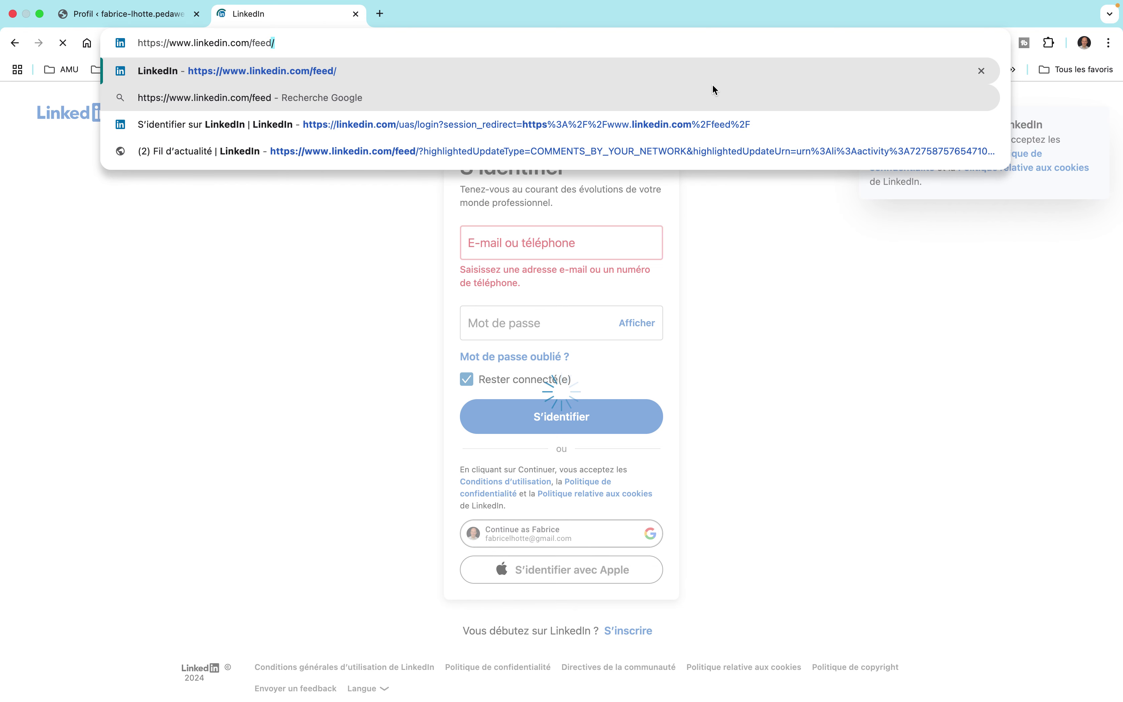
{"action": "key", "text": "Return"}
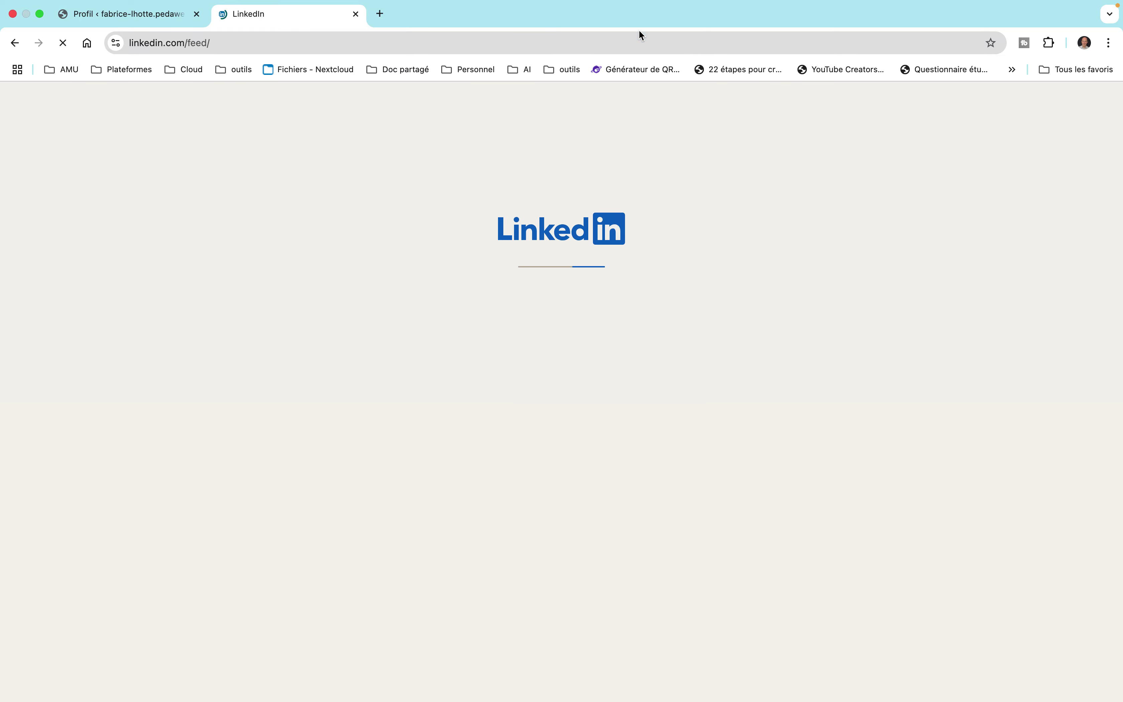
{"action": "left_click", "coordinate": [157, 18]}
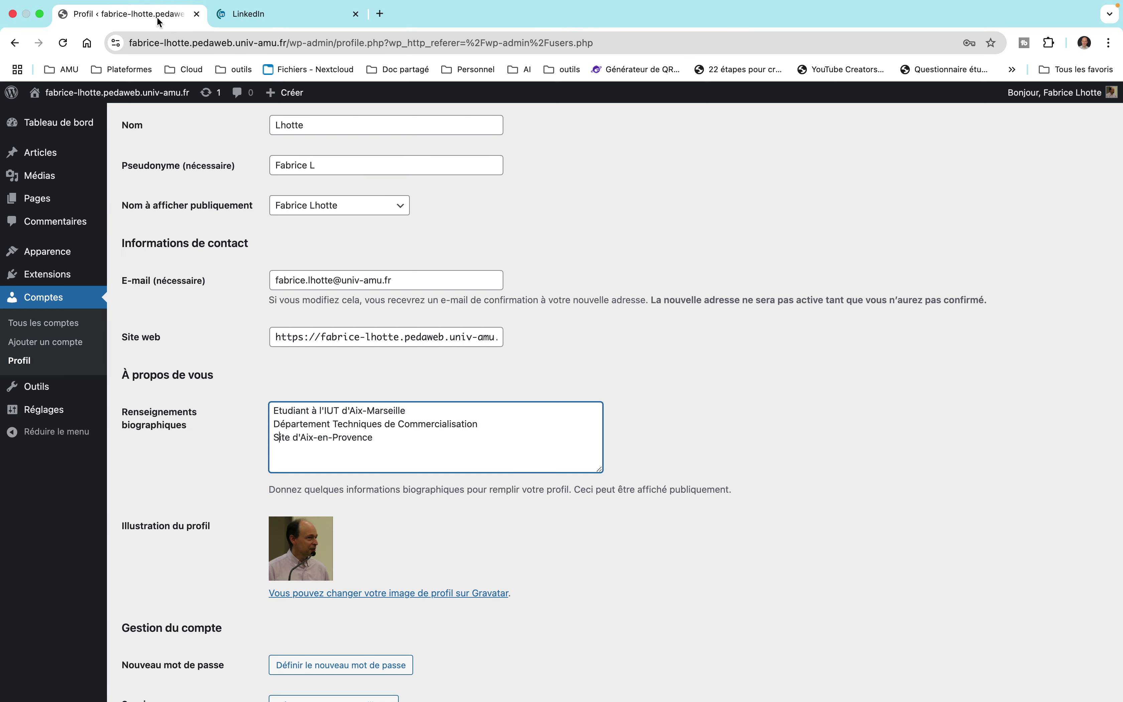
{"action": "scroll", "coordinate": [325, 324], "scroll_direction": "down", "scroll_amount": 5}
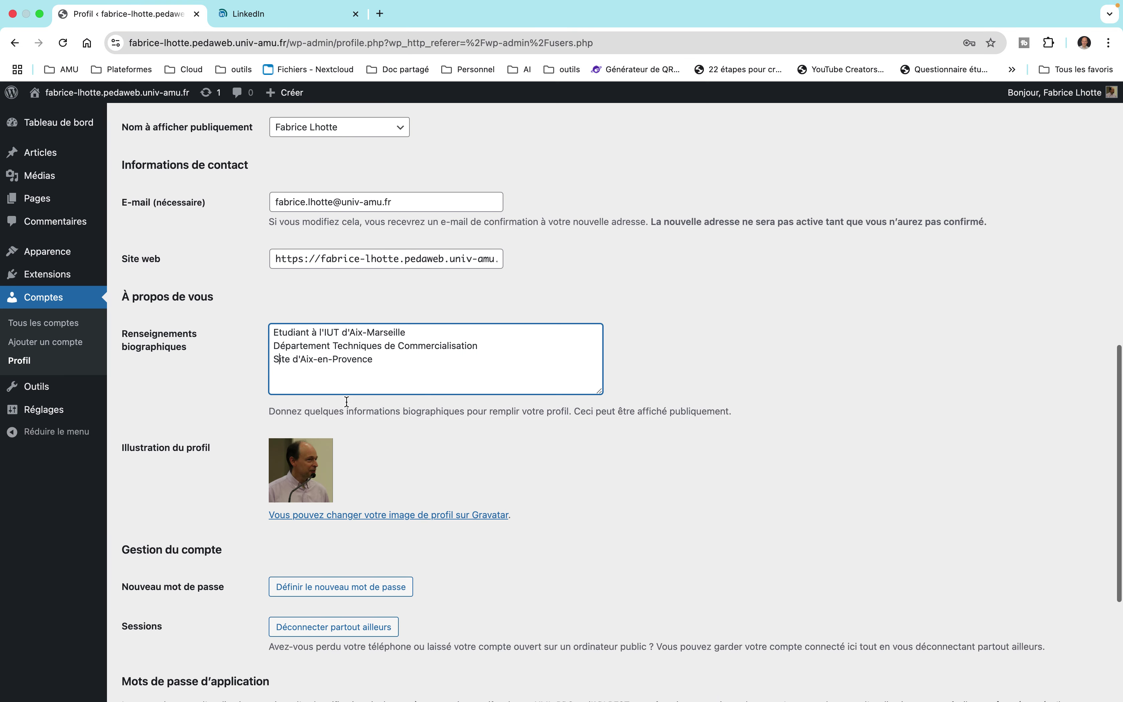
{"action": "scroll", "coordinate": [345, 400], "scroll_direction": "down", "scroll_amount": 2}
{"action": "scroll", "coordinate": [345, 400], "scroll_direction": "up", "scroll_amount": 15}
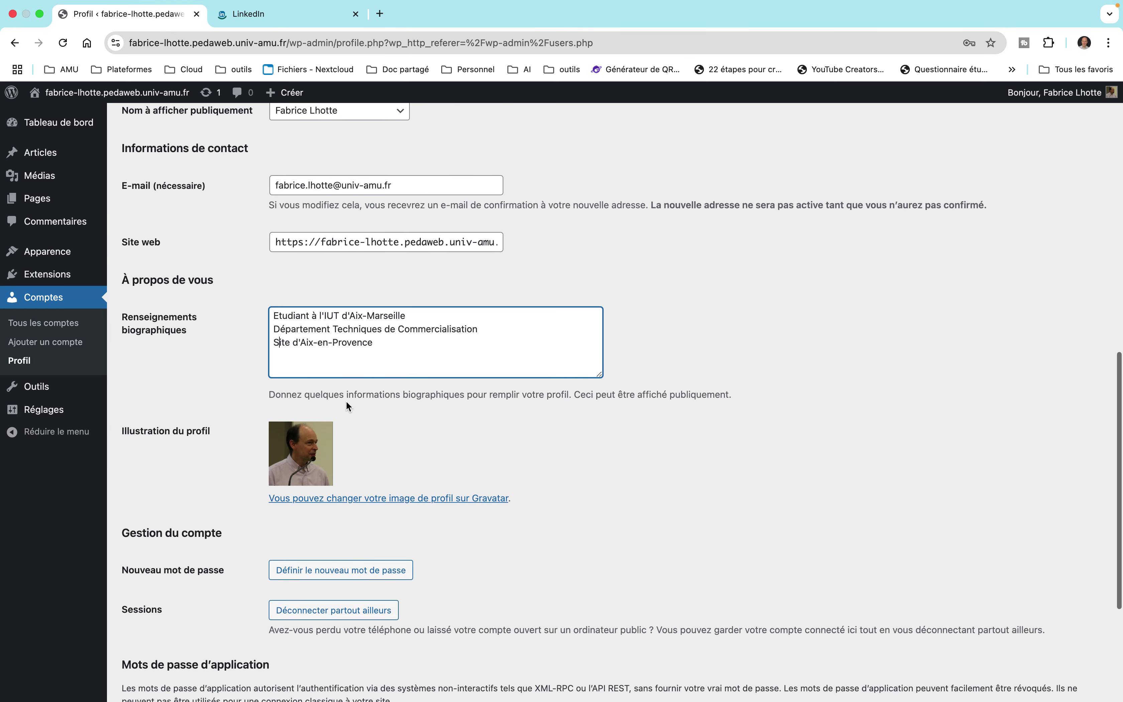
{"action": "scroll", "coordinate": [346, 399], "scroll_direction": "up", "scroll_amount": 2}
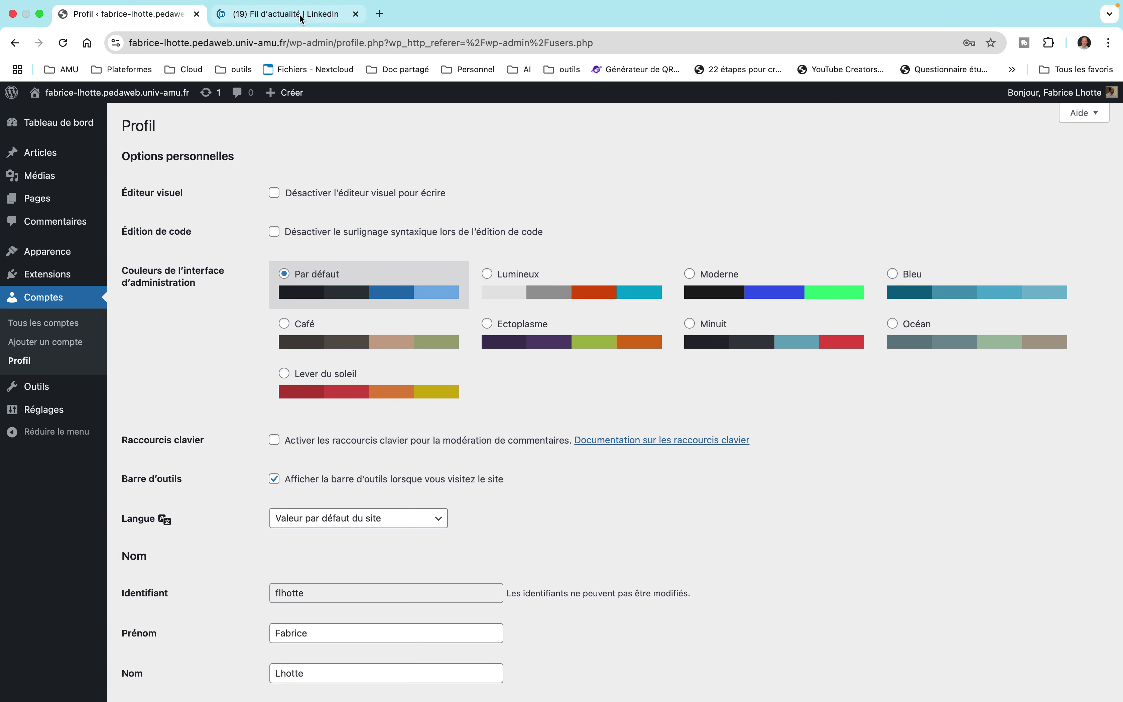
Step: Collapse LinkedIn's messaging window, open the account owner's own profile and copy its public profile URL
{"action": "left_click", "coordinate": [298, 12]}
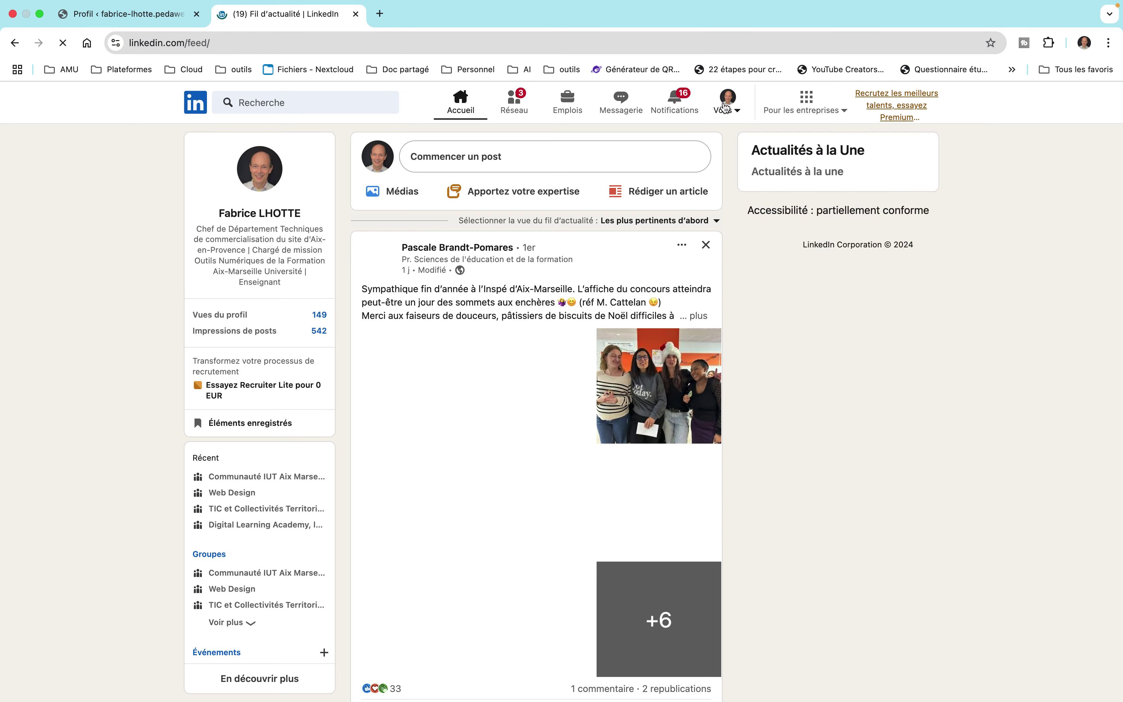
{"action": "left_click", "coordinate": [725, 107]}
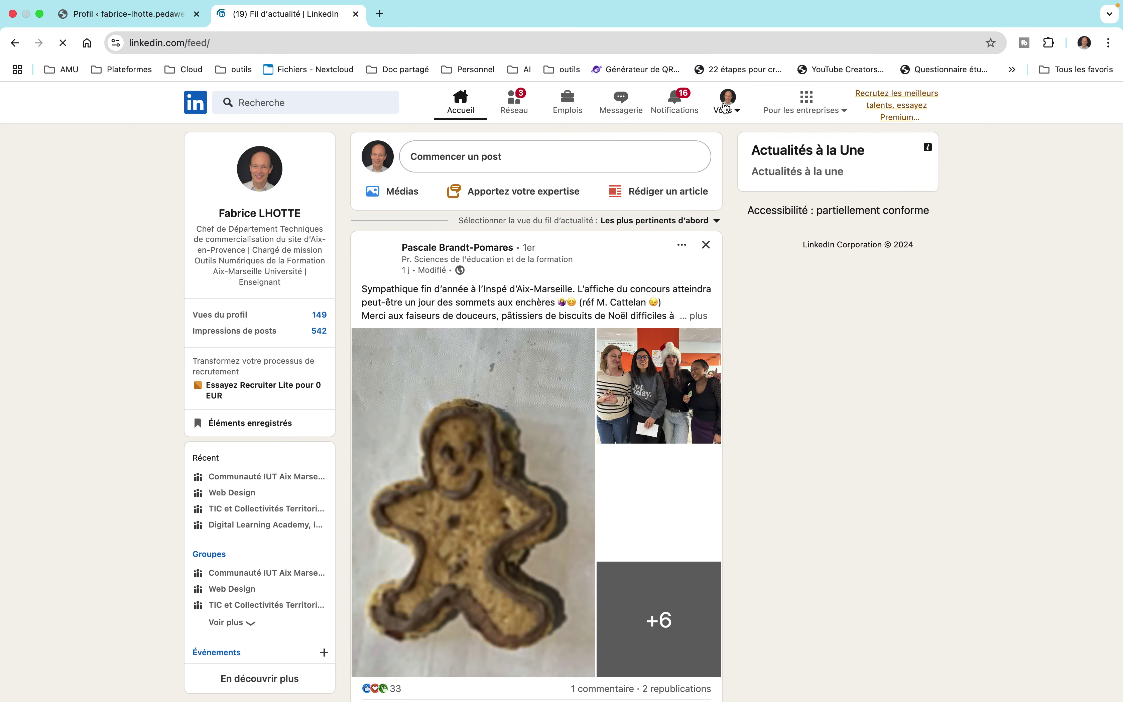
{"action": "left_click", "coordinate": [726, 110]}
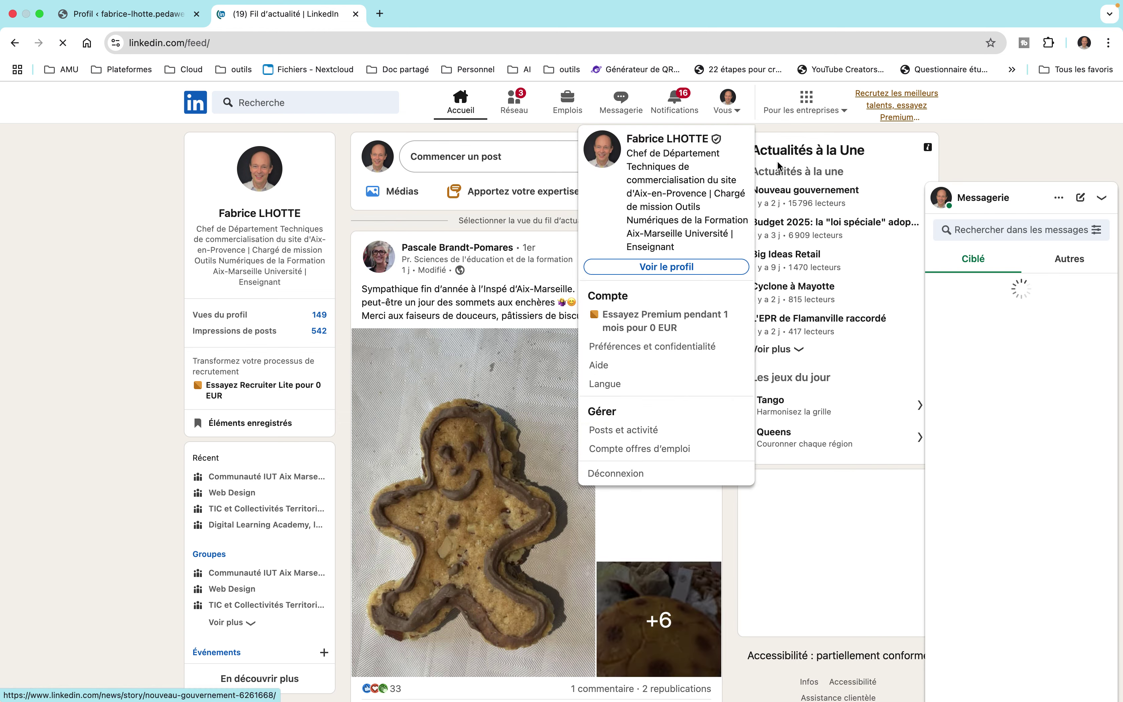
{"action": "left_click", "coordinate": [1100, 197]}
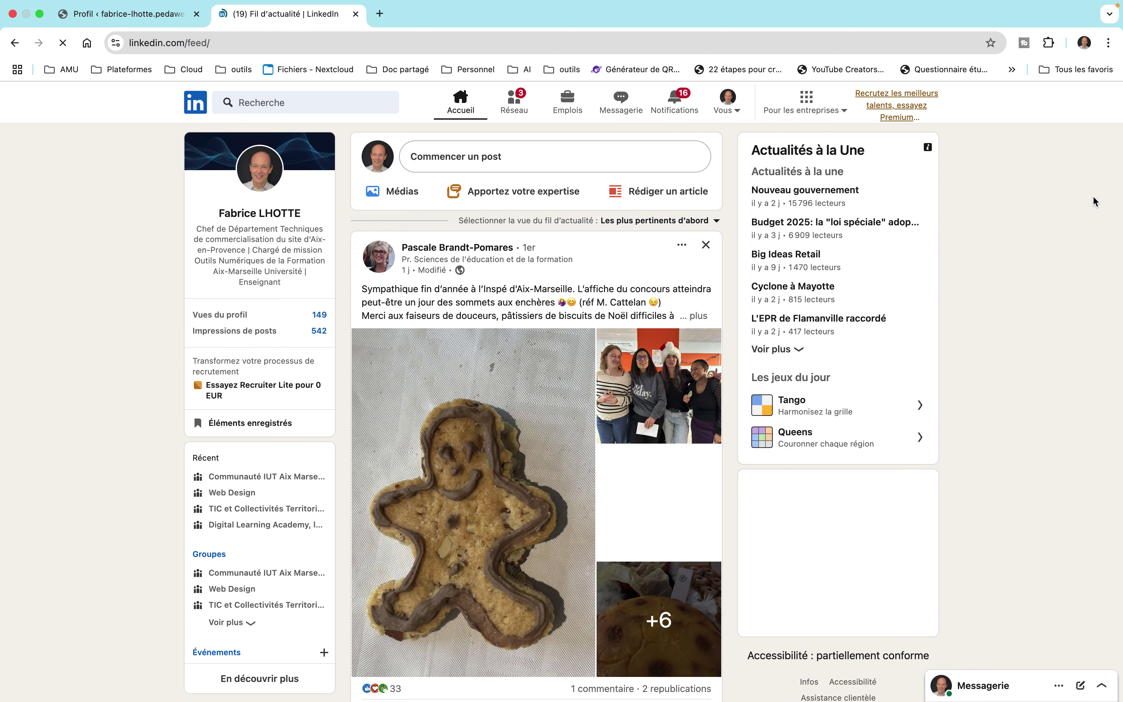
{"action": "left_click", "coordinate": [726, 116]}
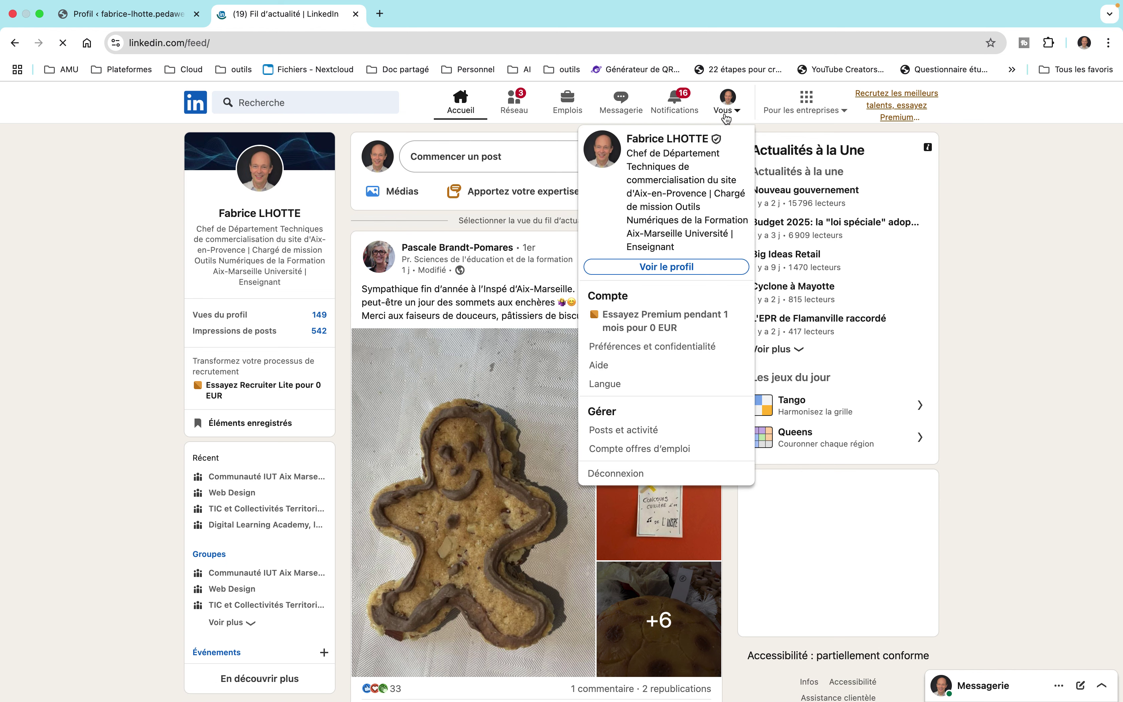
{"action": "left_click", "coordinate": [674, 277]}
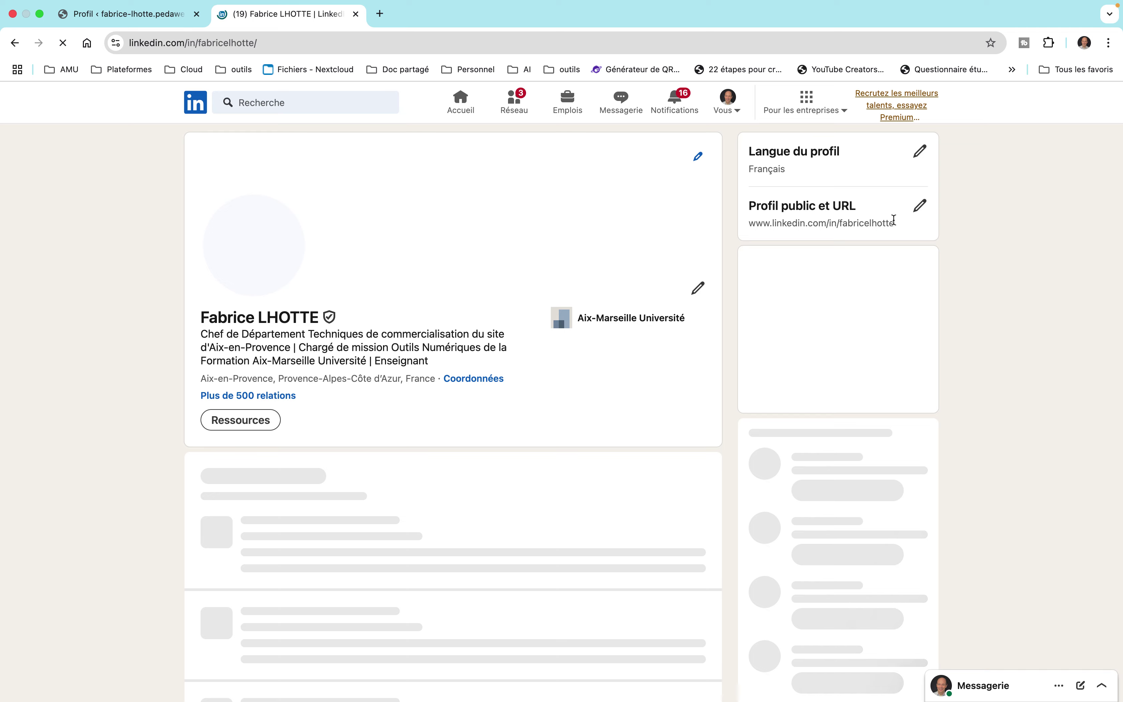
{"action": "left_click_drag", "start_coordinate": [892, 219], "coordinate": [742, 232]}
{"action": "key", "text": "super+c"}
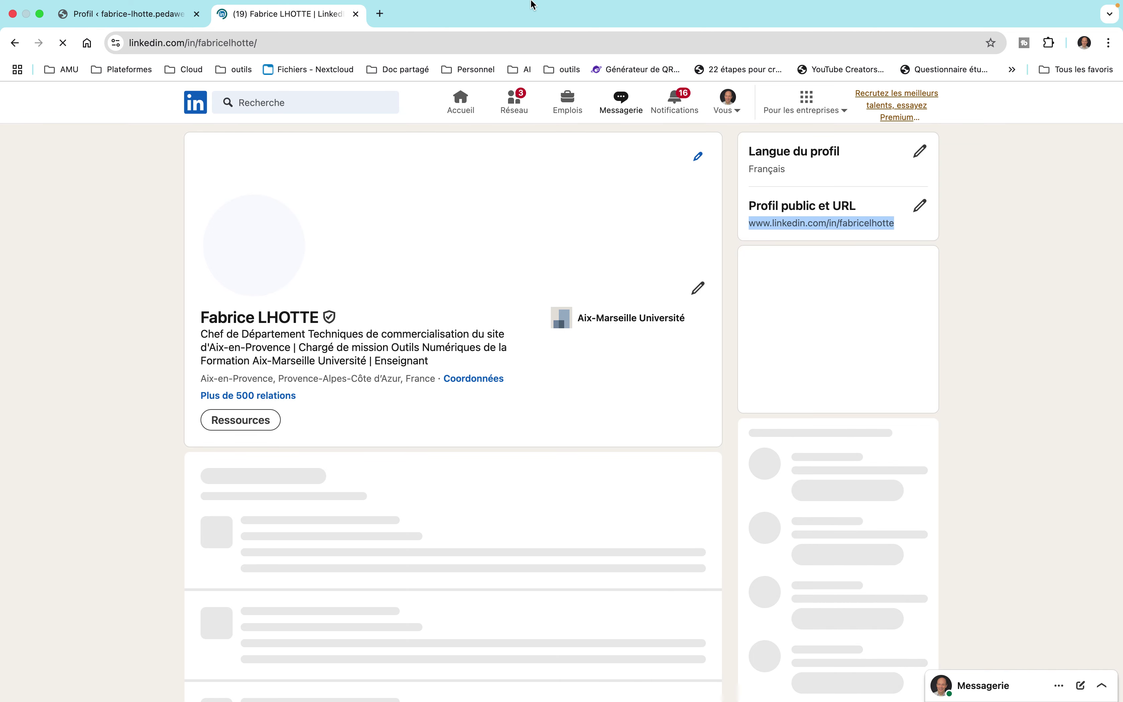
Step: Add the copied LinkedIn URL as a new line under "Site d'Aix-en-Provence" in the WordPress biography and update the profile
{"action": "left_click", "coordinate": [175, 31]}
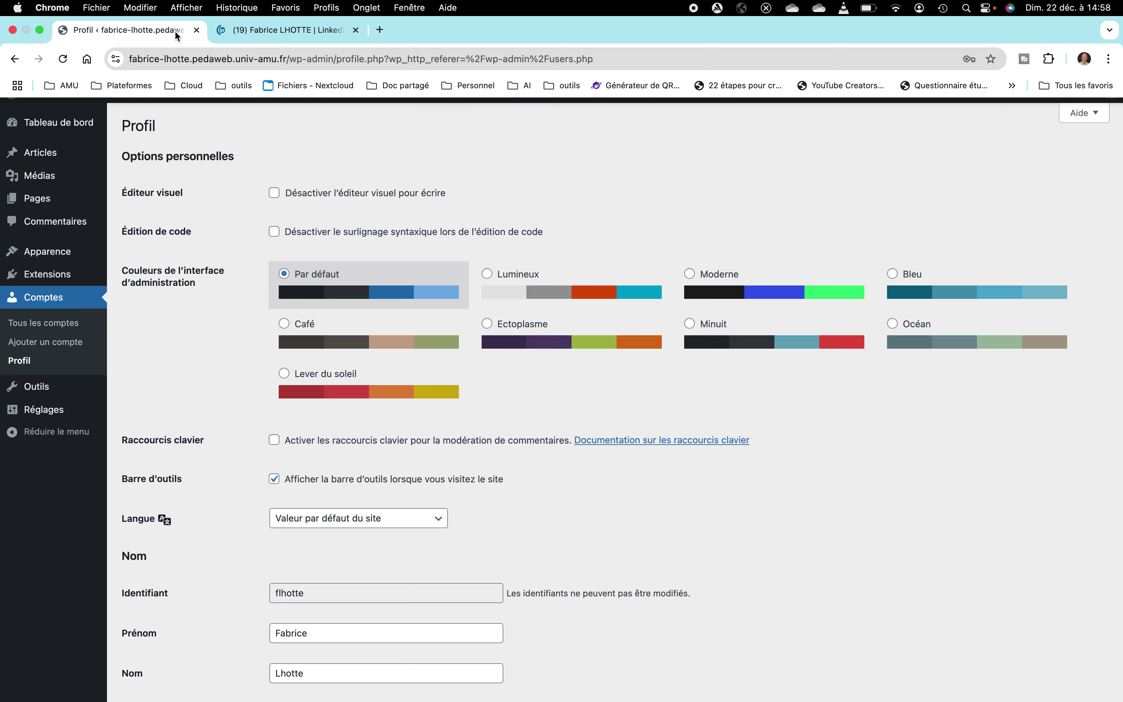
{"action": "scroll", "coordinate": [318, 355], "scroll_direction": "down", "scroll_amount": 5}
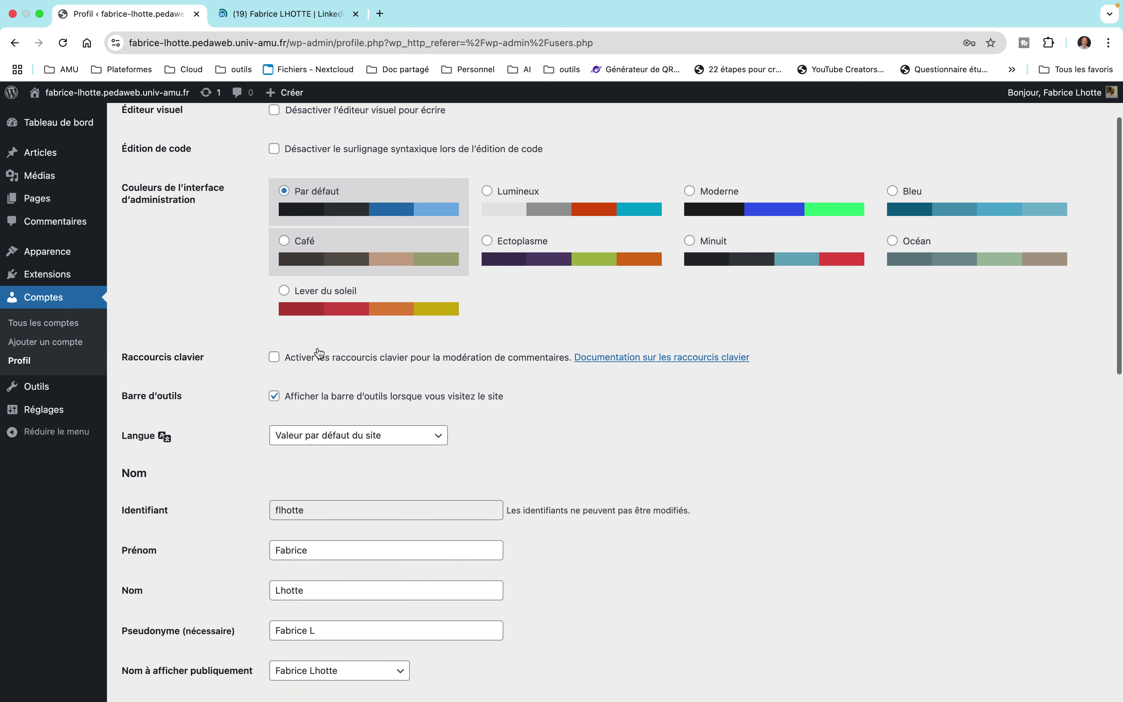
{"action": "scroll", "coordinate": [317, 347], "scroll_direction": "down", "scroll_amount": 7}
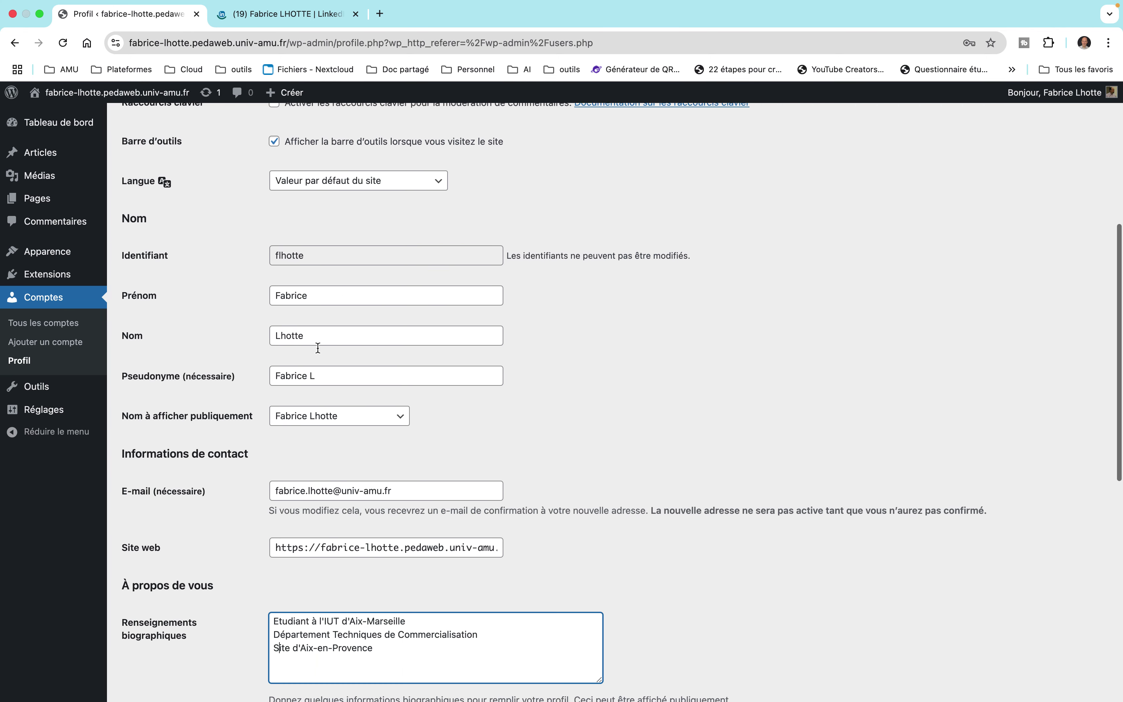
{"action": "left_click", "coordinate": [370, 532]}
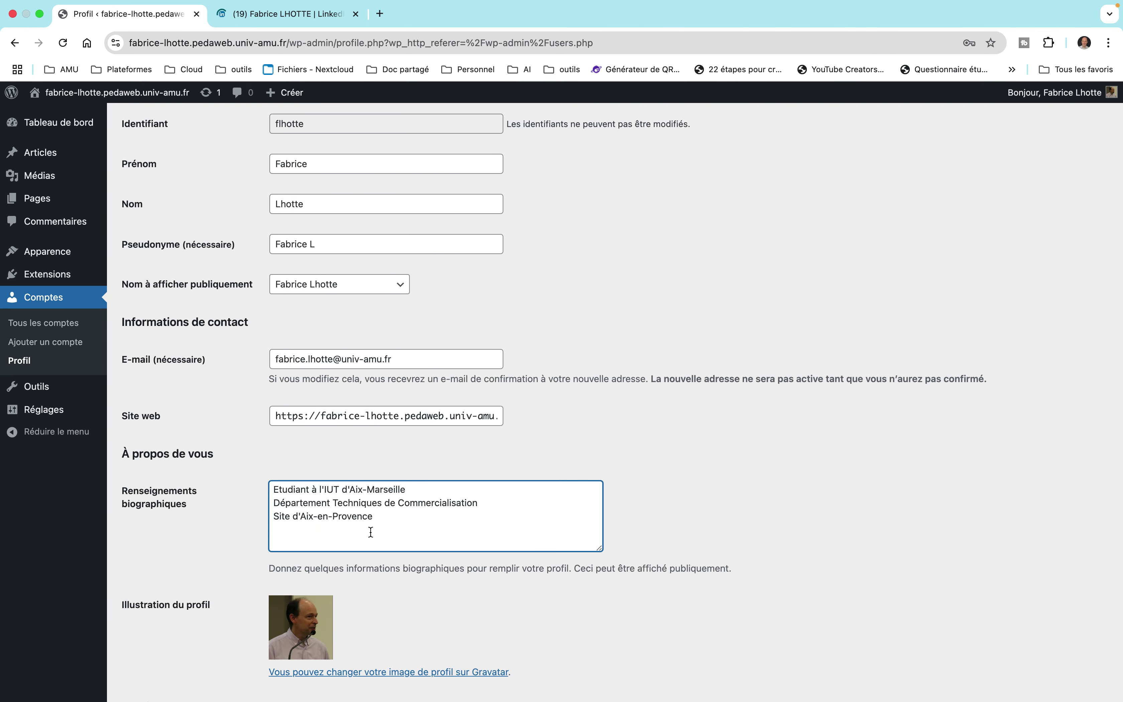
{"action": "key", "text": "Return"}
{"action": "key", "text": "super+v"}
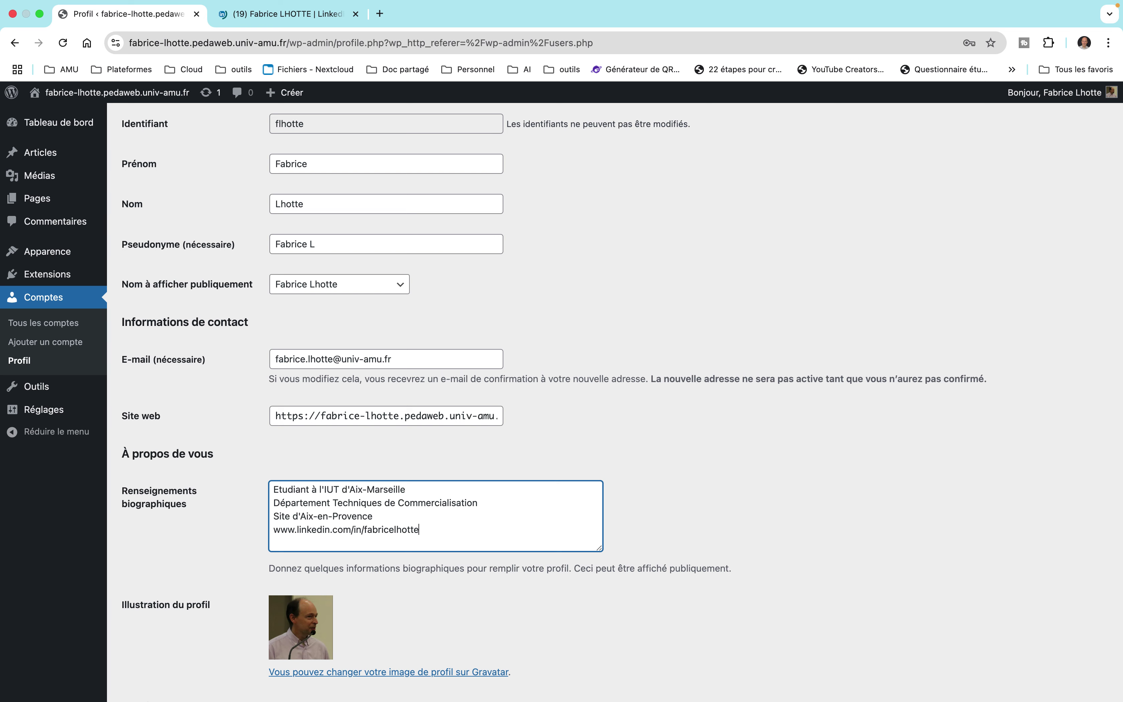
{"action": "scroll", "coordinate": [521, 502], "scroll_direction": "down", "scroll_amount": 8}
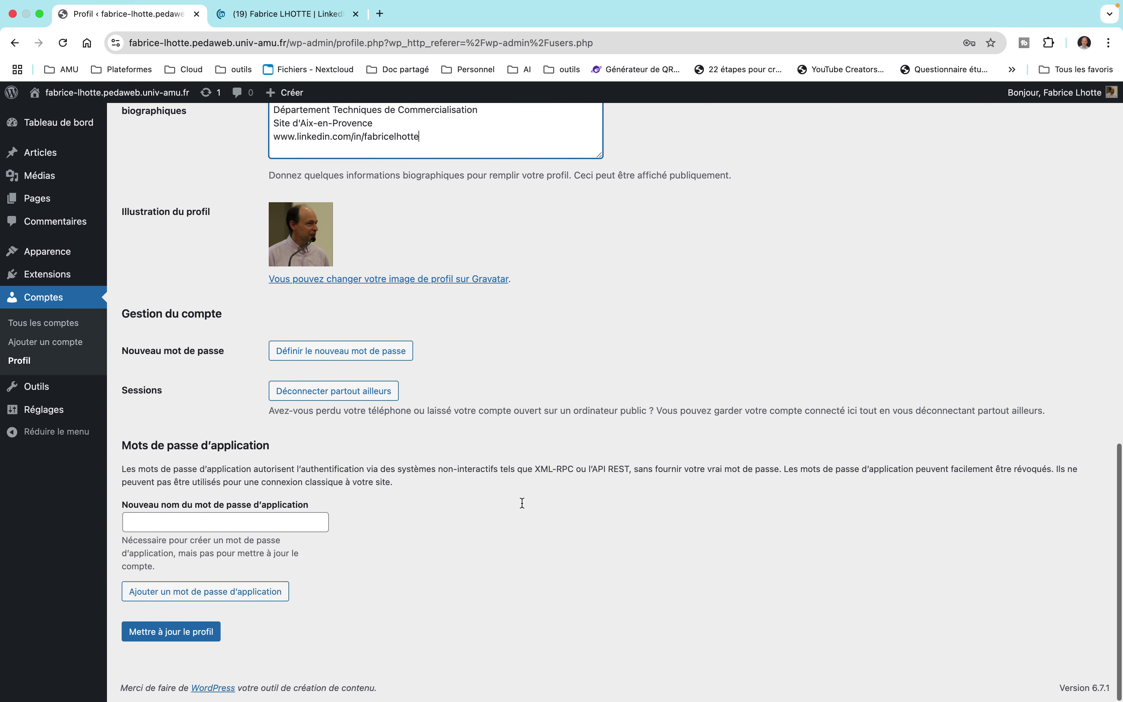
{"action": "left_click", "coordinate": [147, 631]}
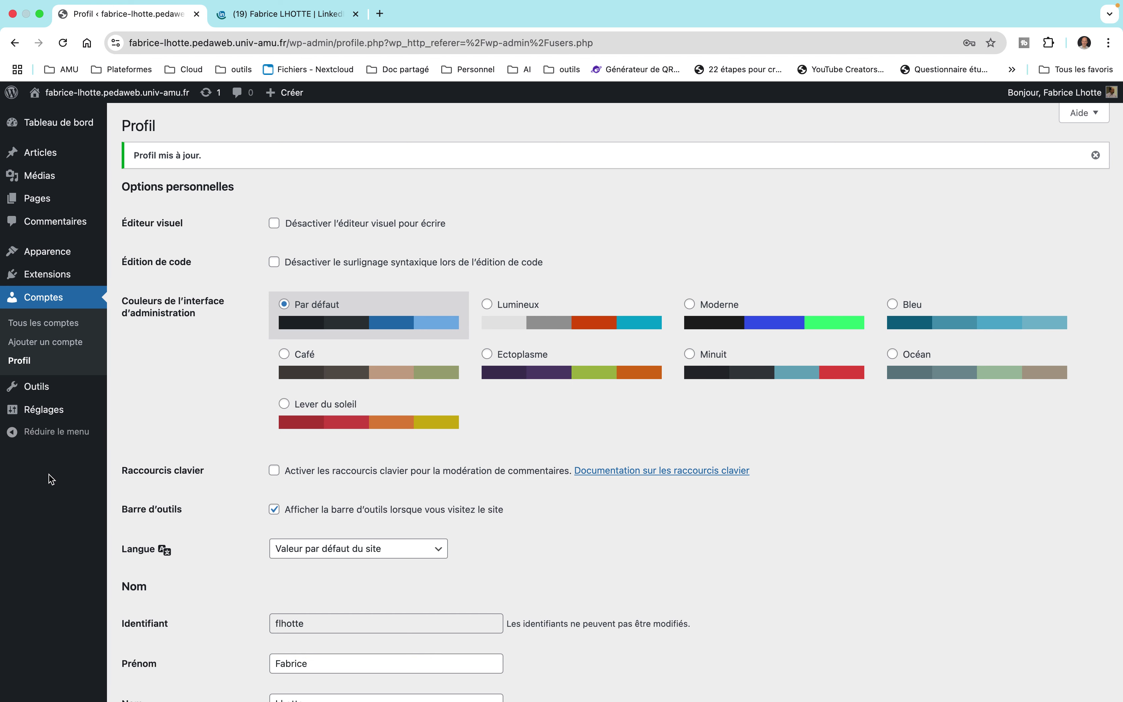
Step: Replace the site title in the general settings with "TeeVogue Store"
{"action": "left_click", "coordinate": [79, 413]}
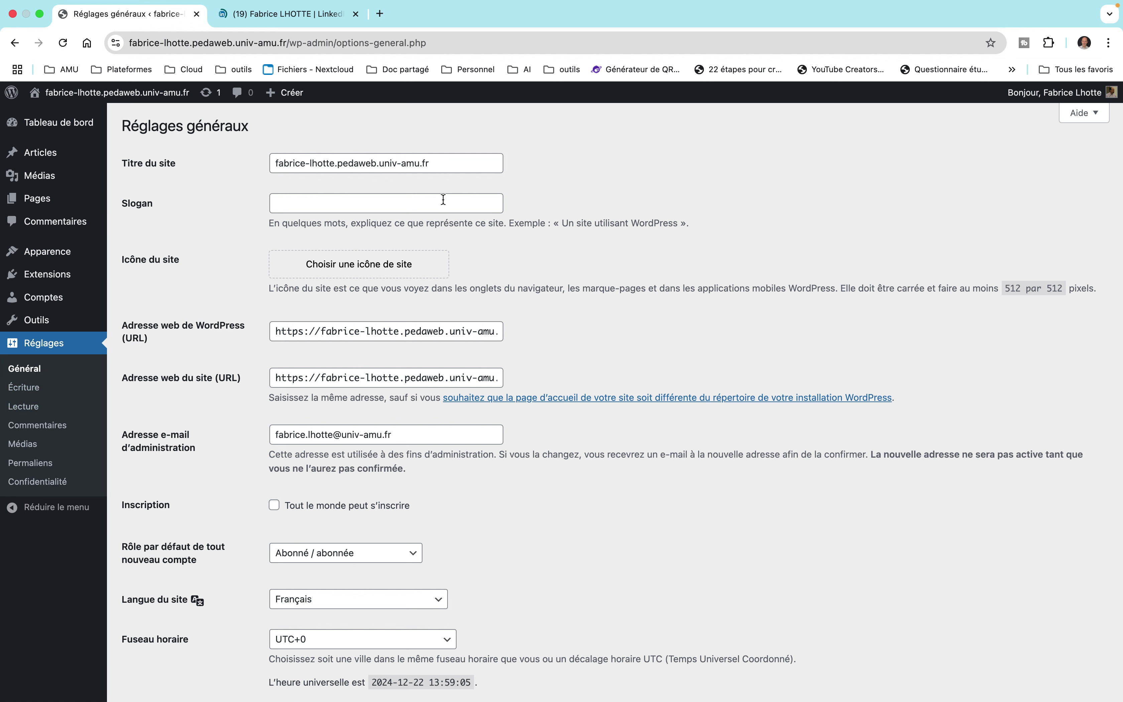
{"action": "left_click", "coordinate": [438, 167]}
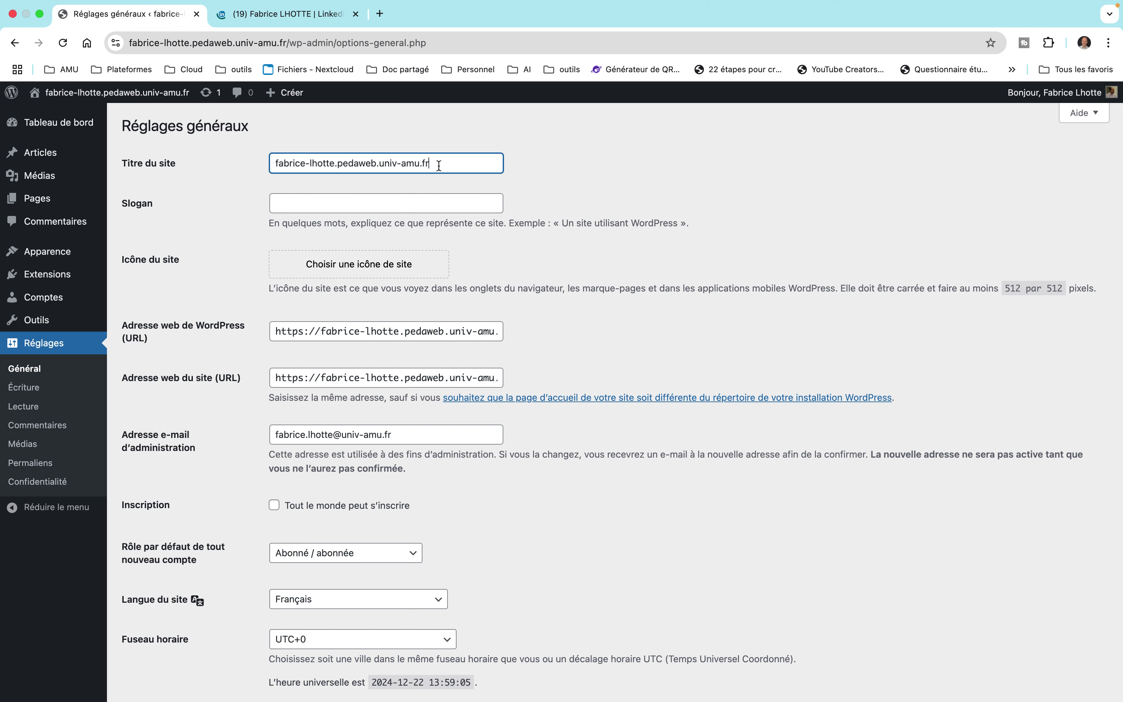
{"action": "left_click_drag", "start_coordinate": [438, 162], "coordinate": [215, 164]}
{"action": "type", "text": "Tee"}
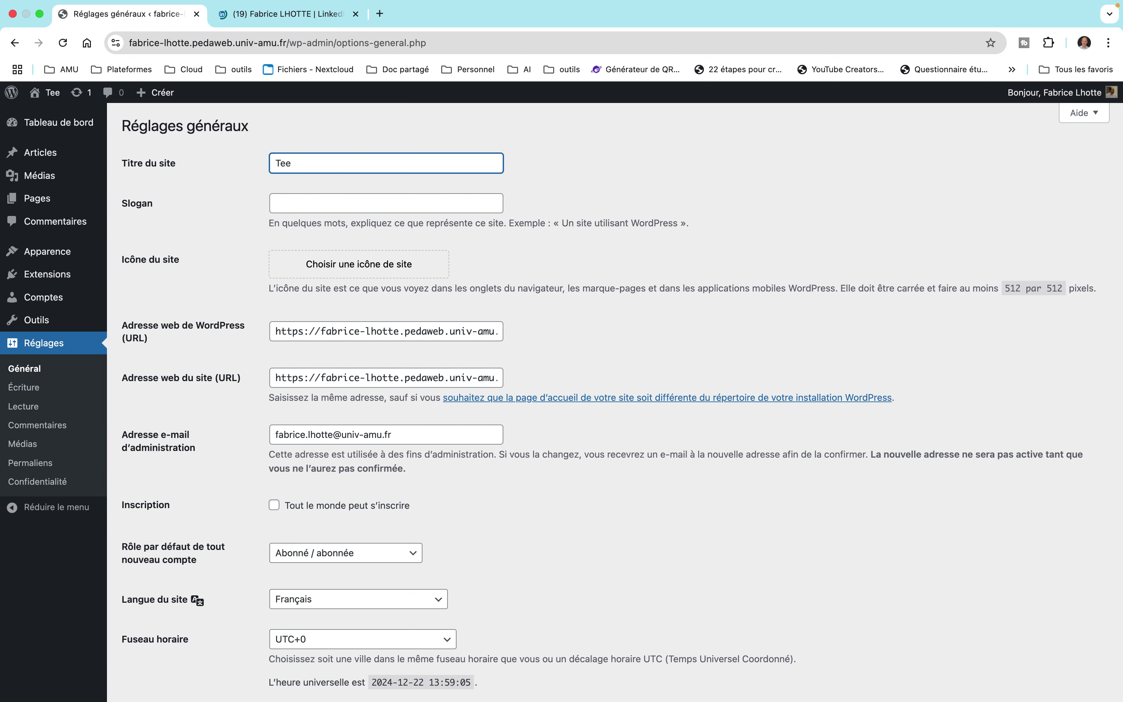
{"action": "type", "text": "Vogue Store"}
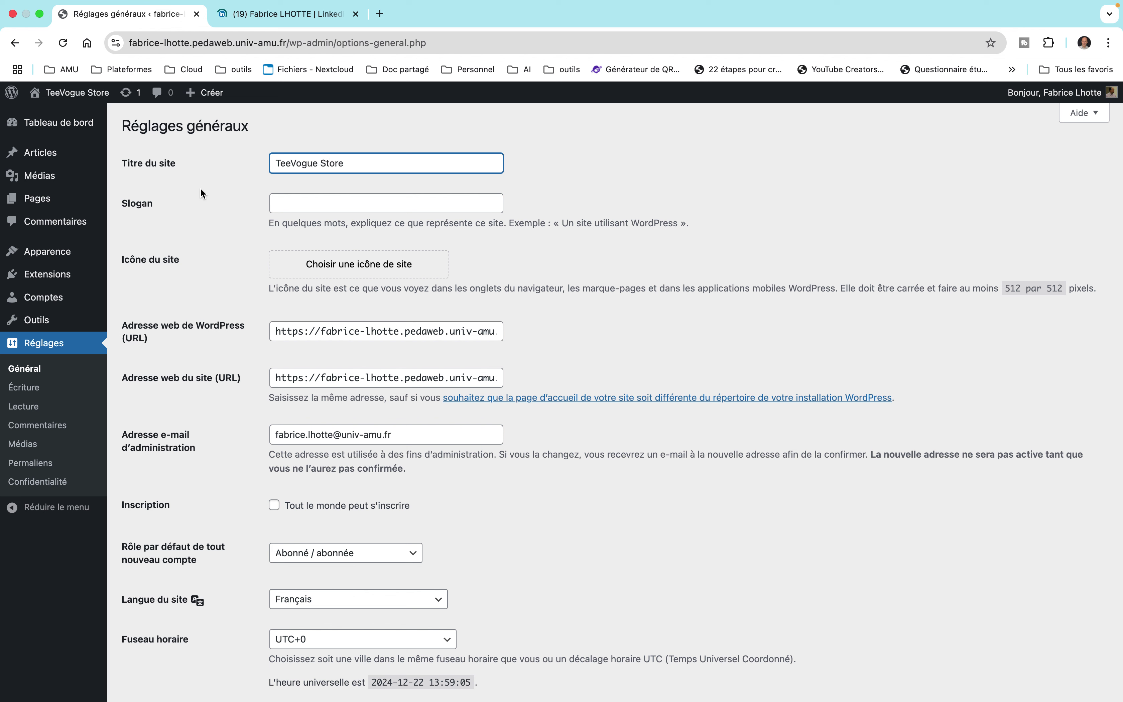
Step: Enter the site slogan "Elevez votre style, un T-shirt à la fois !"
{"action": "left_click", "coordinate": [278, 204]}
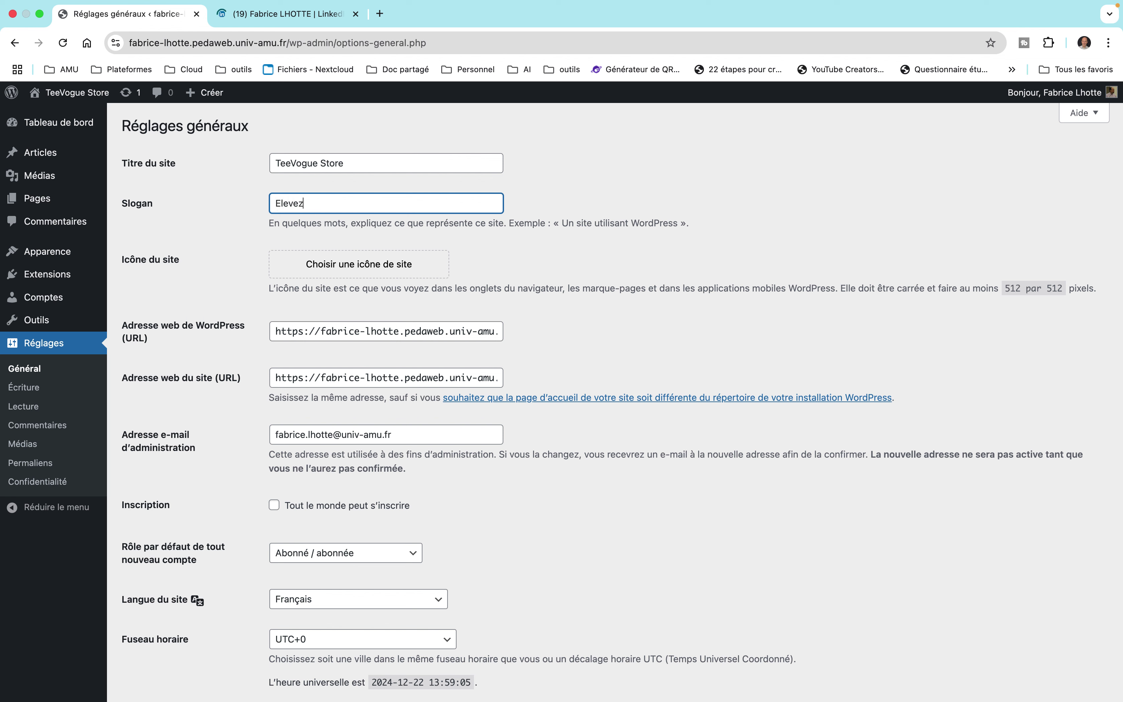
{"action": "type", "text": "Elevez votre style, un Tshirt à la fois"}
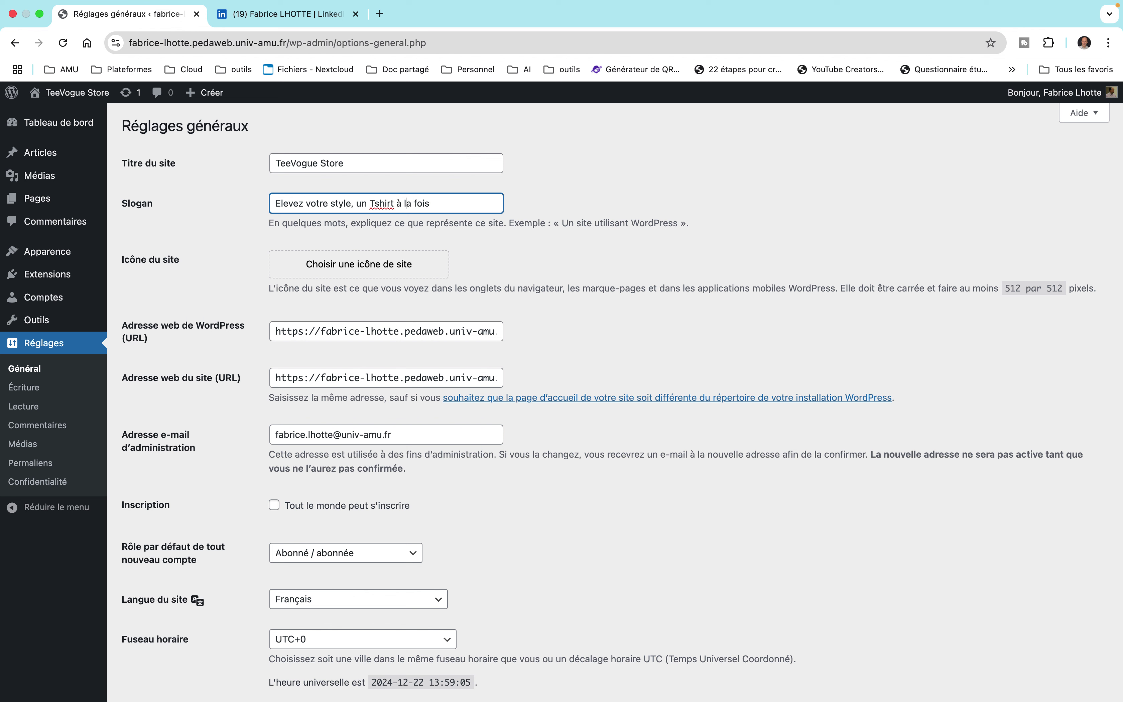
{"action": "left_click", "coordinate": [371, 203]}
{"action": "type", "text": "-"}
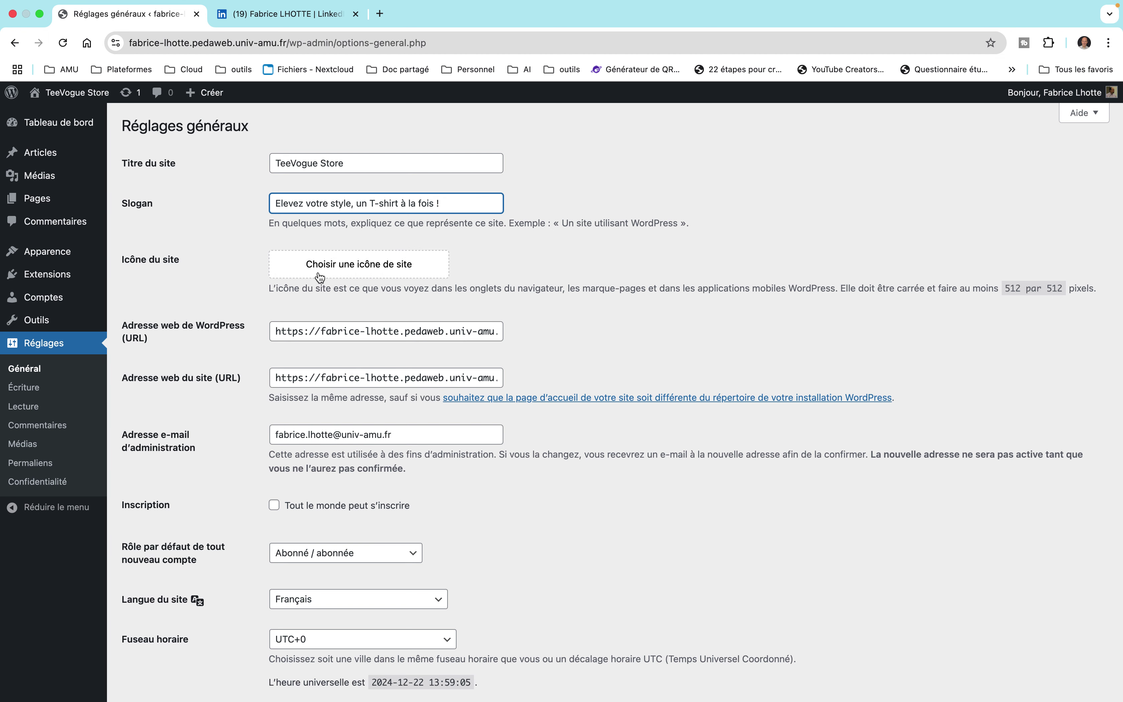
Step: Open the site icon selection and upload favicon.png from the wordpress2025 folder to the media library
{"action": "left_click", "coordinate": [331, 263]}
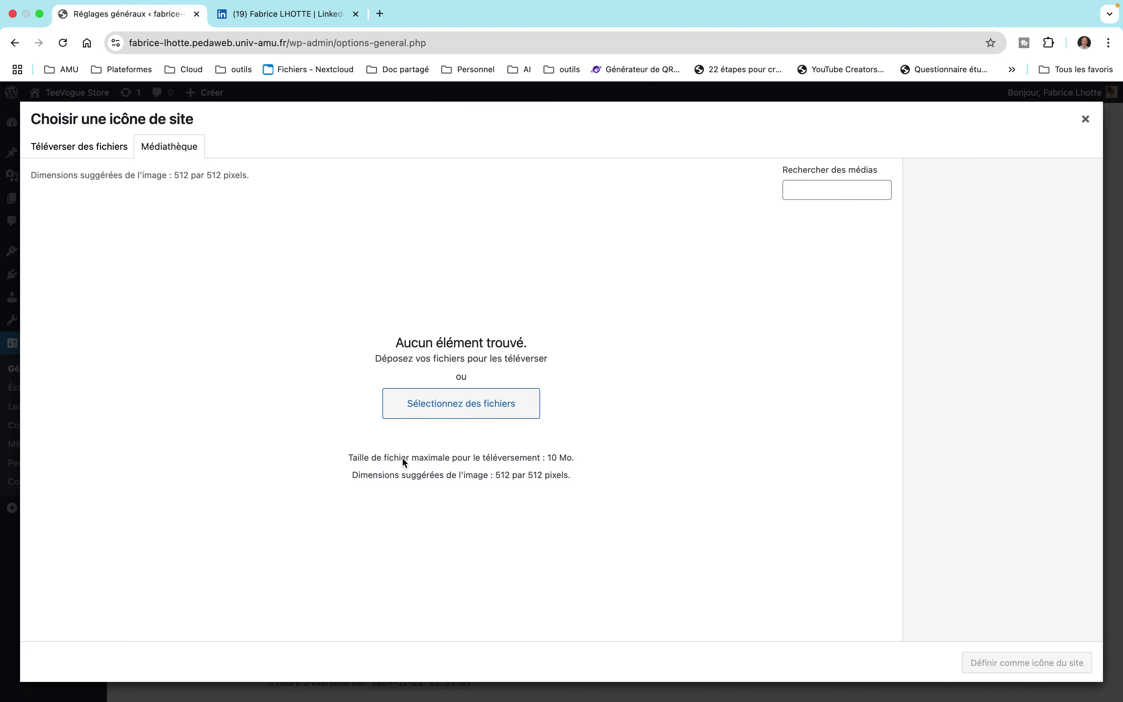
{"action": "left_click", "coordinate": [40, 14]}
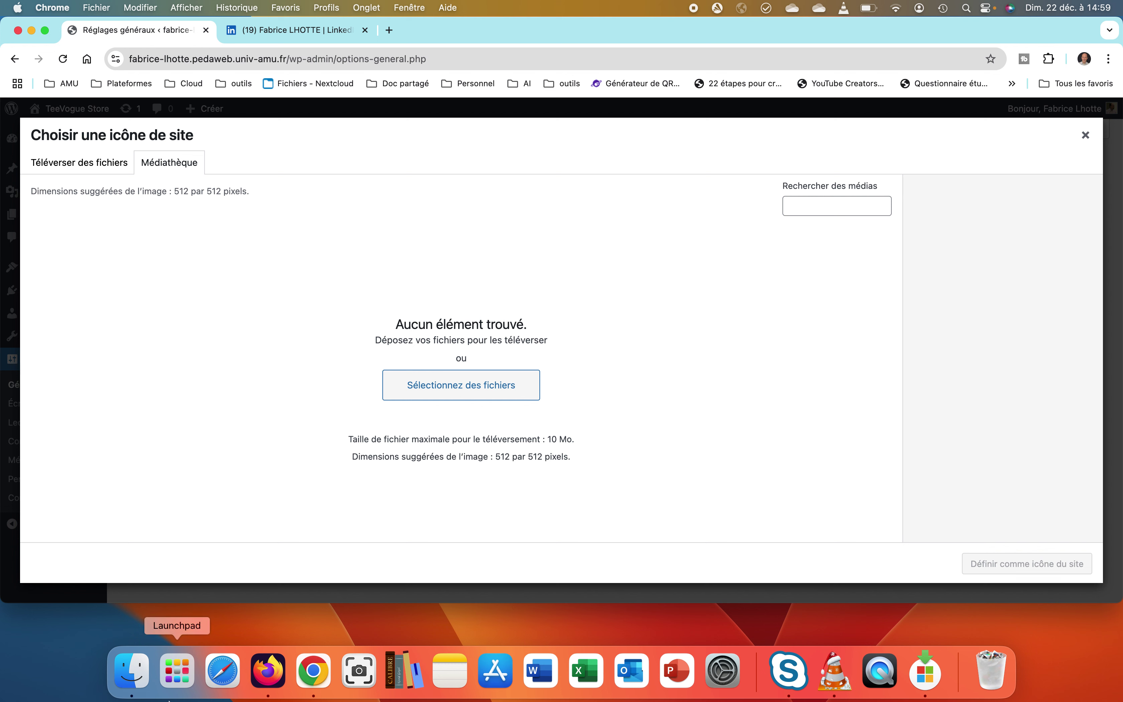
{"action": "left_click", "coordinate": [126, 682]}
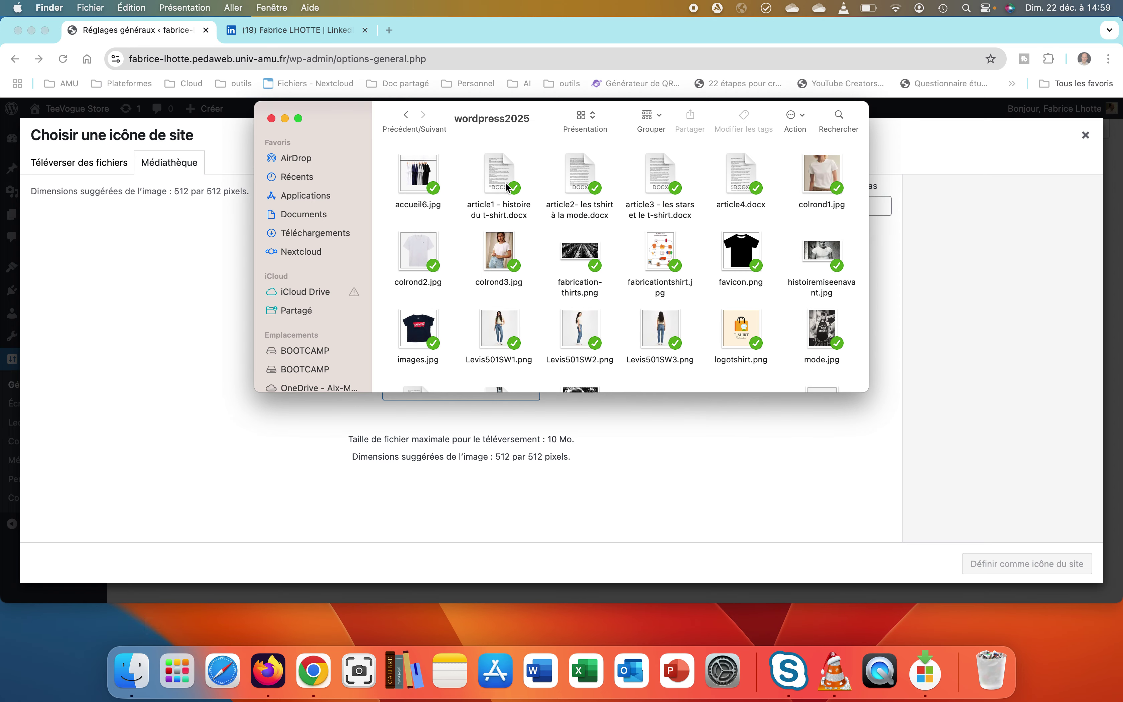
{"action": "left_click", "coordinate": [541, 120]}
{"action": "left_click_drag", "start_coordinate": [540, 120], "coordinate": [720, 164]}
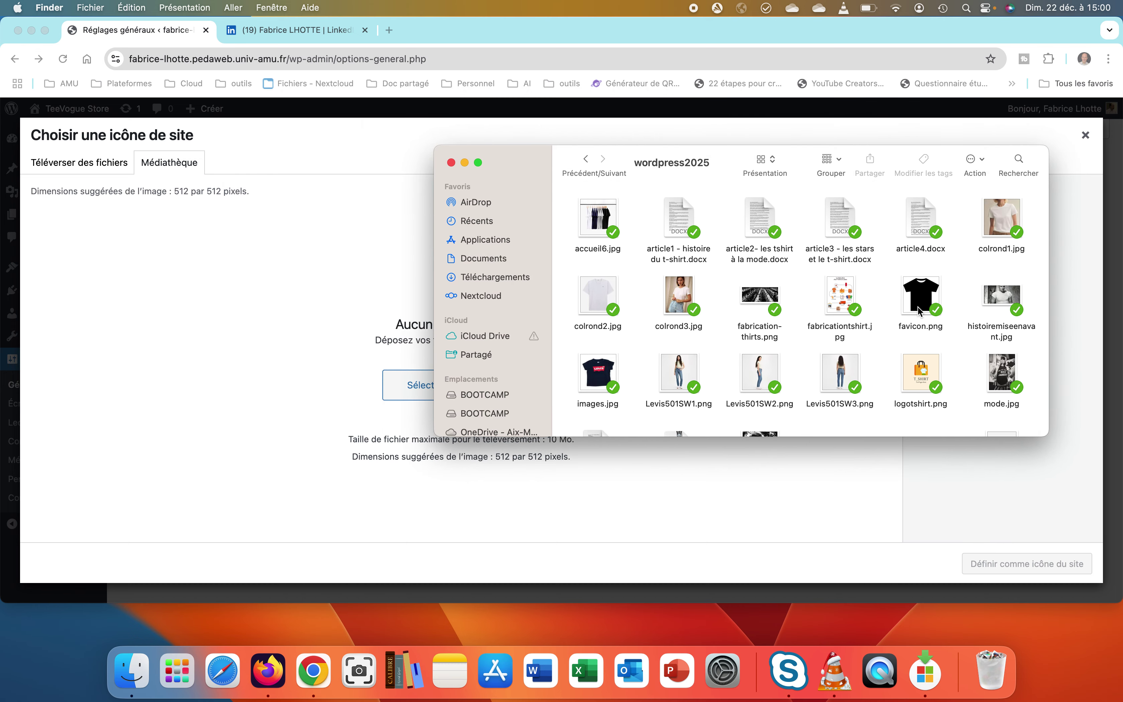
{"action": "left_click_drag", "start_coordinate": [916, 293], "coordinate": [334, 319]}
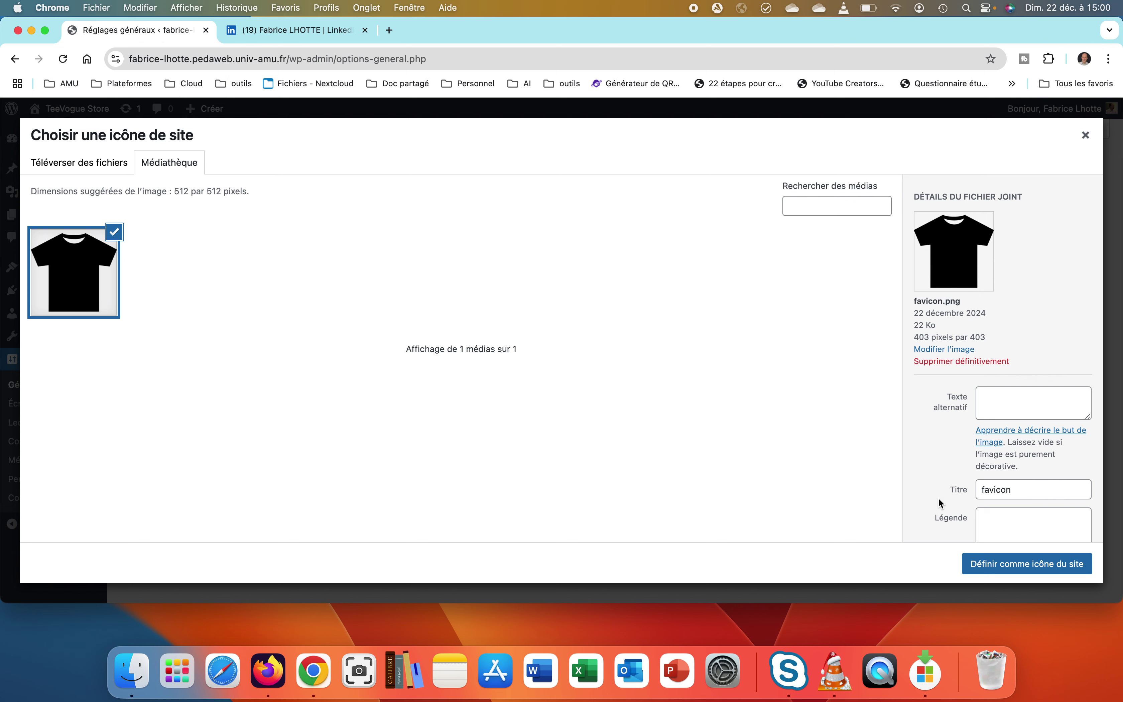
Step: Set the uploaded favicon.png as the site icon and accept the full-image crop
{"action": "left_click", "coordinate": [1001, 564]}
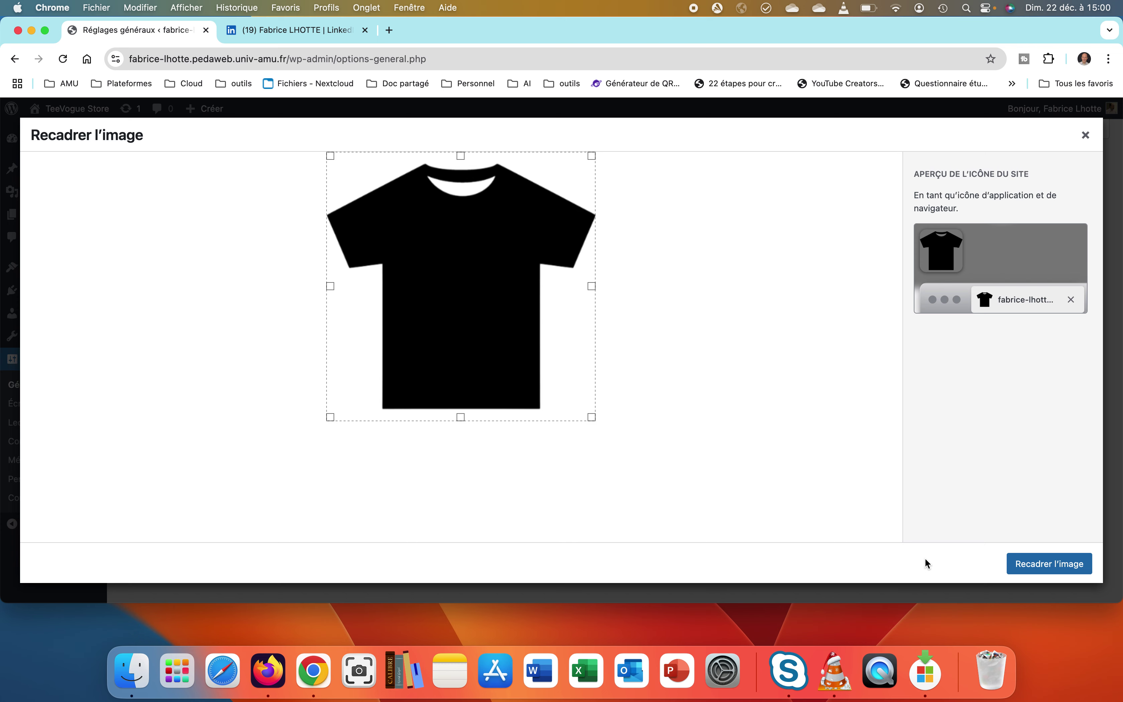
{"action": "left_click", "coordinate": [1021, 557]}
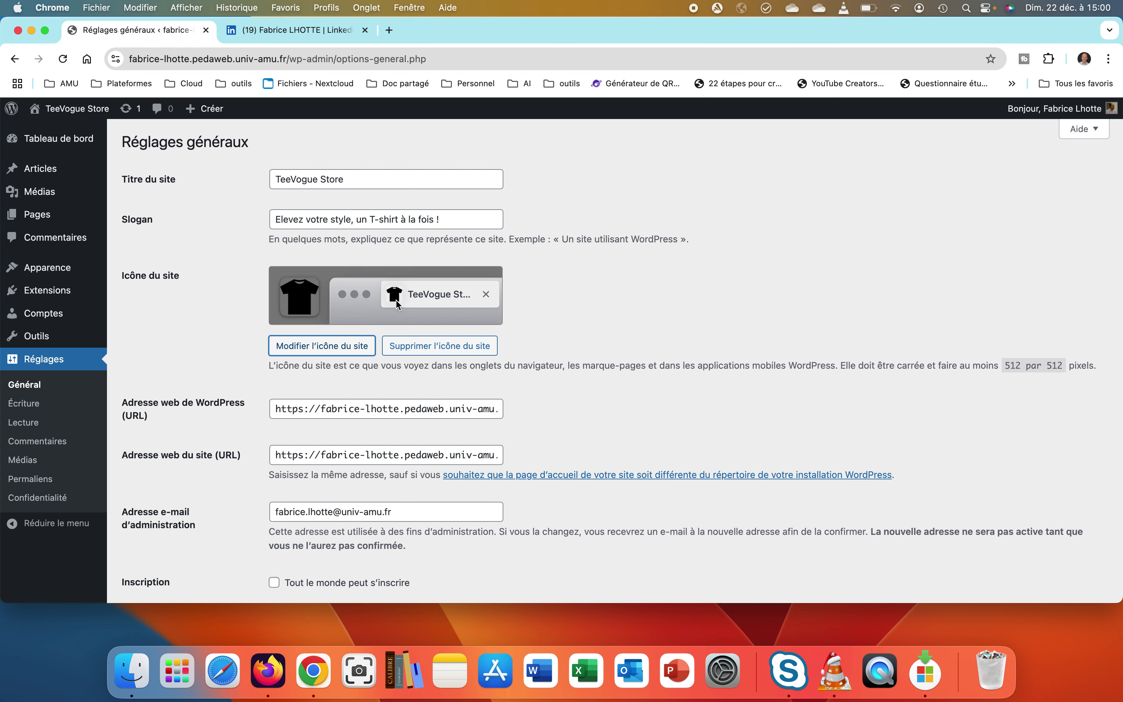
Step: Set the site's time zone to Paris in the general settings
{"action": "scroll", "coordinate": [549, 356], "scroll_direction": "down", "scroll_amount": 7}
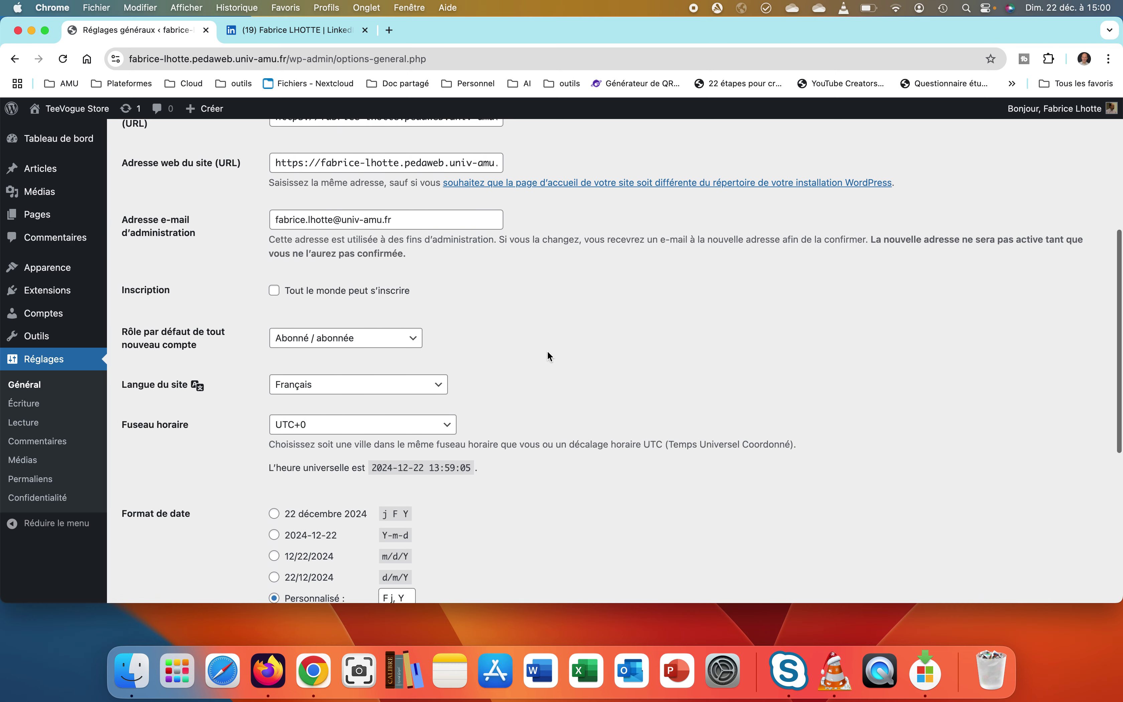
{"action": "scroll", "coordinate": [547, 351], "scroll_direction": "down", "scroll_amount": 3}
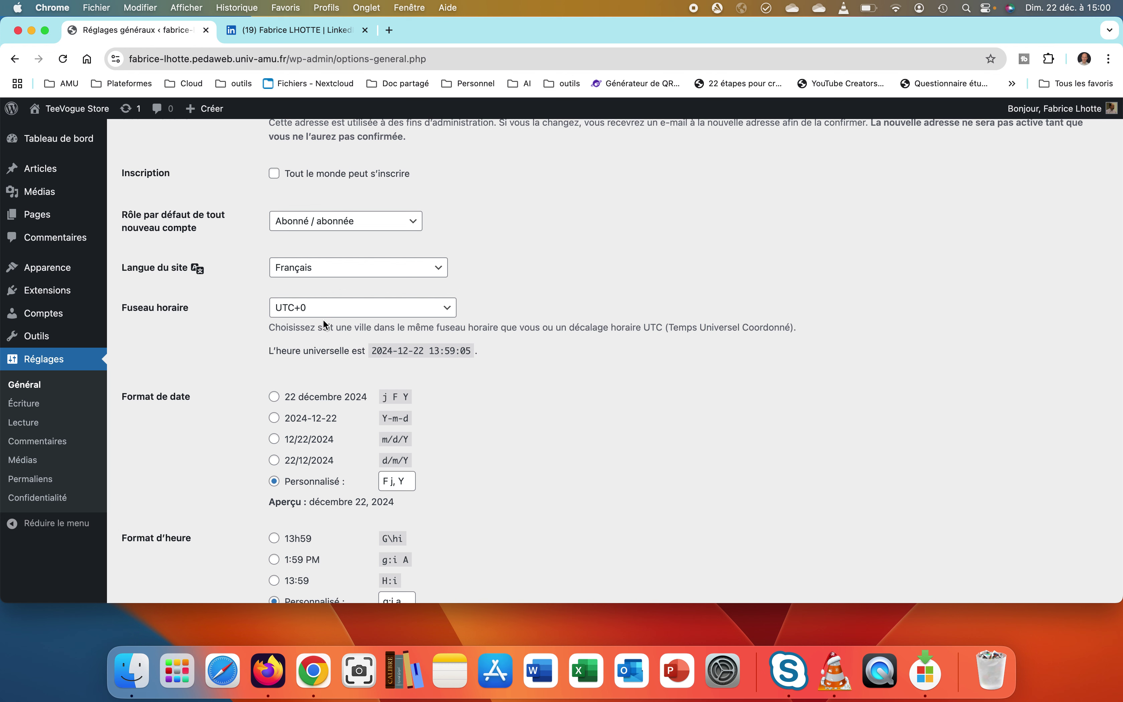
{"action": "left_click", "coordinate": [445, 313]}
{"action": "scroll", "coordinate": [446, 314], "scroll_direction": "down", "scroll_amount": 3}
{"action": "scroll", "coordinate": [446, 313], "scroll_direction": "up", "scroll_amount": 5}
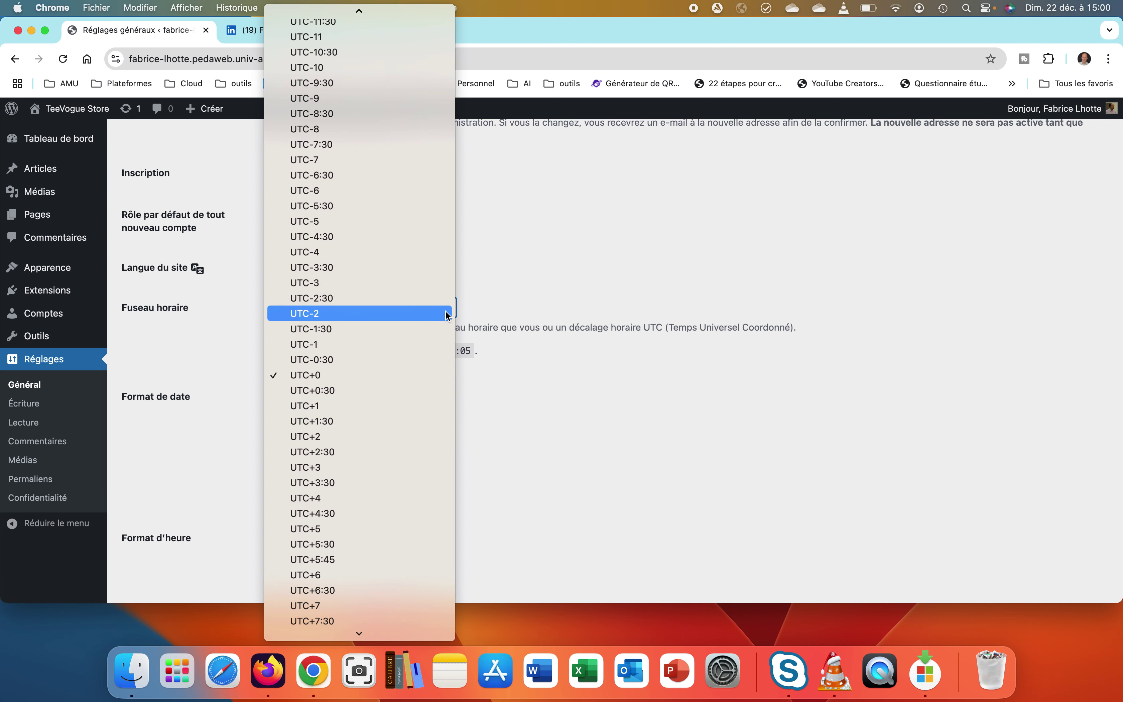
{"action": "scroll", "coordinate": [446, 313], "scroll_direction": "down", "scroll_amount": 5}
{"action": "scroll", "coordinate": [446, 315], "scroll_direction": "up", "scroll_amount": 3}
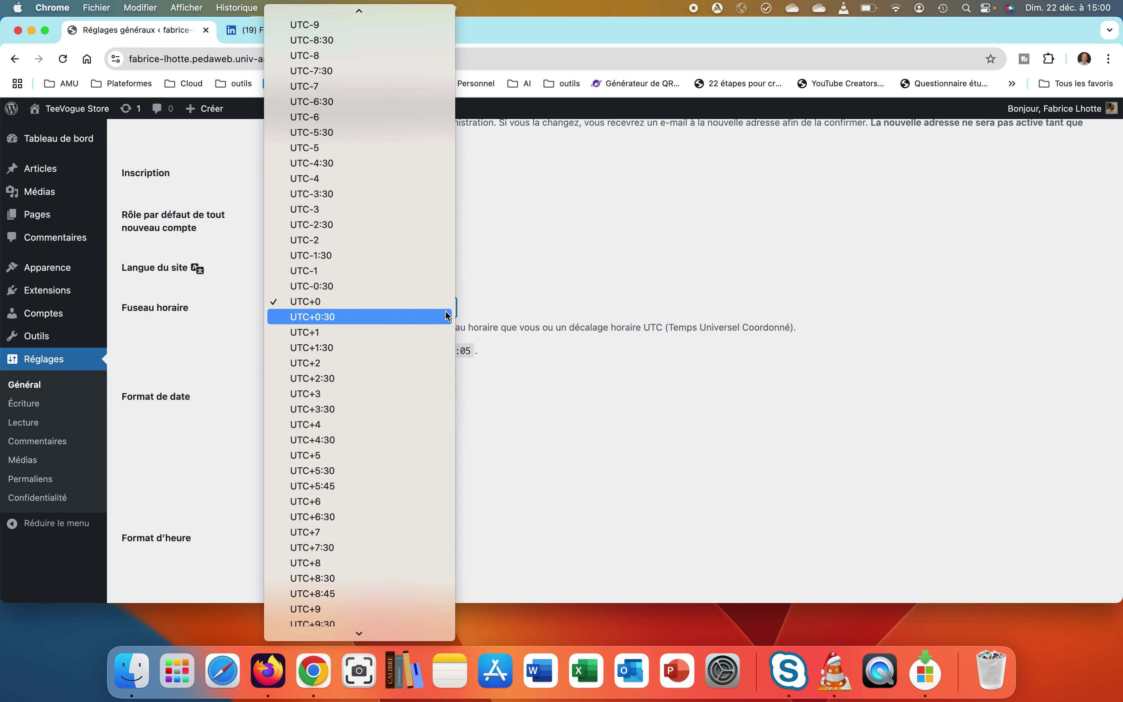
{"action": "scroll", "coordinate": [446, 315], "scroll_direction": "down", "scroll_amount": 5}
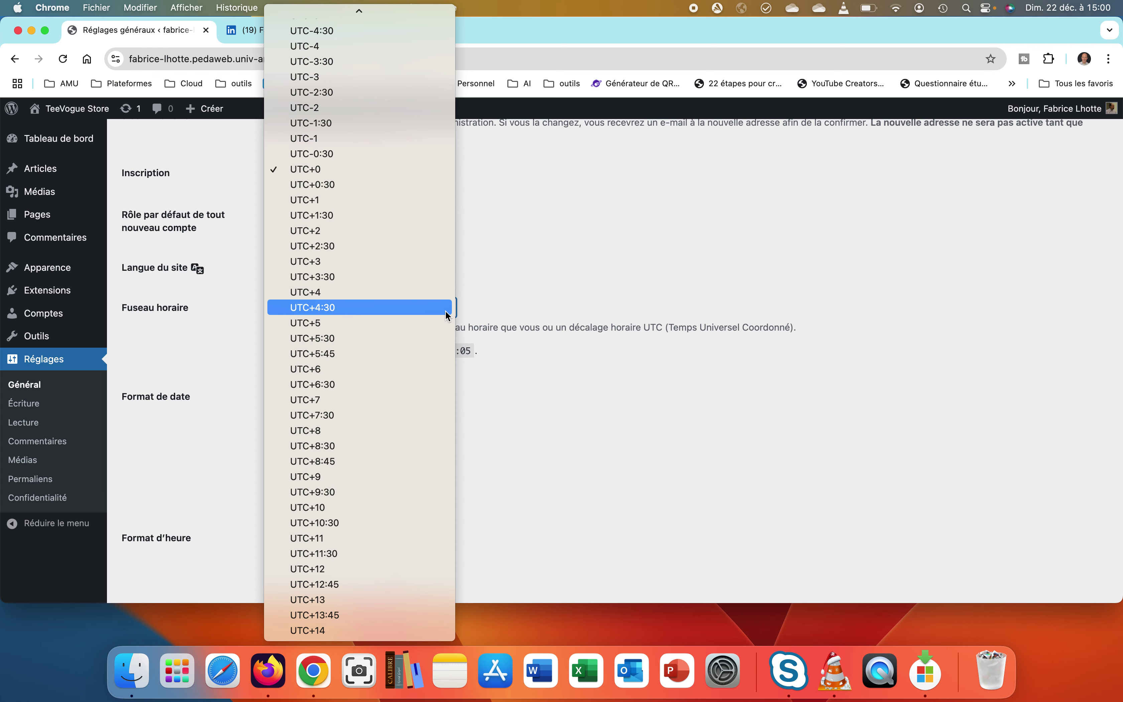
{"action": "scroll", "coordinate": [446, 313], "scroll_direction": "up", "scroll_amount": 15}
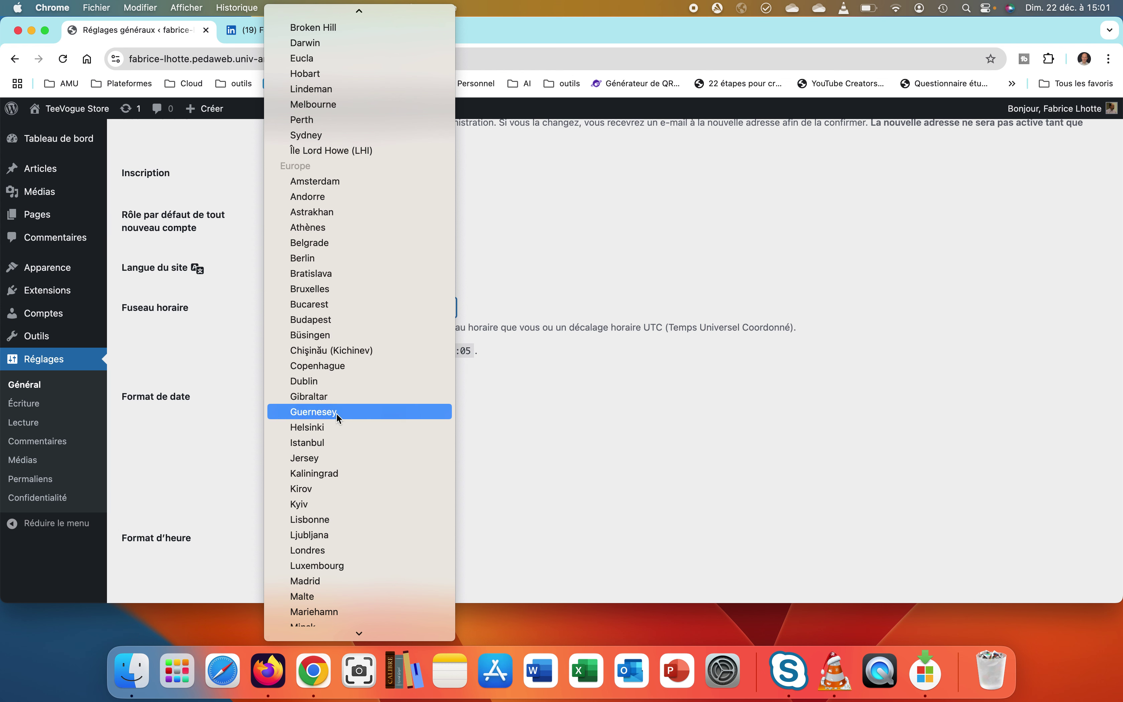
{"action": "scroll", "coordinate": [337, 414], "scroll_direction": "down", "scroll_amount": 5}
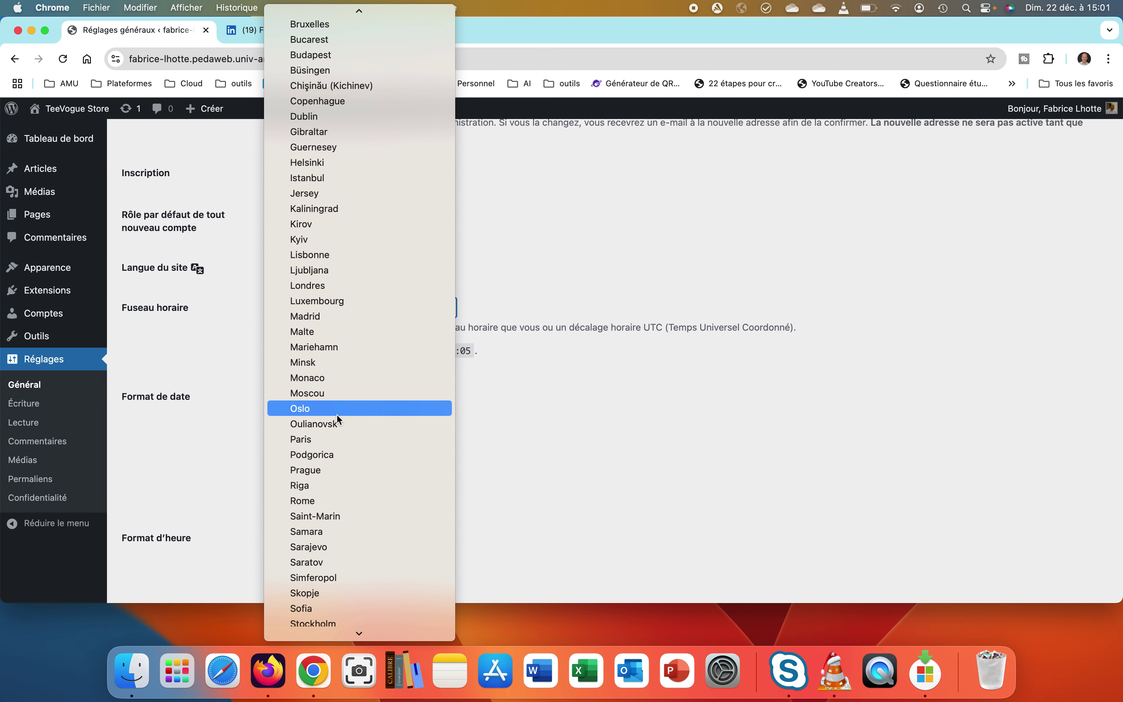
{"action": "left_click", "coordinate": [334, 439]}
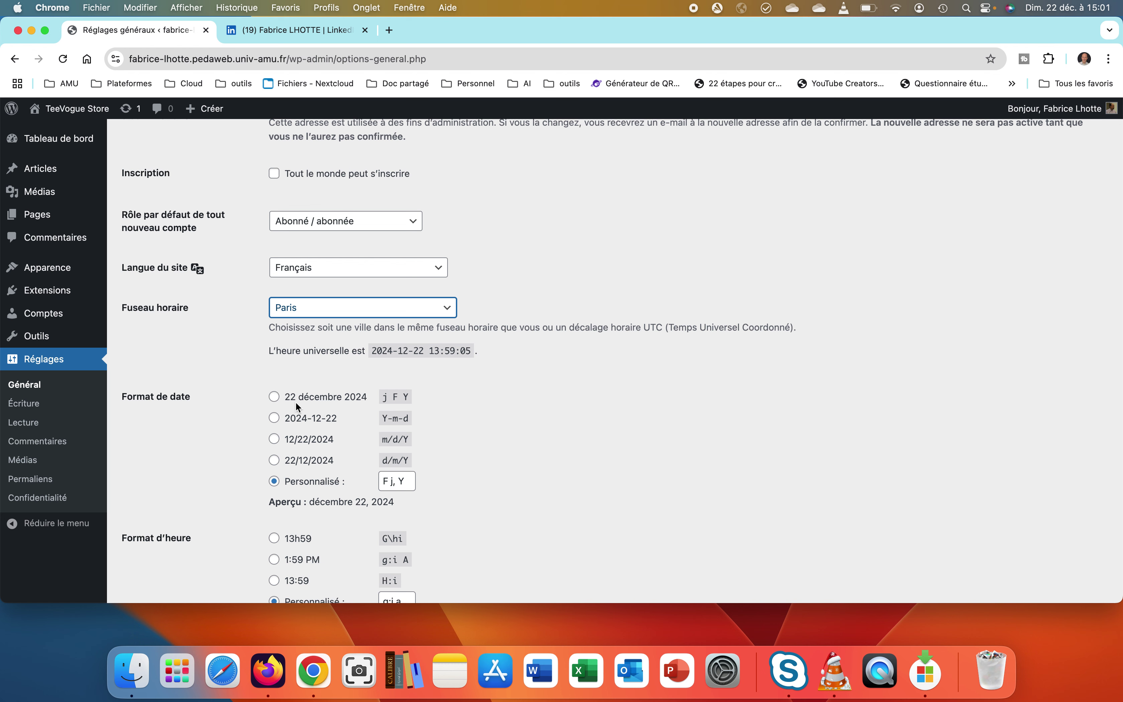
Step: Set the date format to "j F Y" and the time format to "G\hi", and save the general settings
{"action": "left_click", "coordinate": [274, 397]}
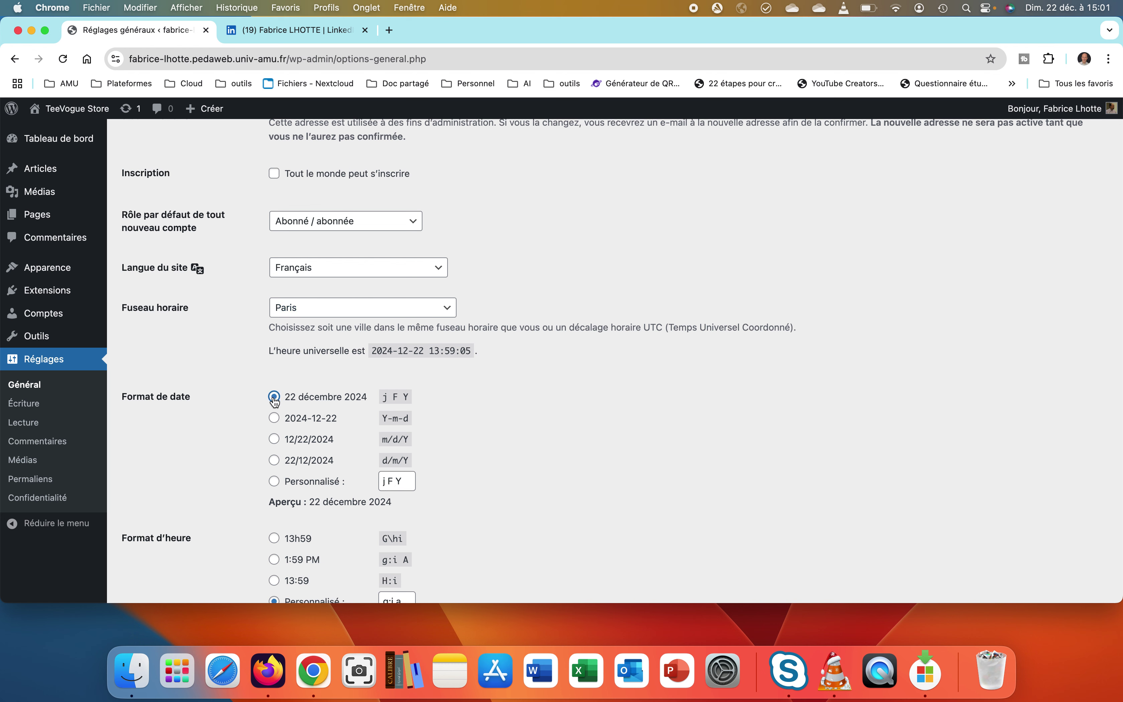
{"action": "scroll", "coordinate": [236, 431], "scroll_direction": "down", "scroll_amount": 3}
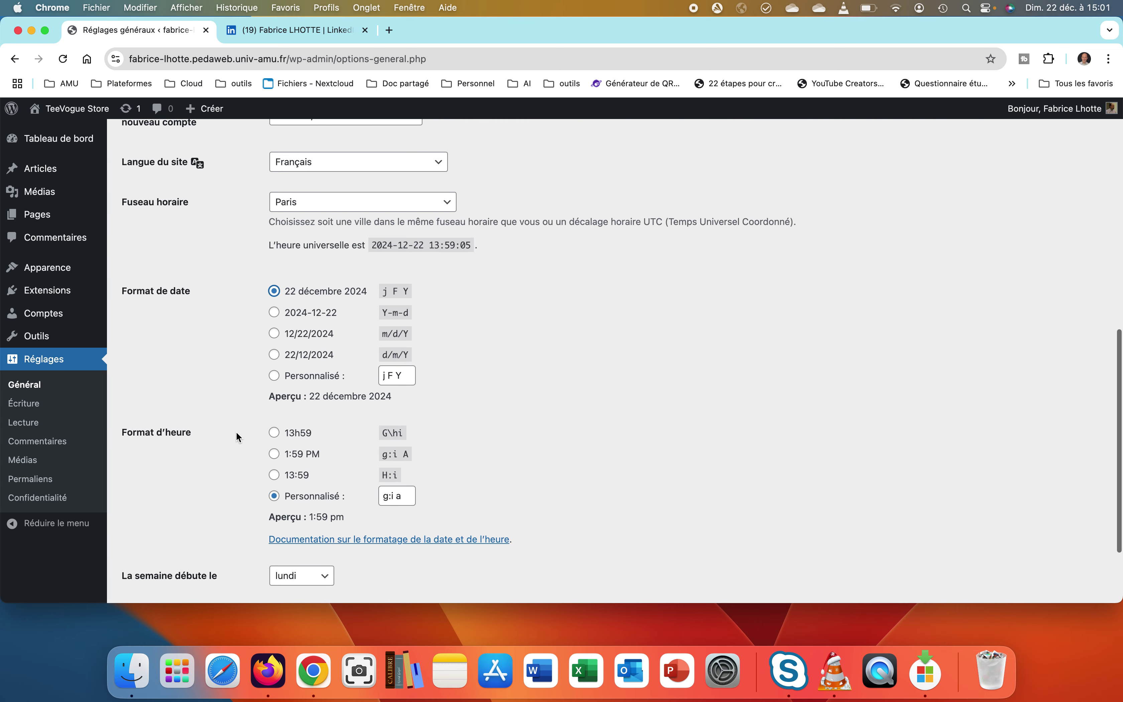
{"action": "left_click", "coordinate": [274, 433]}
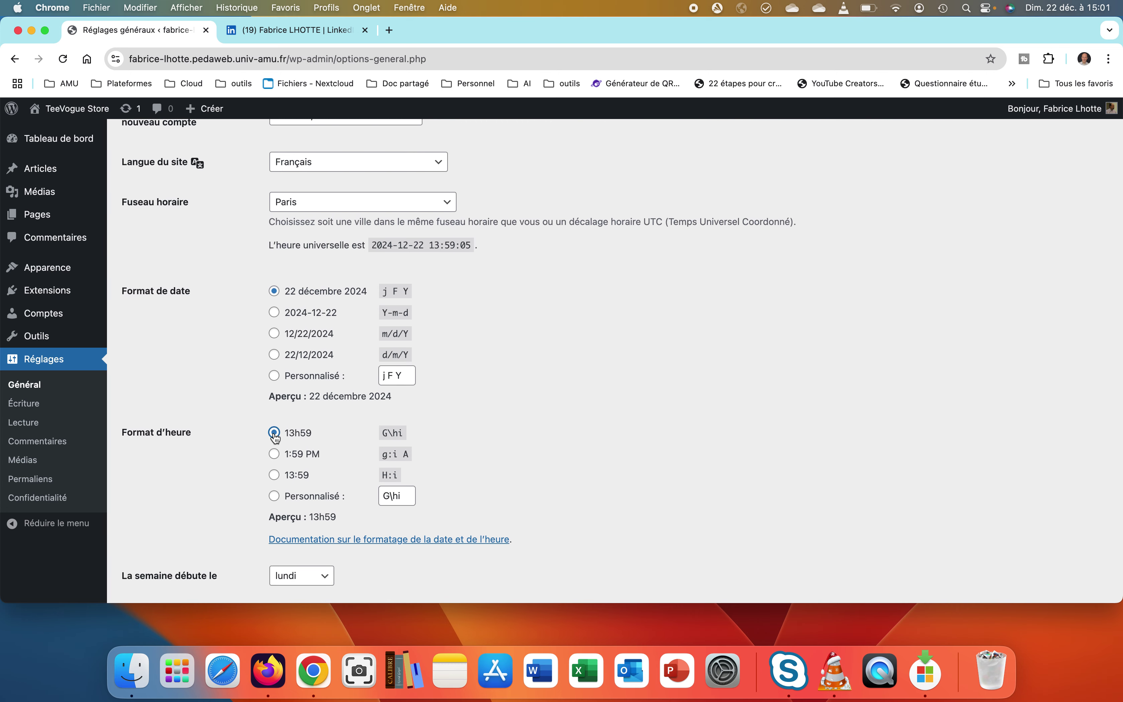
{"action": "scroll", "coordinate": [221, 463], "scroll_direction": "down", "scroll_amount": 2}
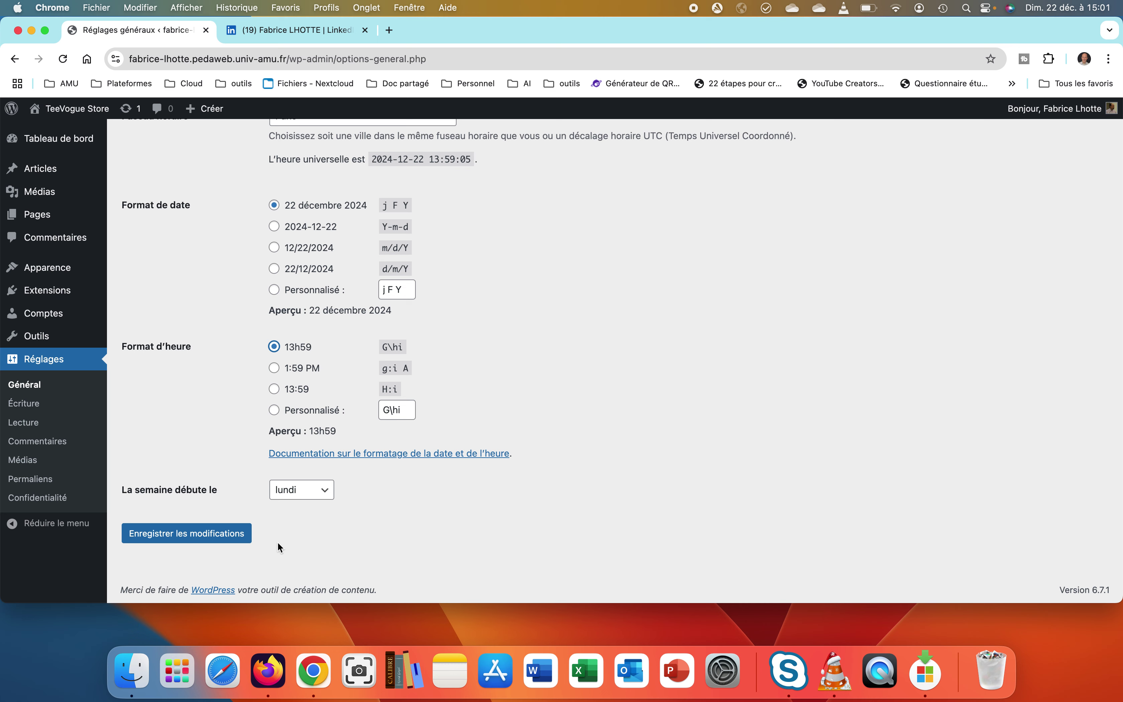
{"action": "scroll", "coordinate": [277, 542], "scroll_direction": "up", "scroll_amount": 10}
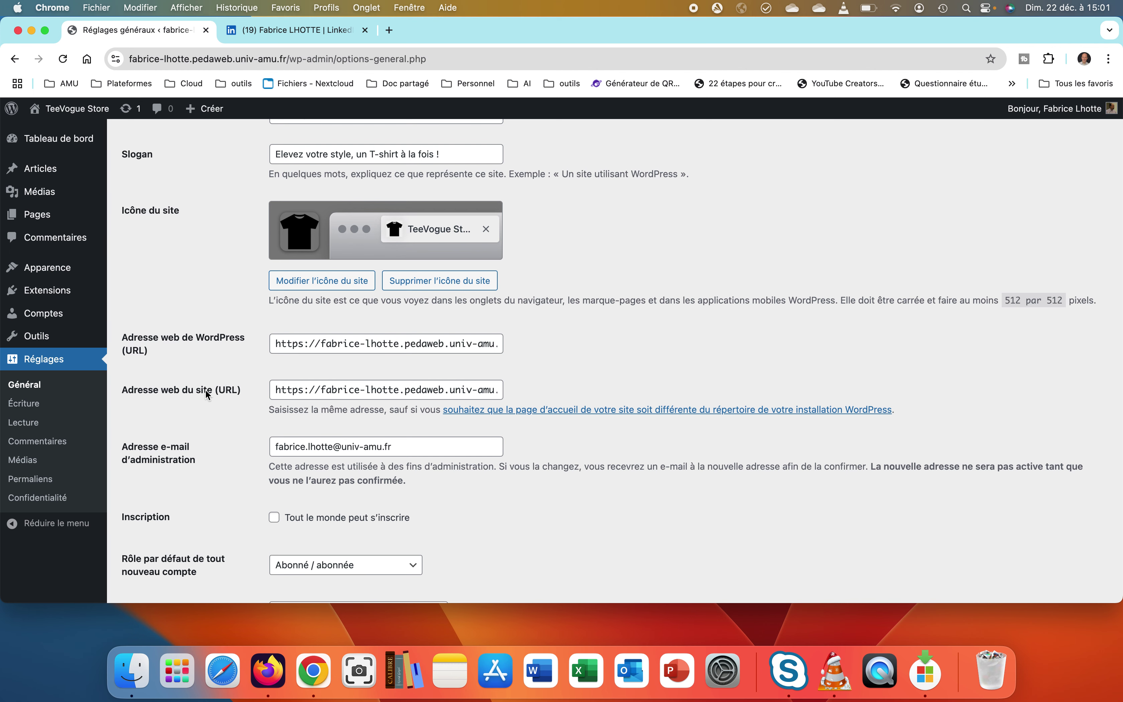
{"action": "scroll", "coordinate": [205, 389], "scroll_direction": "down", "scroll_amount": 15}
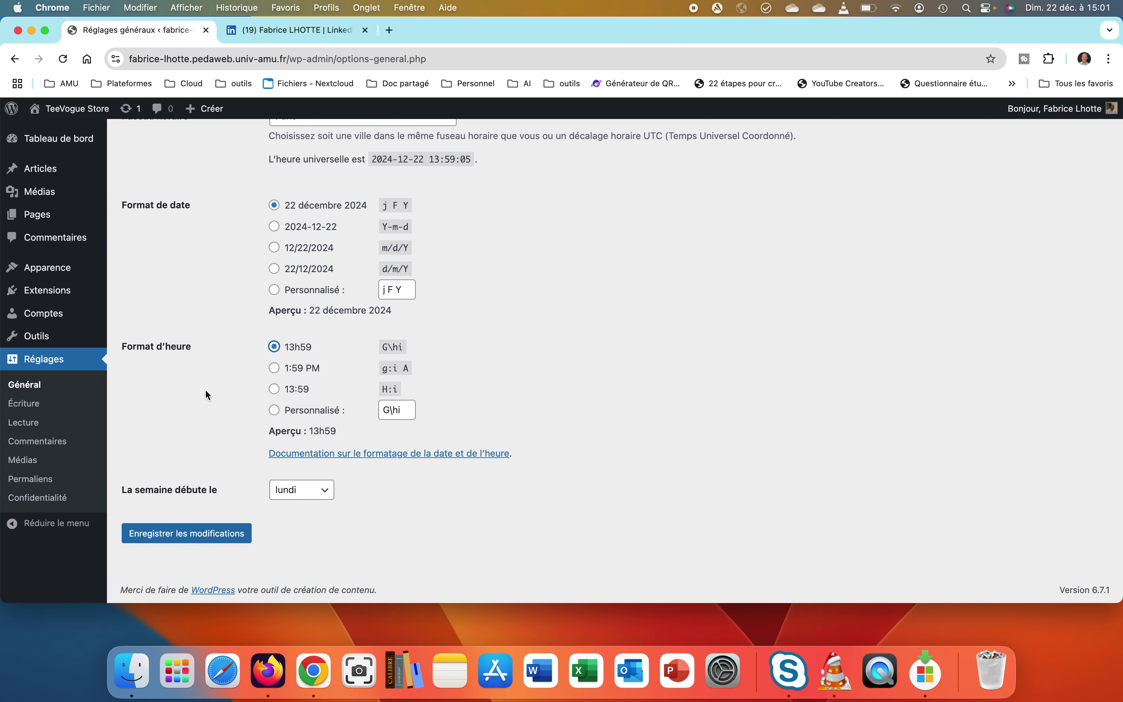
{"action": "scroll", "coordinate": [205, 394], "scroll_direction": "down", "scroll_amount": 2}
{"action": "left_click", "coordinate": [194, 534]}
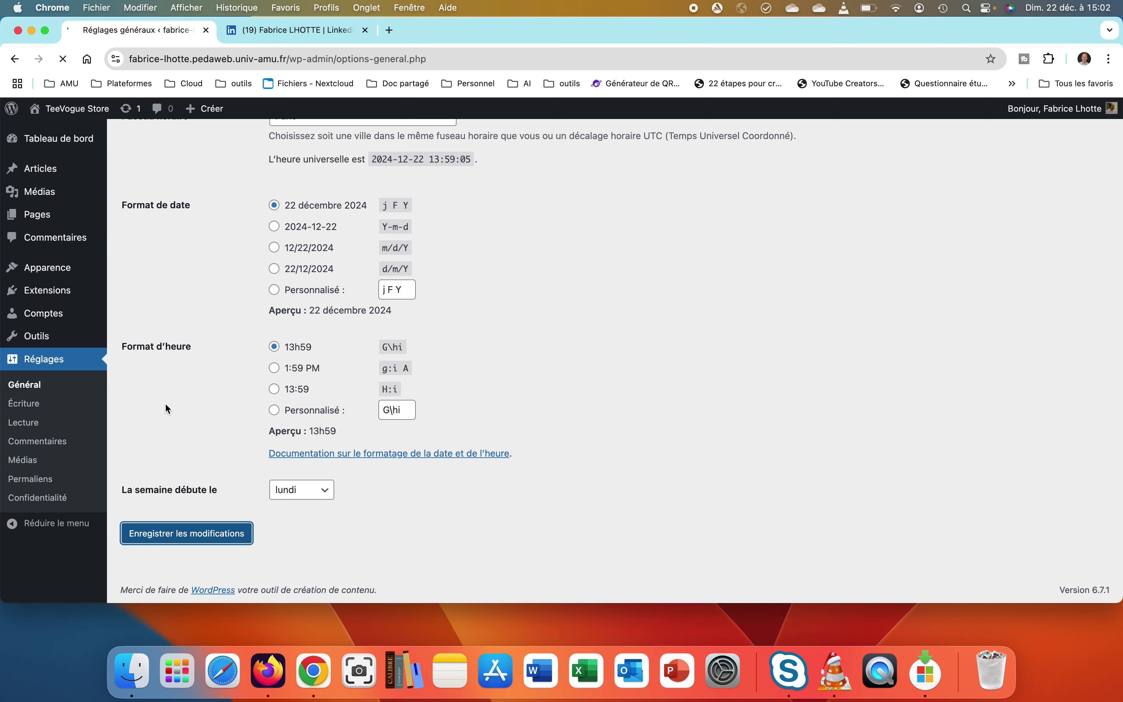
Step: Load the site's home page in a new tab and open the "Hello world!" post to examine its URL structure
{"action": "left_click", "coordinate": [391, 36]}
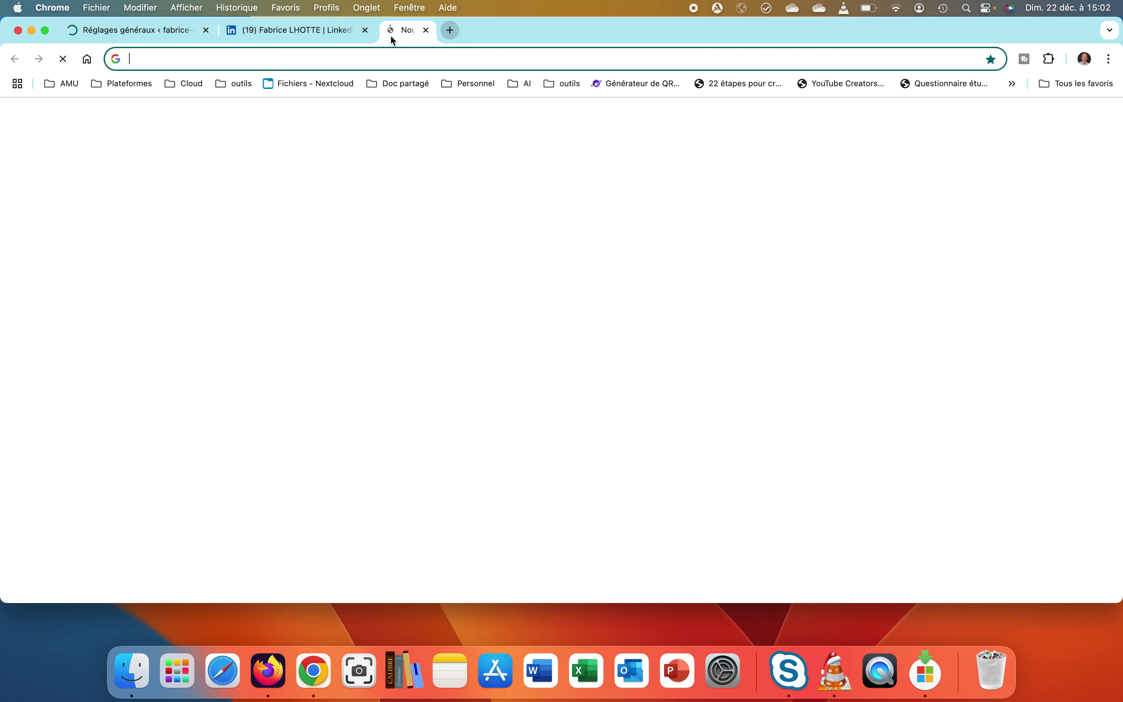
{"action": "type", "text": "fabri"}
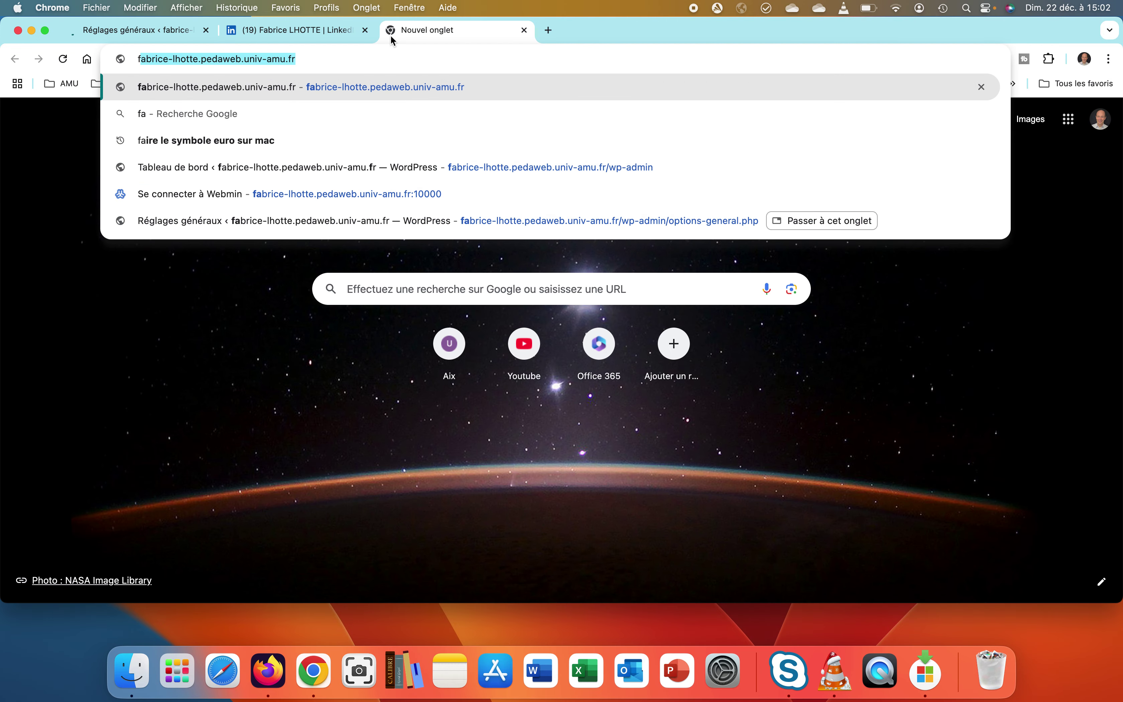
{"action": "type", "text": "ce"}
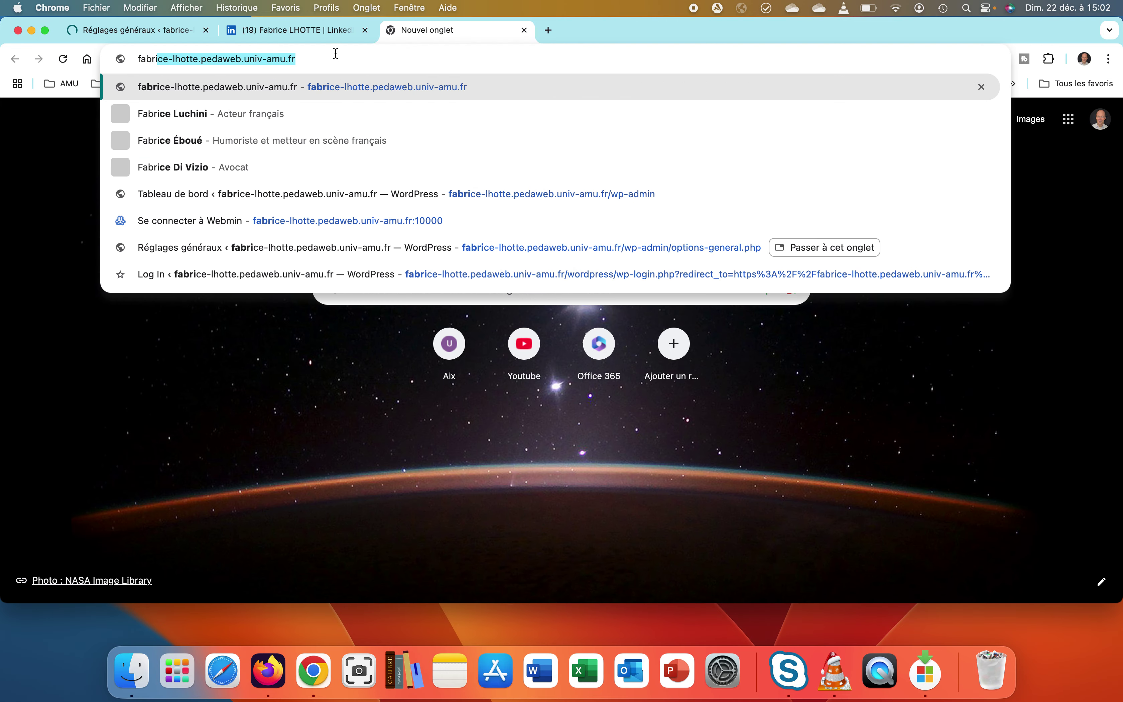
{"action": "left_click", "coordinate": [335, 54]}
{"action": "key", "text": "Return"}
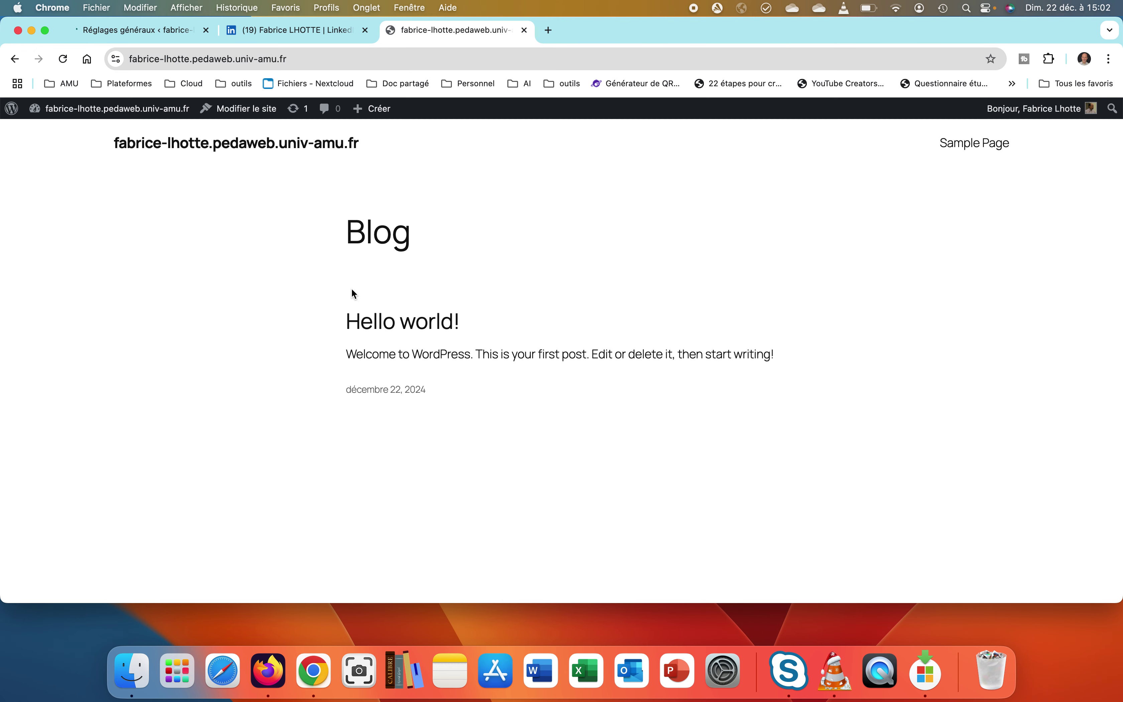
{"action": "left_click", "coordinate": [391, 322]}
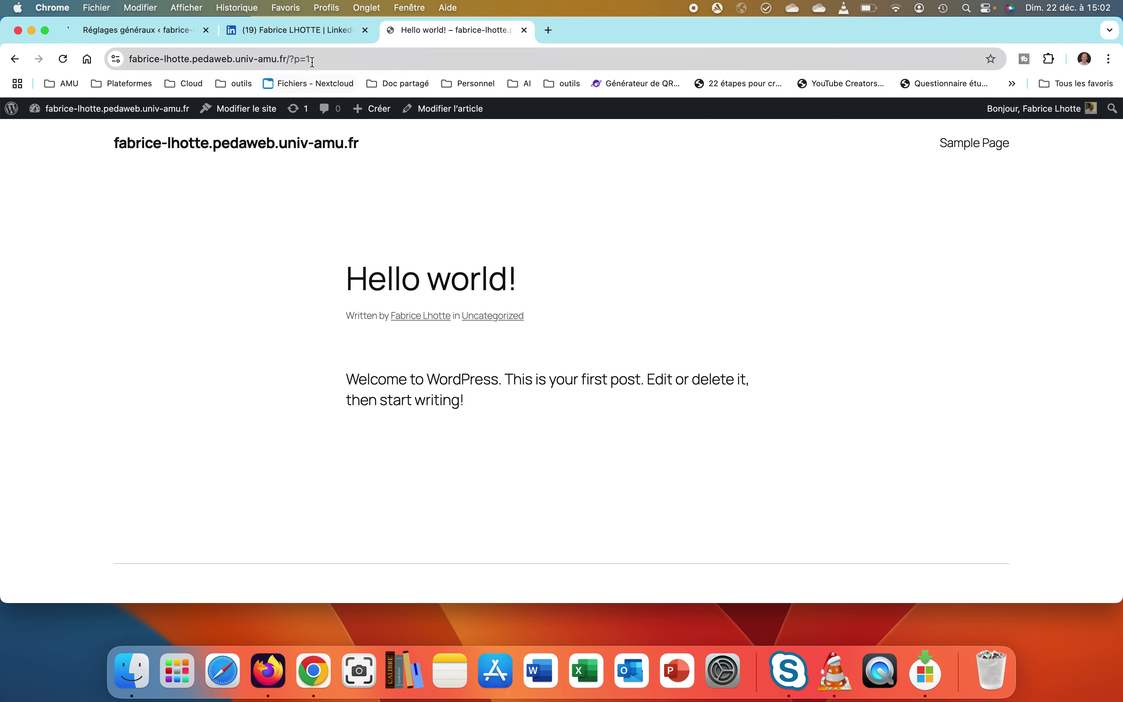
{"action": "left_click_drag", "start_coordinate": [310, 59], "coordinate": [97, 65]}
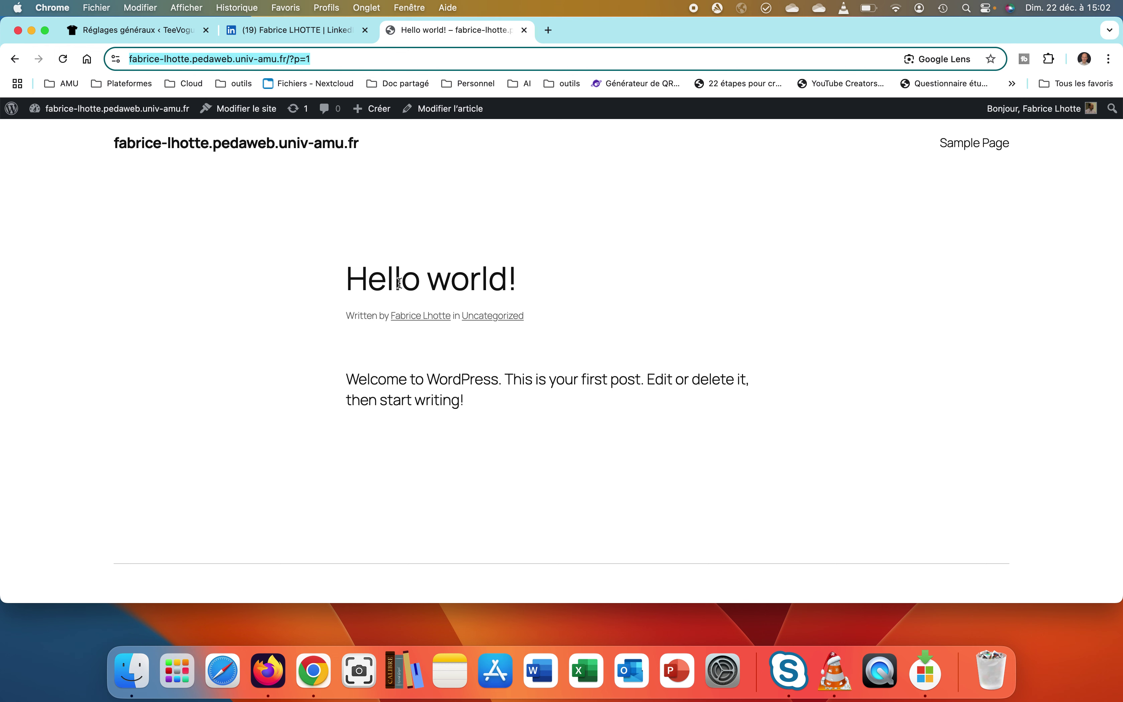
Step: Change the permalink structure to "Titre de la publication" in the WordPress settings and save it
{"action": "left_click", "coordinate": [100, 32]}
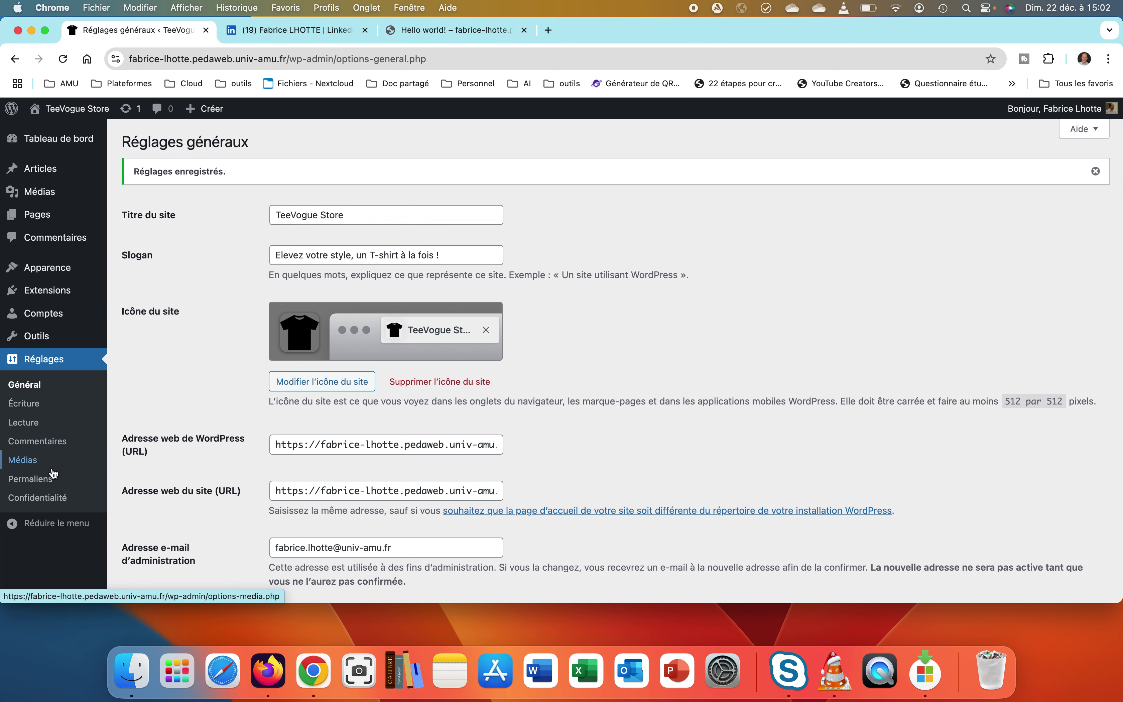
{"action": "left_click", "coordinate": [52, 479]}
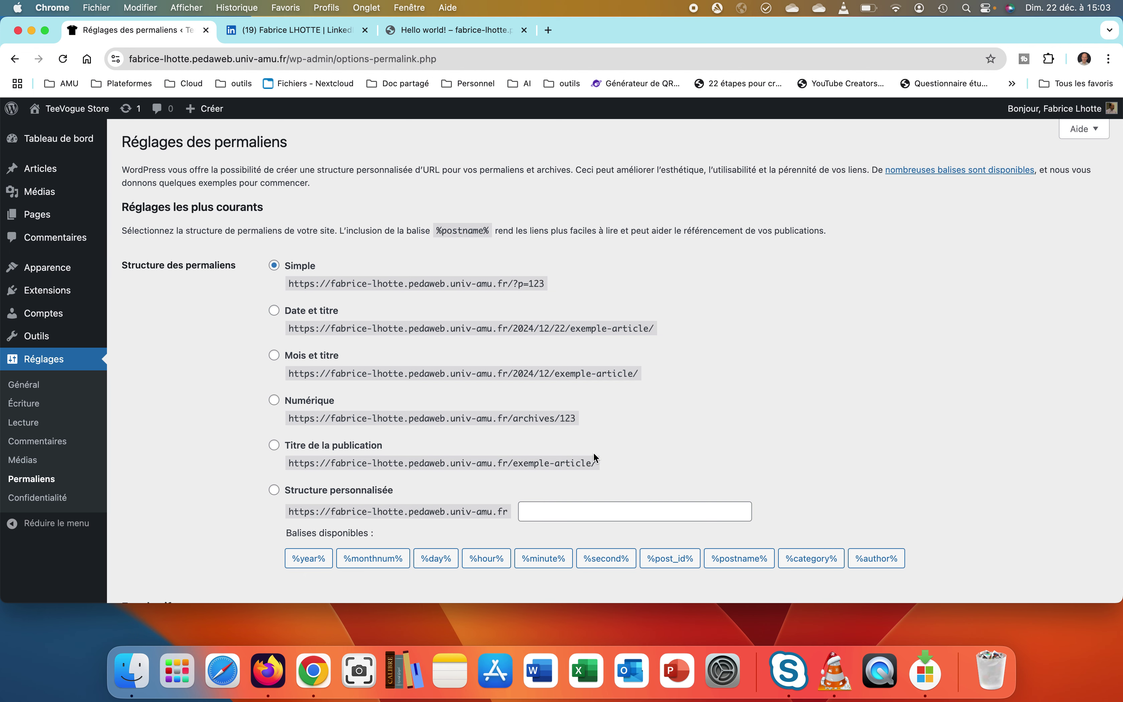
{"action": "left_click", "coordinate": [285, 445]}
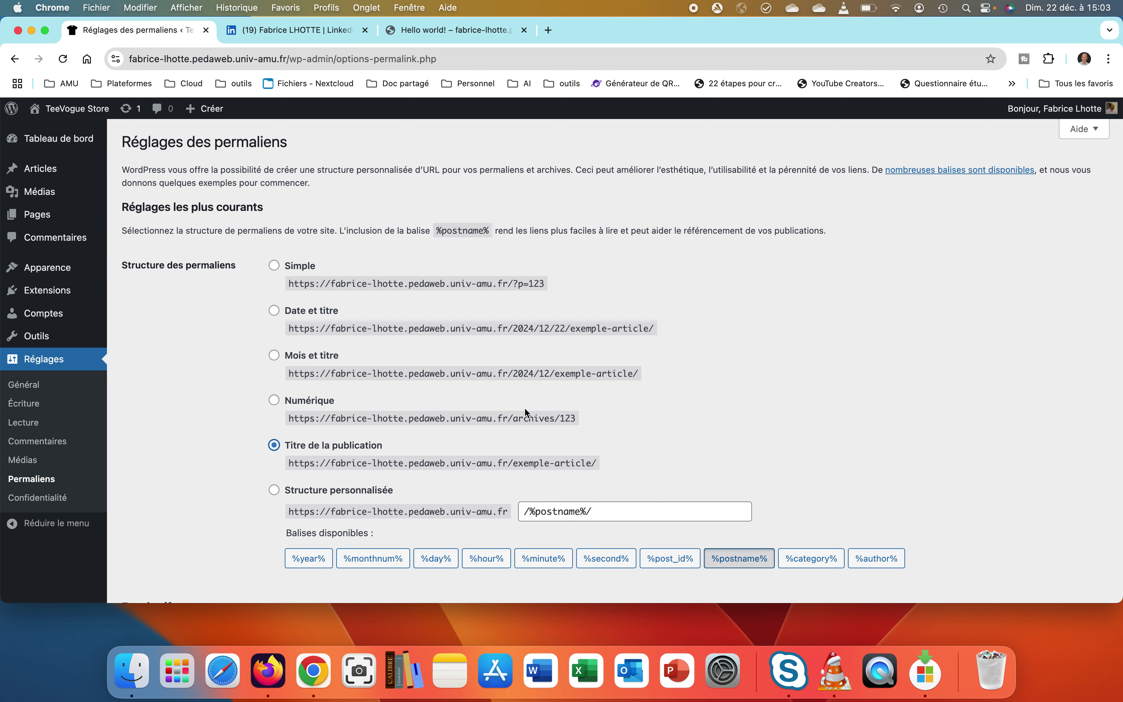
{"action": "scroll", "coordinate": [524, 407], "scroll_direction": "down", "scroll_amount": 5}
{"action": "left_click", "coordinate": [211, 537]}
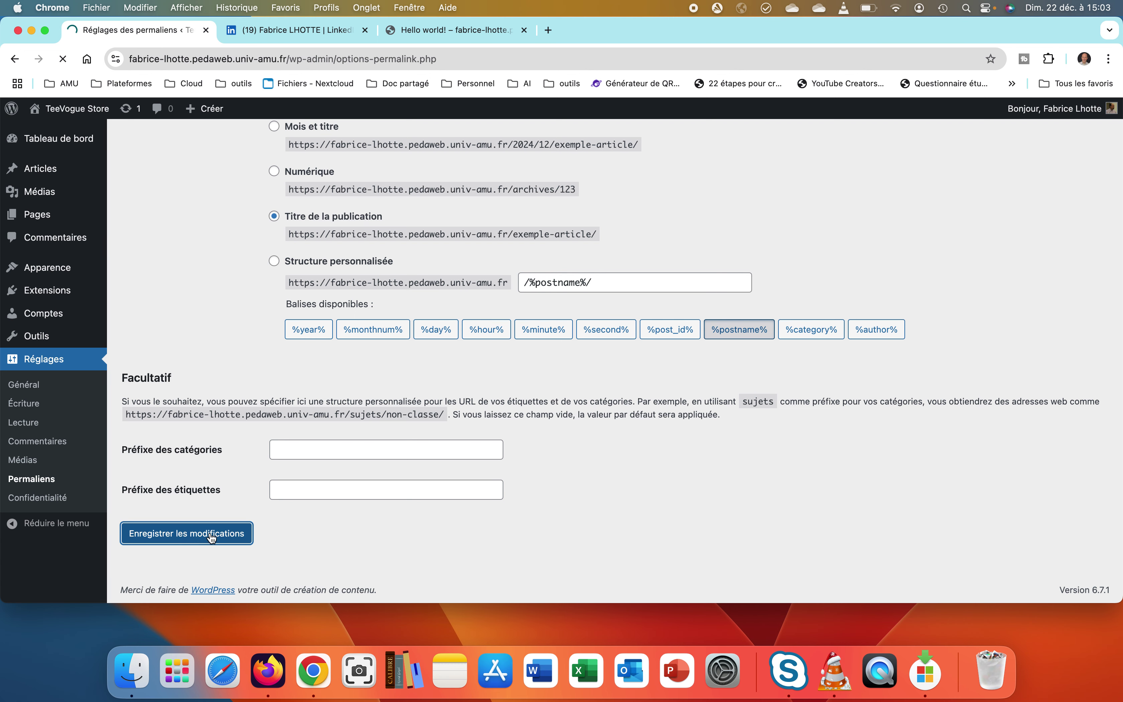
{"action": "scroll", "coordinate": [210, 534], "scroll_direction": "down", "scroll_amount": 6}
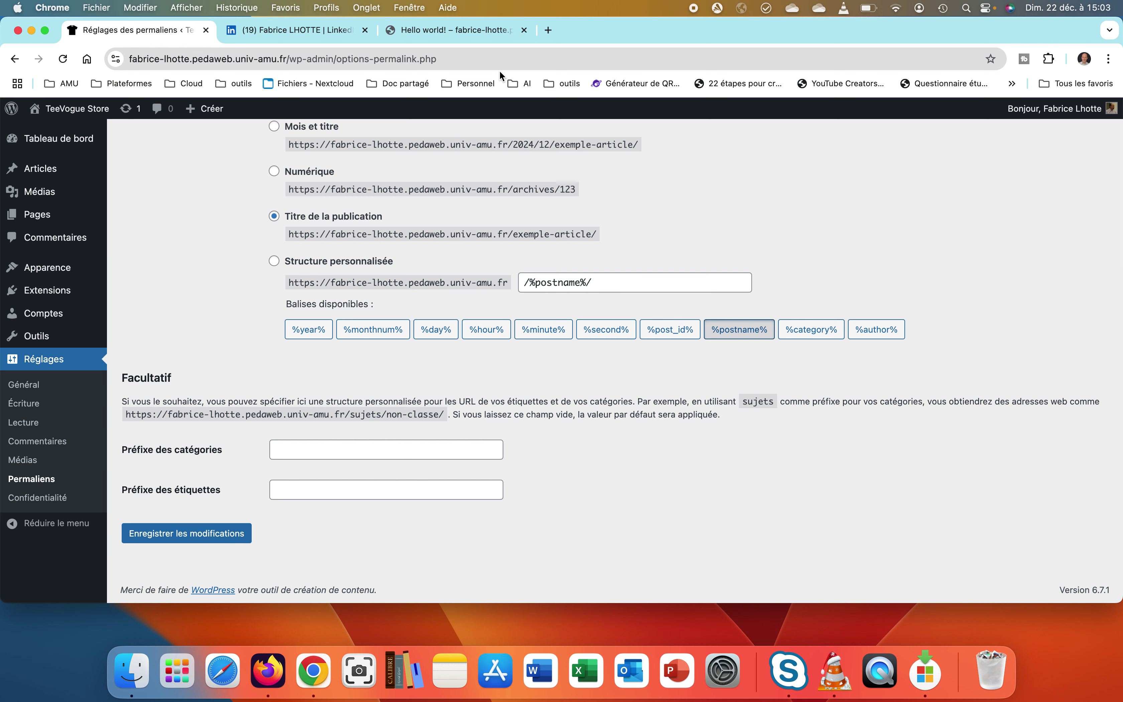
Step: Reload the public site's home page and reopen the "Hello world!" post to check its permalink
{"action": "left_click", "coordinate": [461, 27]}
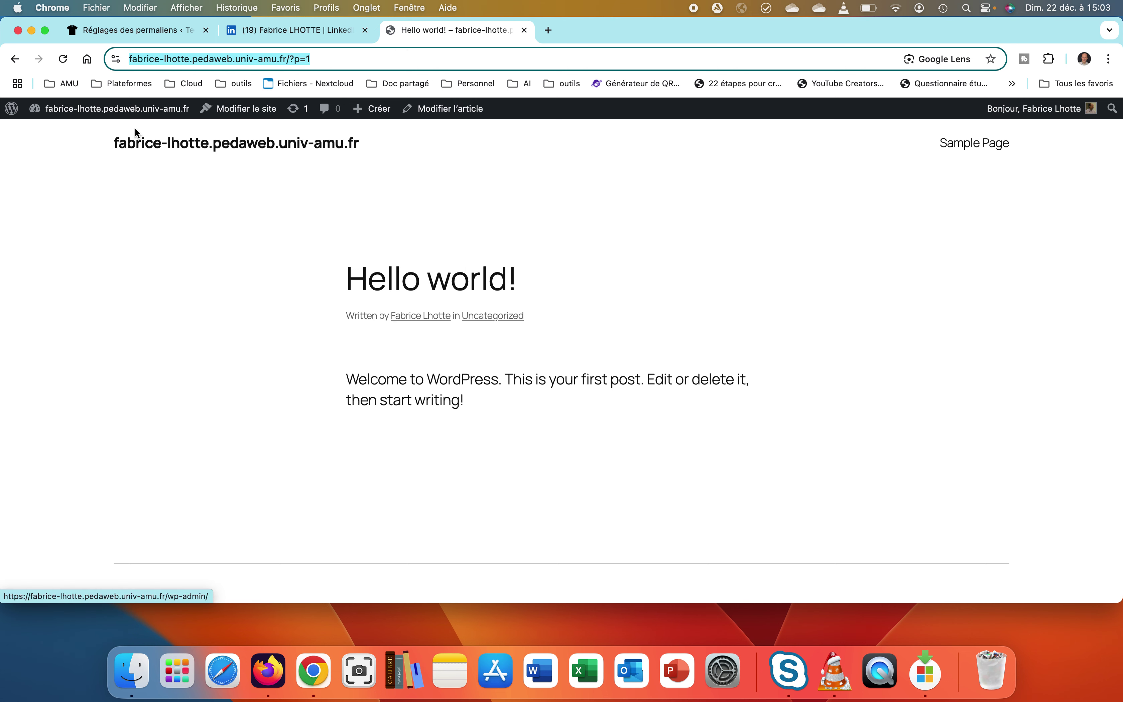
{"action": "left_click", "coordinate": [143, 147]}
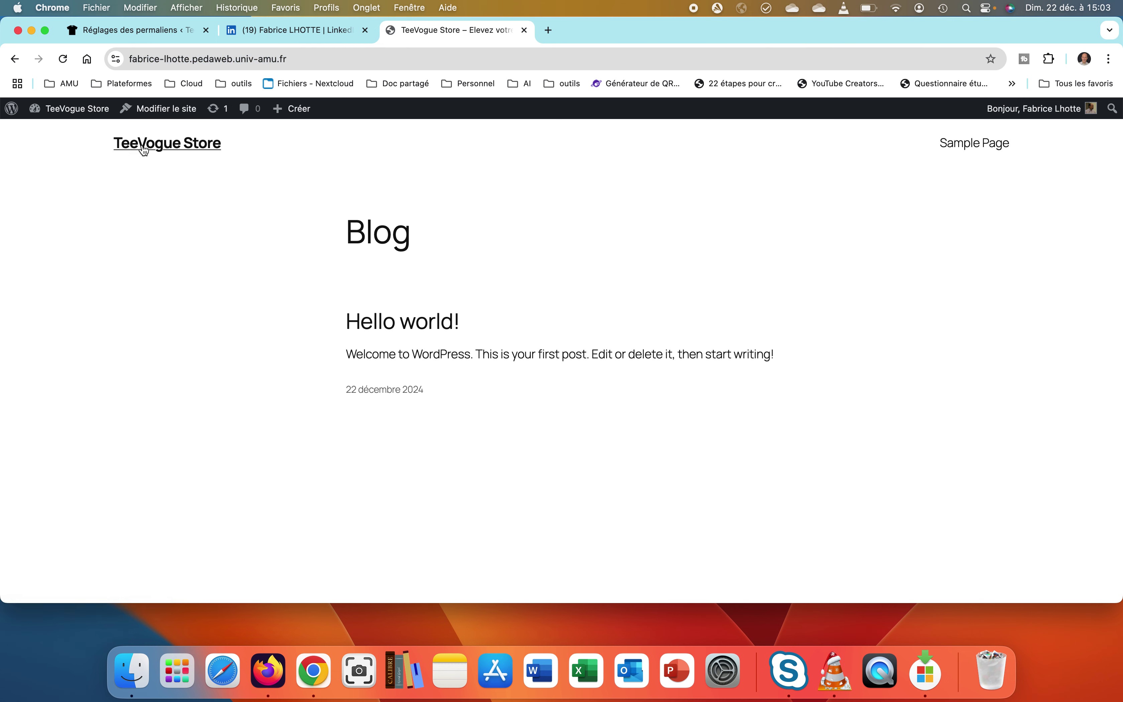
{"action": "left_click", "coordinate": [362, 318]}
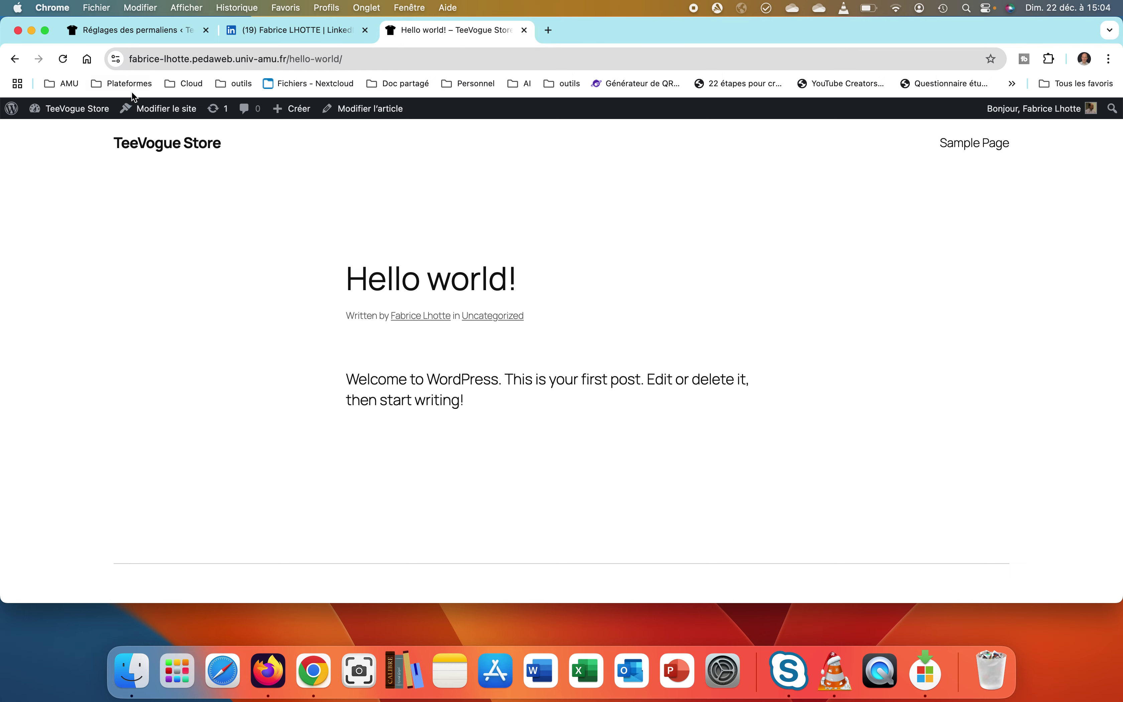
Step: Return to the administration to view the privacy settings and open the list of all pages
{"action": "left_click", "coordinate": [113, 30]}
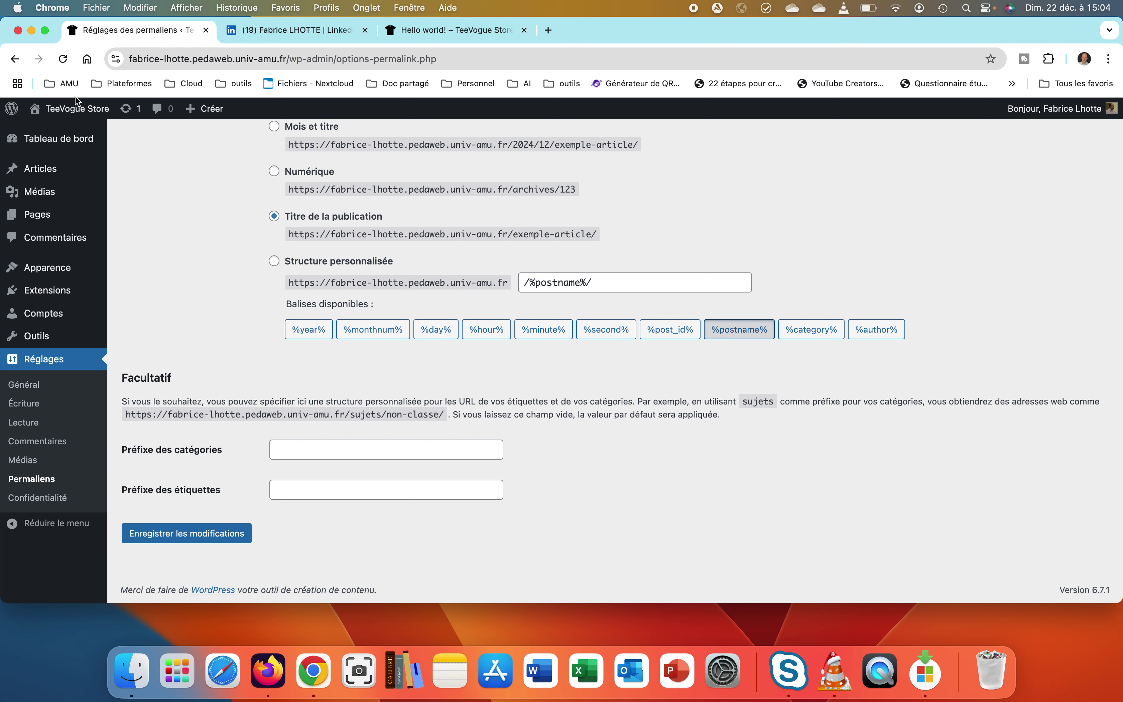
{"action": "mouse_move", "coordinate": [65, 295]}
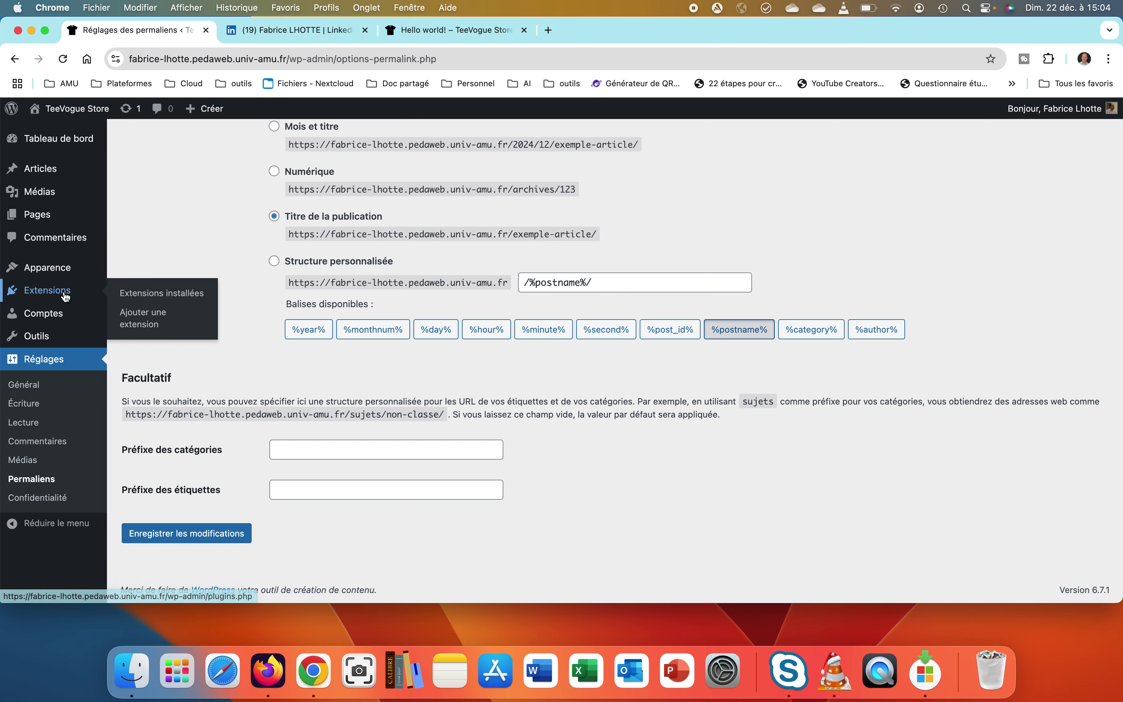
{"action": "left_click", "coordinate": [44, 497]}
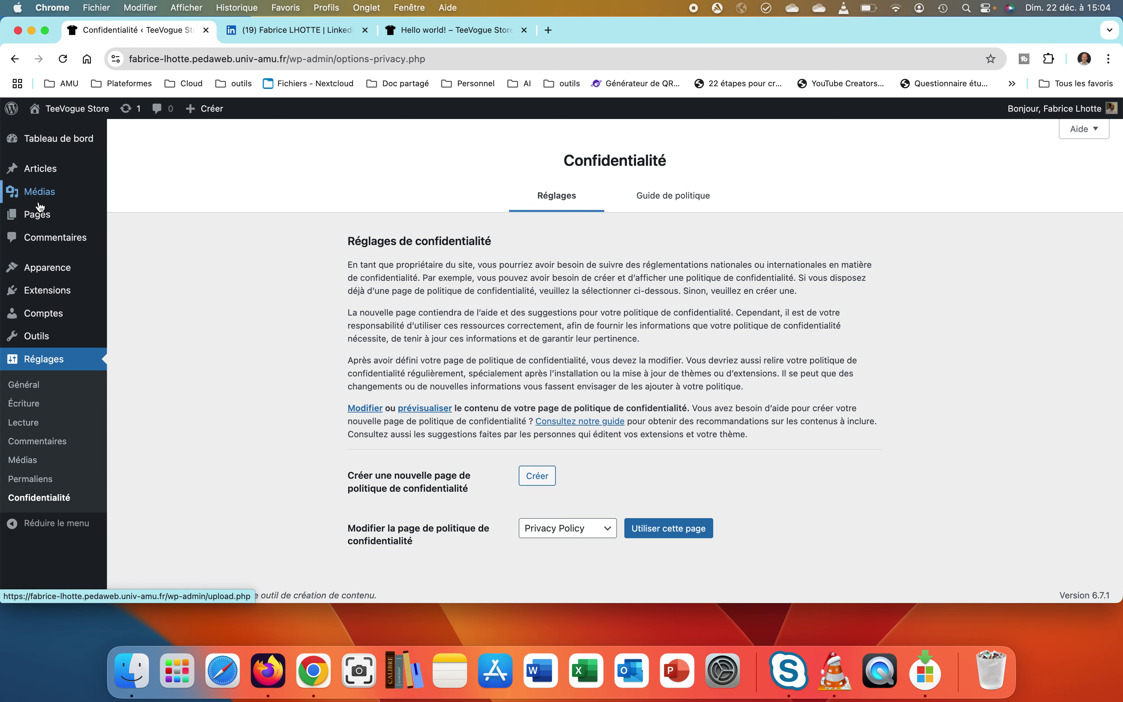
{"action": "left_click", "coordinate": [40, 215]}
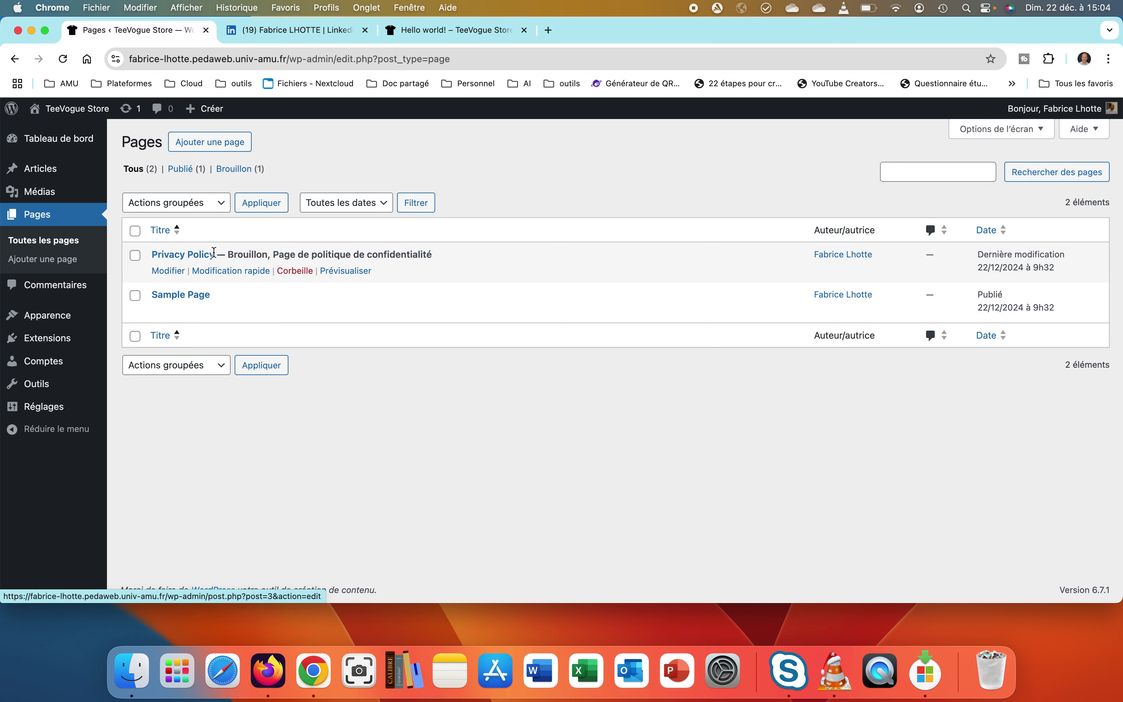
Step: Open the "Privacy Policy" draft page, dismiss the block editor welcome guide and read through the suggested text
{"action": "left_click", "coordinate": [193, 256]}
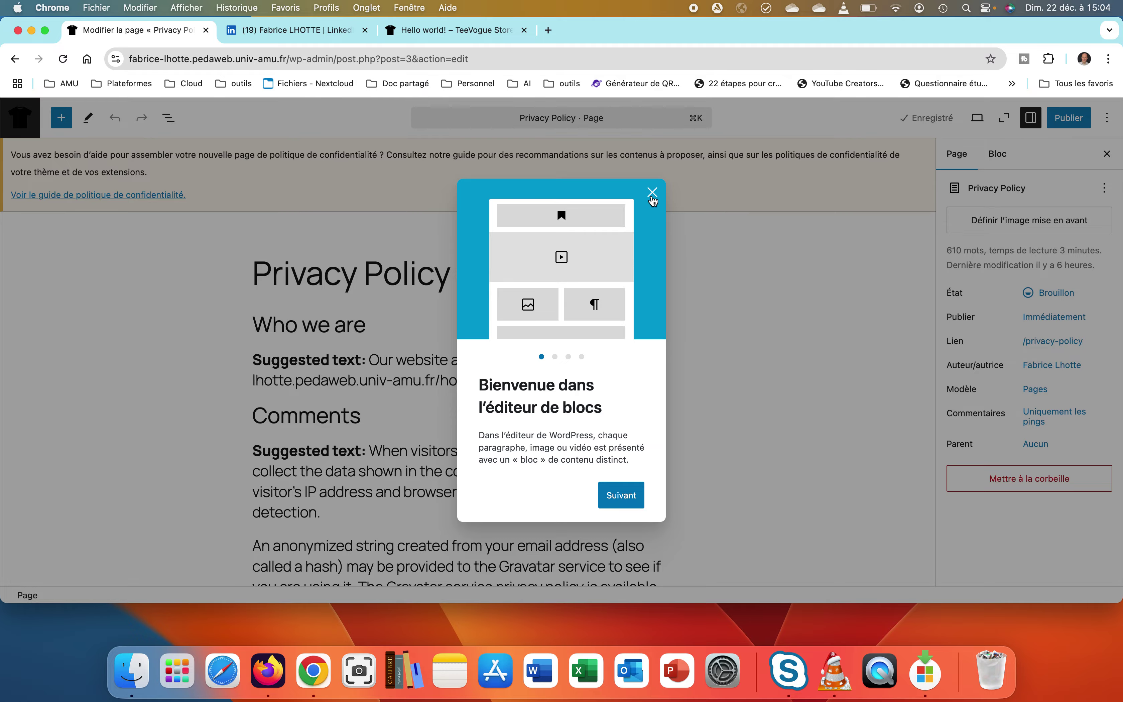
{"action": "left_click", "coordinate": [652, 199]}
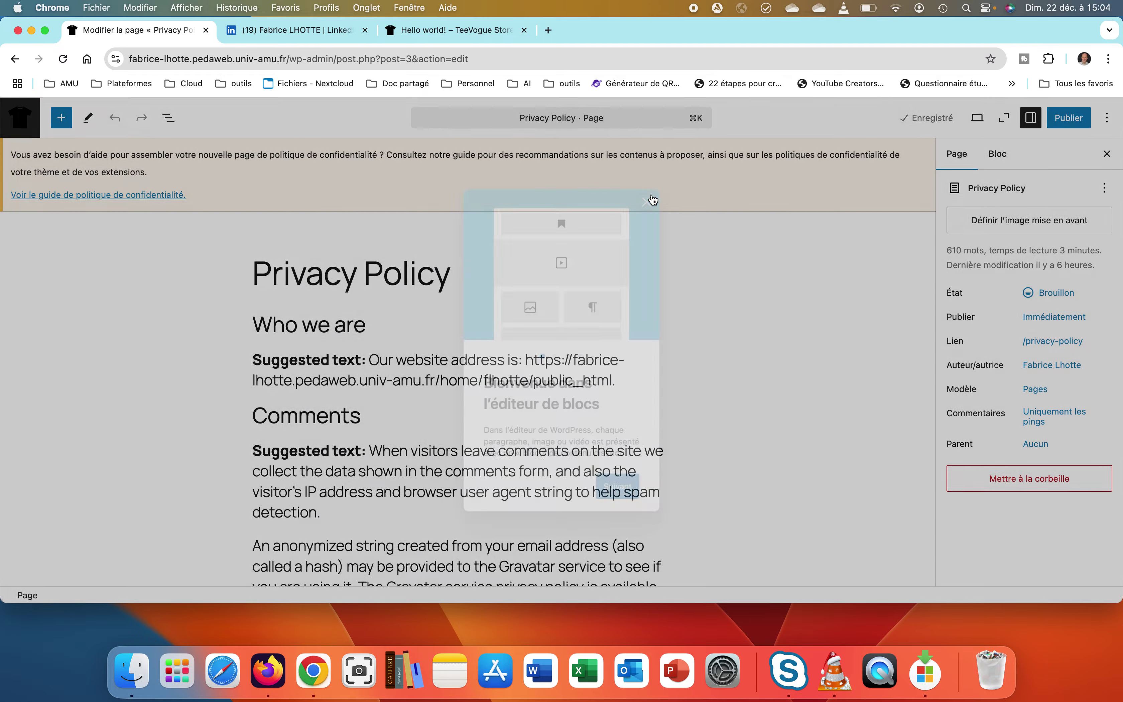
{"action": "scroll", "coordinate": [651, 379], "scroll_direction": "down", "scroll_amount": 10}
{"action": "scroll", "coordinate": [652, 379], "scroll_direction": "down", "scroll_amount": 15}
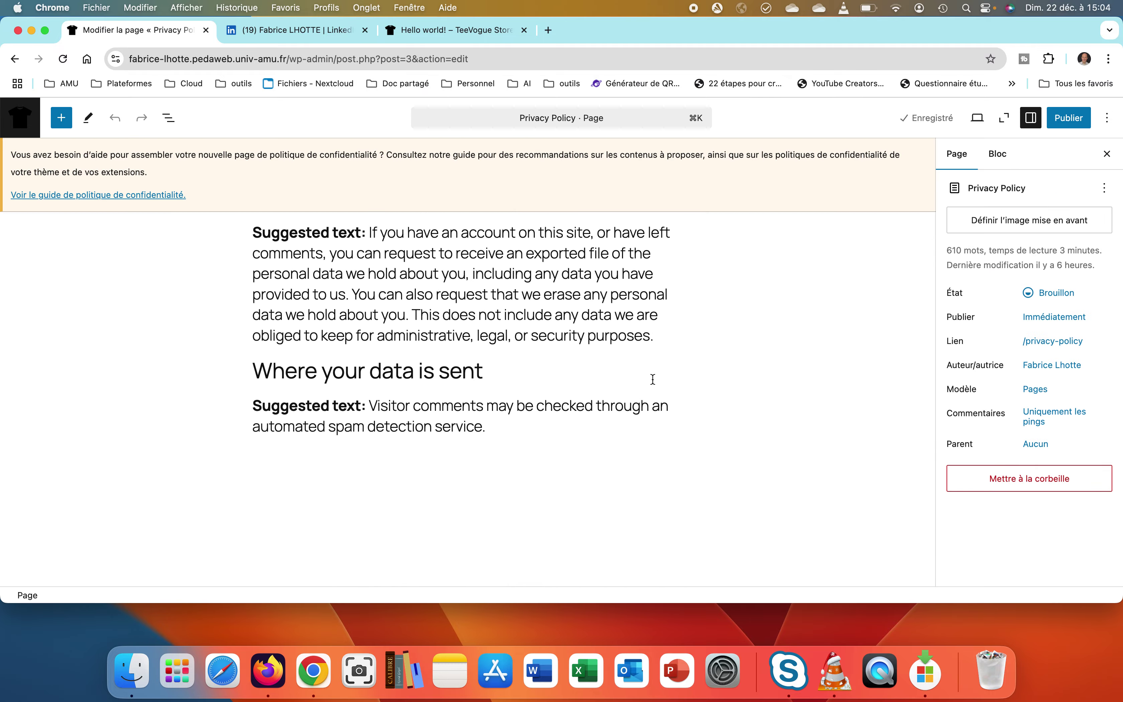
{"action": "scroll", "coordinate": [652, 379], "scroll_direction": "up", "scroll_amount": 20}
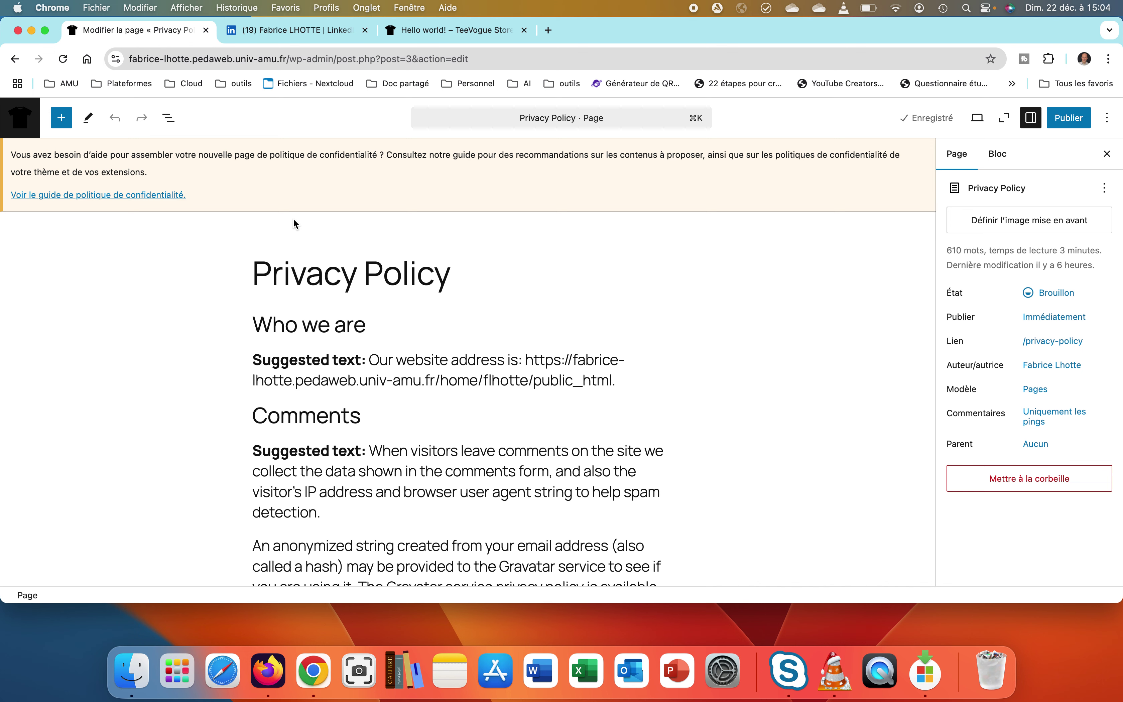
Step: Check the navigation on the public site and return from the page editor to the list of all pages
{"action": "left_click", "coordinate": [405, 30]}
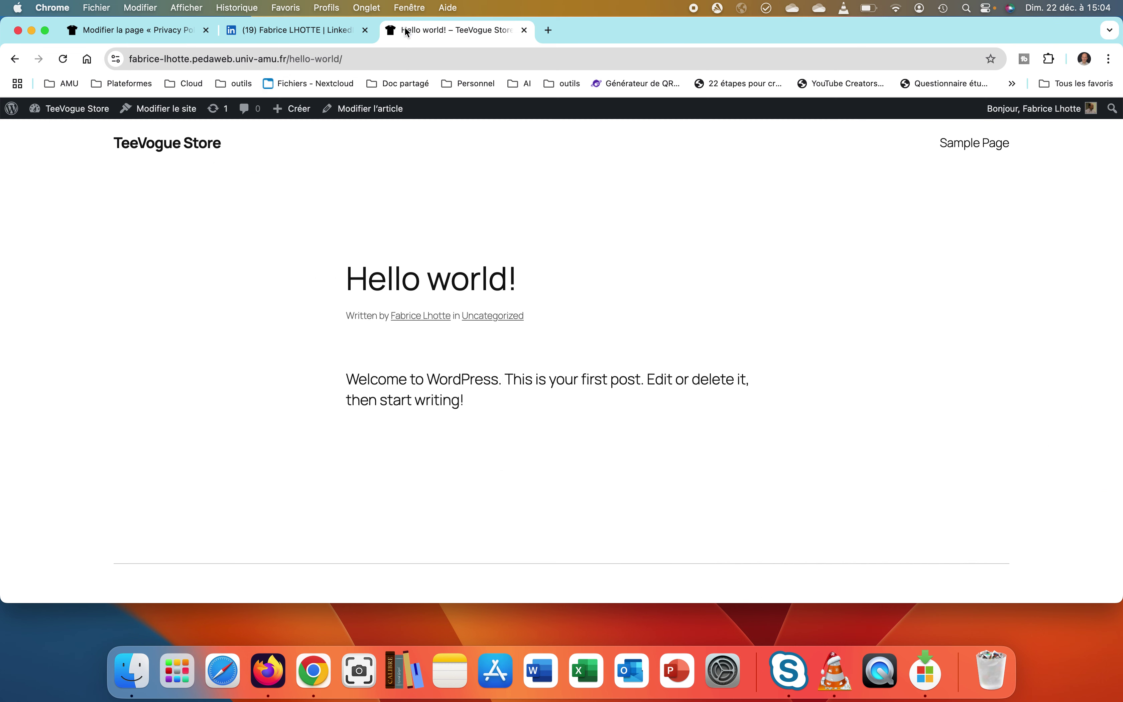
{"action": "left_click", "coordinate": [110, 36]}
{"action": "left_click", "coordinate": [22, 114]}
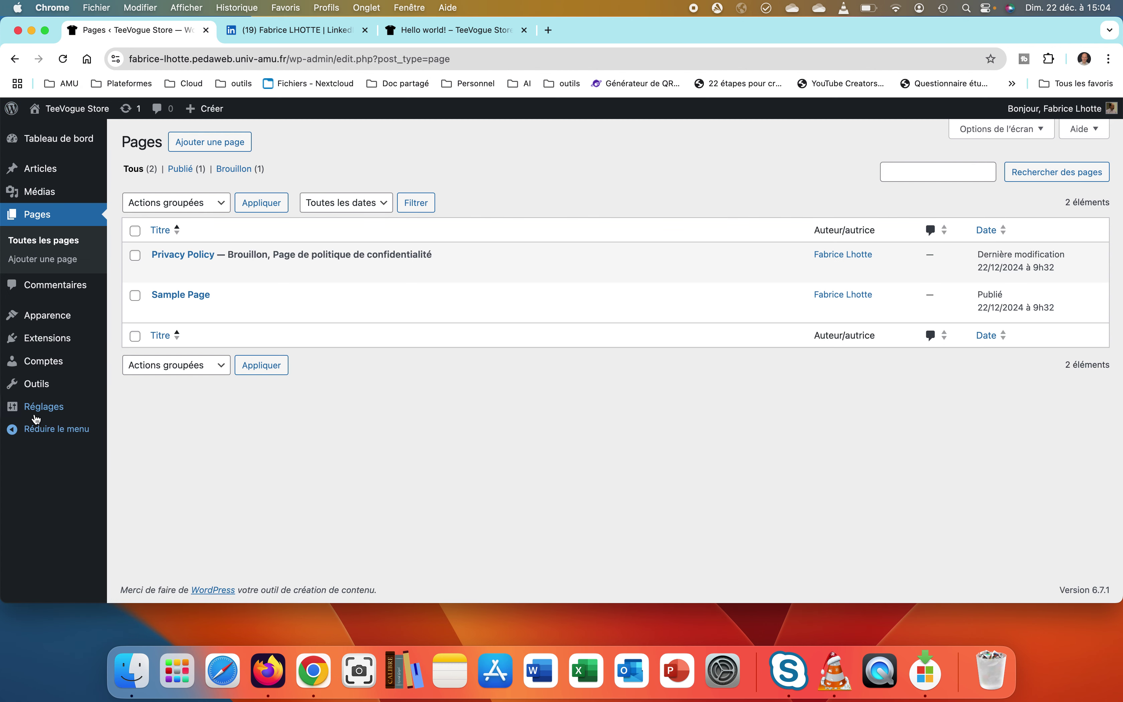
Step: Create a new privacy policy page from the site's privacy settings (Confidentialité)
{"action": "mouse_move", "coordinate": [34, 416]}
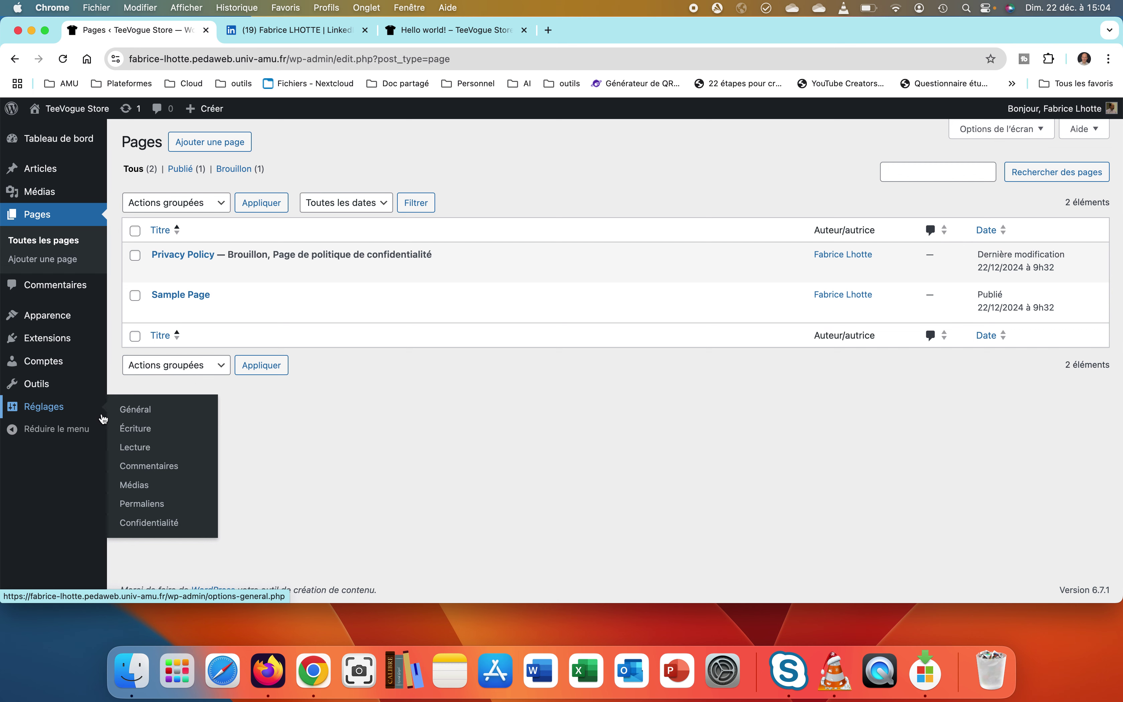
{"action": "left_click", "coordinate": [123, 528]}
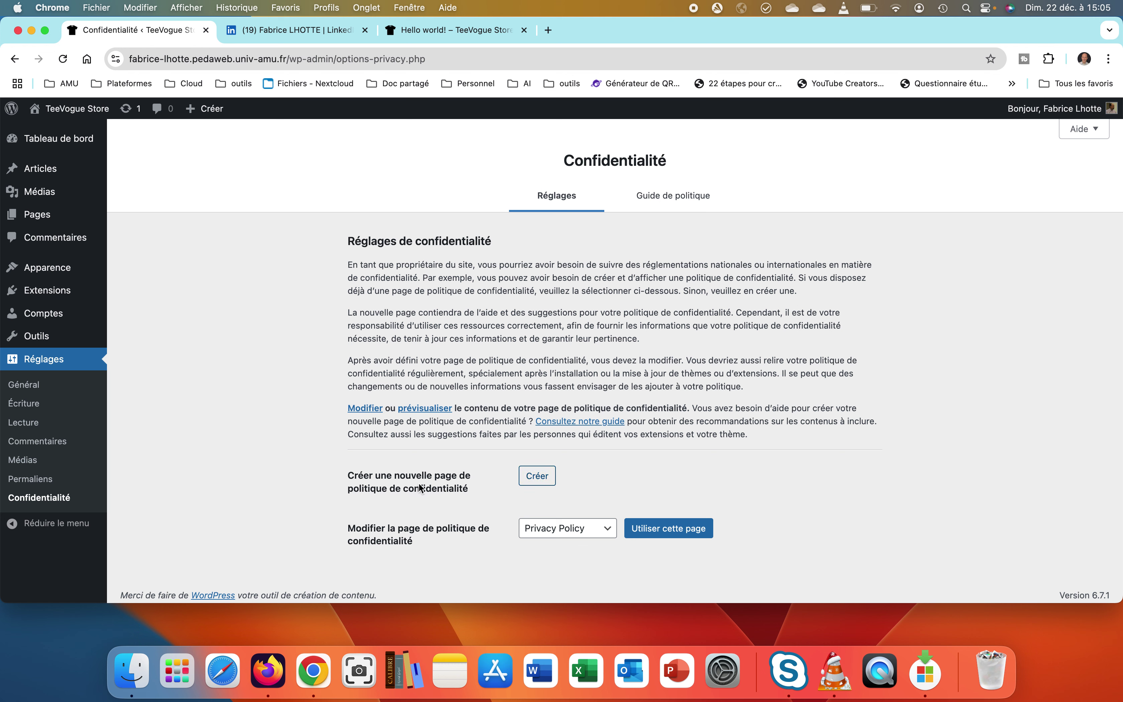
{"action": "left_click", "coordinate": [532, 486]}
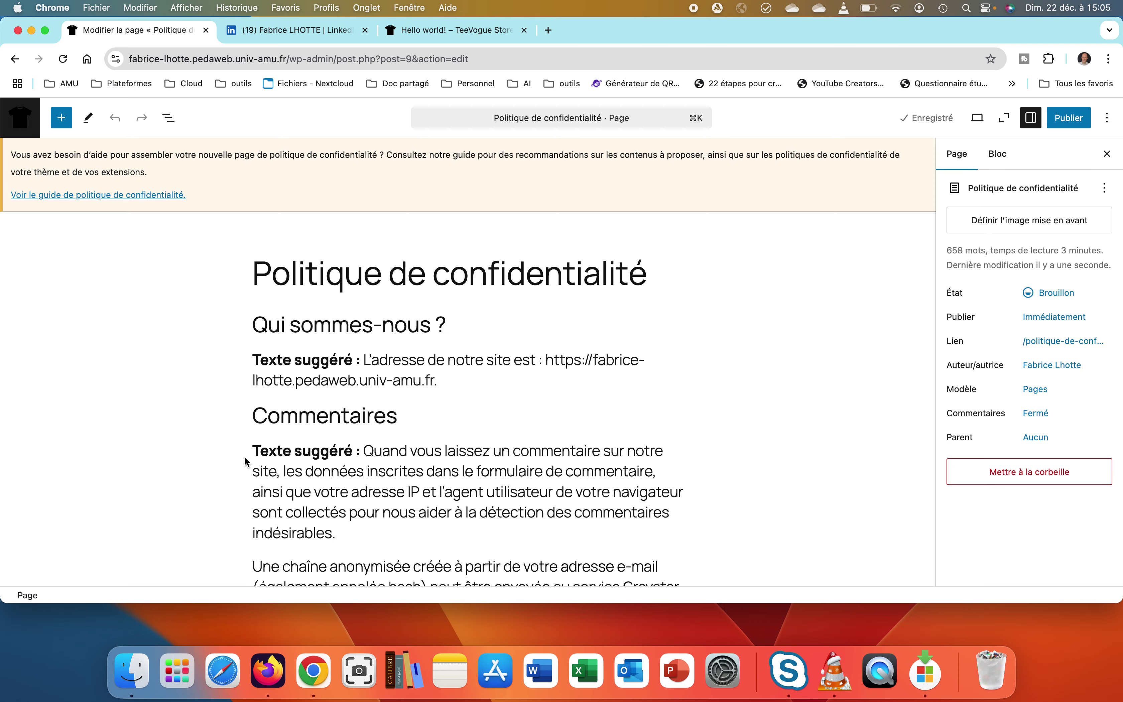
Step: Read through the suggested French text of the new "Politique de confidentialité" page, section by section
{"action": "scroll", "coordinate": [244, 456], "scroll_direction": "down", "scroll_amount": 5}
{"action": "scroll", "coordinate": [245, 460], "scroll_direction": "down", "scroll_amount": 15}
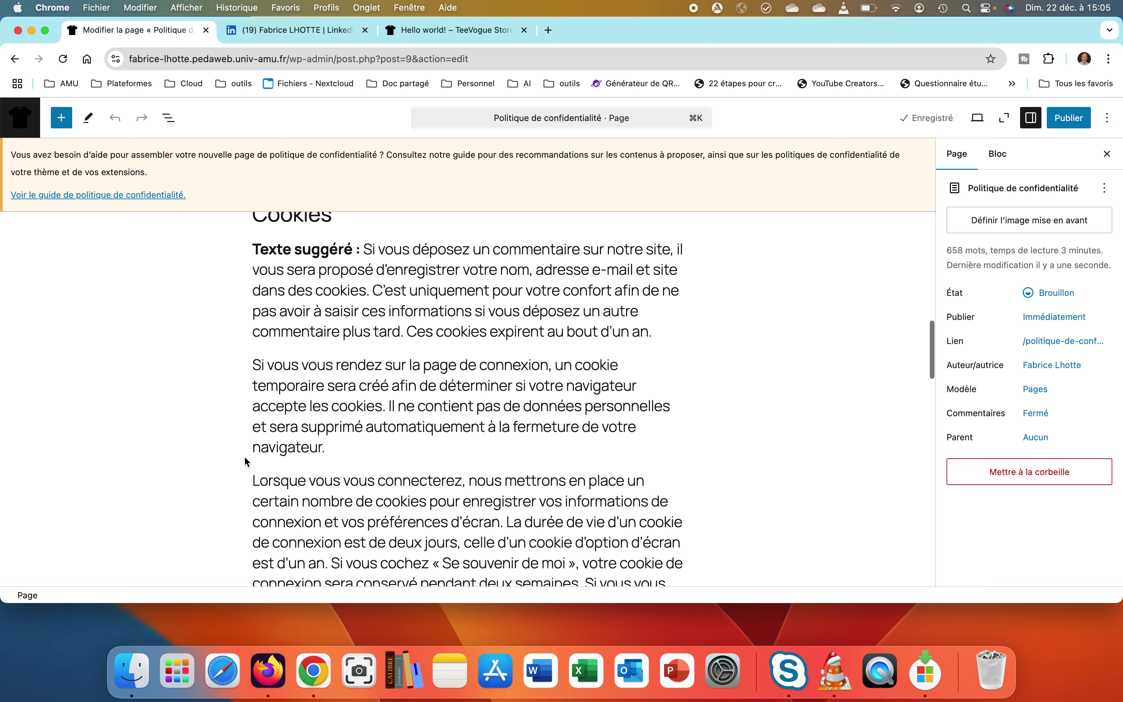
{"action": "scroll", "coordinate": [245, 460], "scroll_direction": "down", "scroll_amount": 18}
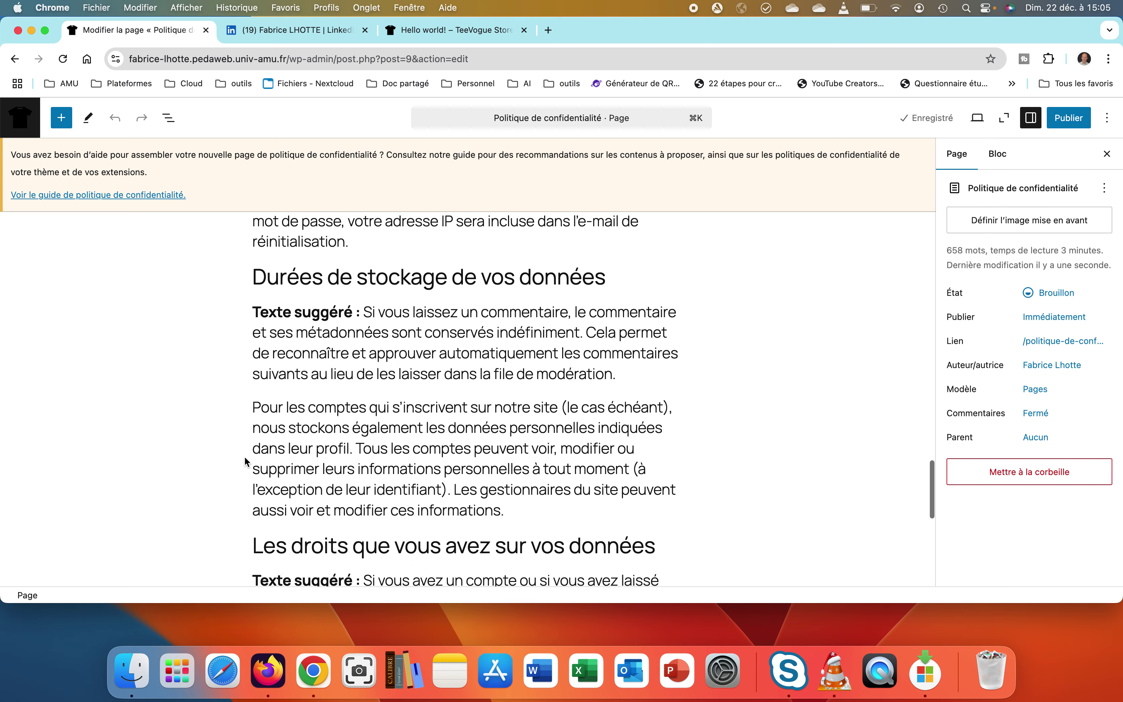
{"action": "scroll", "coordinate": [246, 461], "scroll_direction": "up", "scroll_amount": 20}
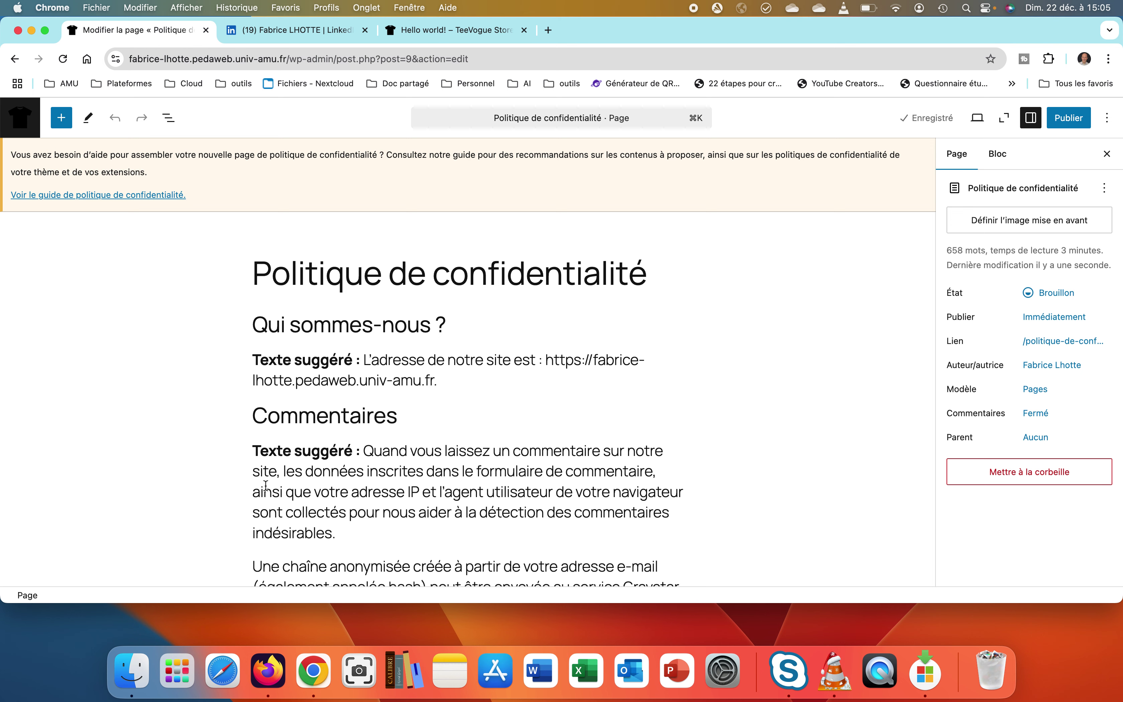
{"action": "scroll", "coordinate": [323, 486], "scroll_direction": "down", "scroll_amount": 5}
{"action": "scroll", "coordinate": [323, 486], "scroll_direction": "down", "scroll_amount": 20}
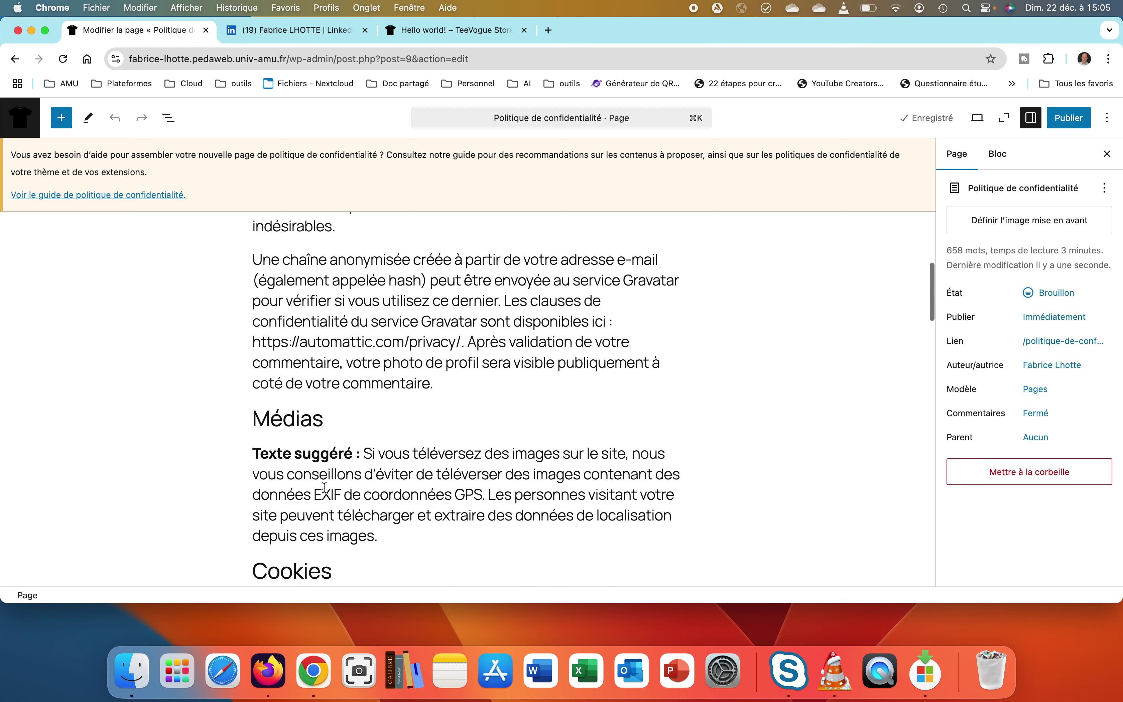
{"action": "scroll", "coordinate": [324, 487], "scroll_direction": "down", "scroll_amount": 8}
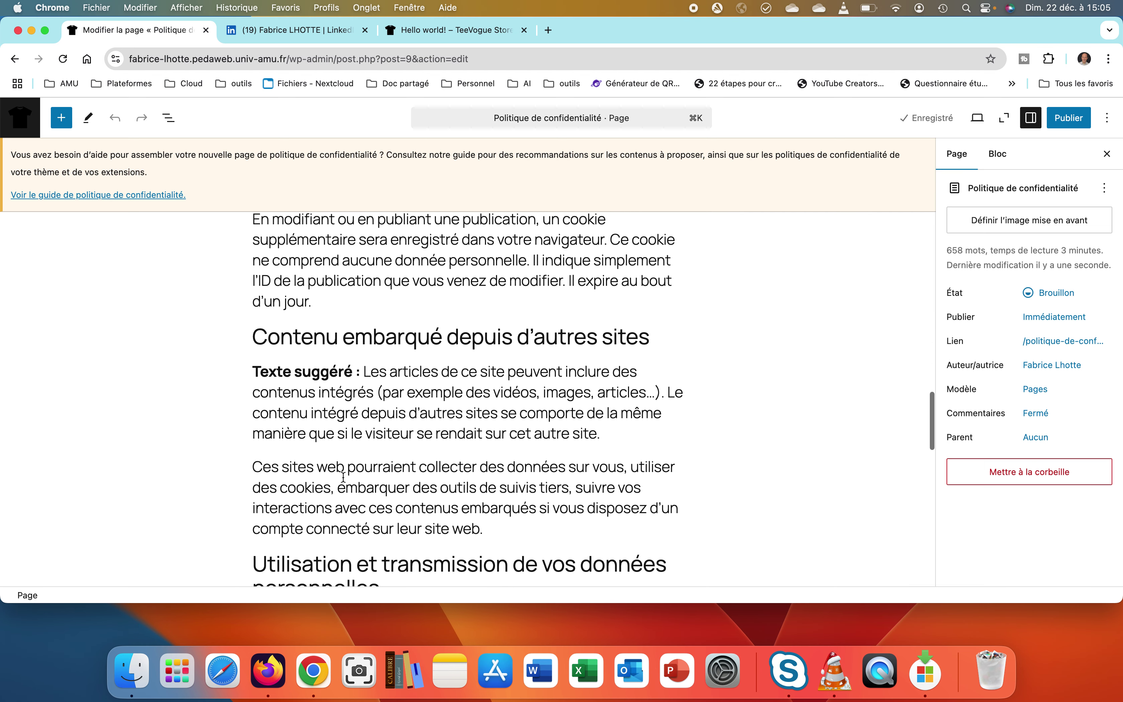
Step: Publish the "Politique de confidentialité" page and return to the list of all pages
{"action": "left_click", "coordinate": [1059, 121]}
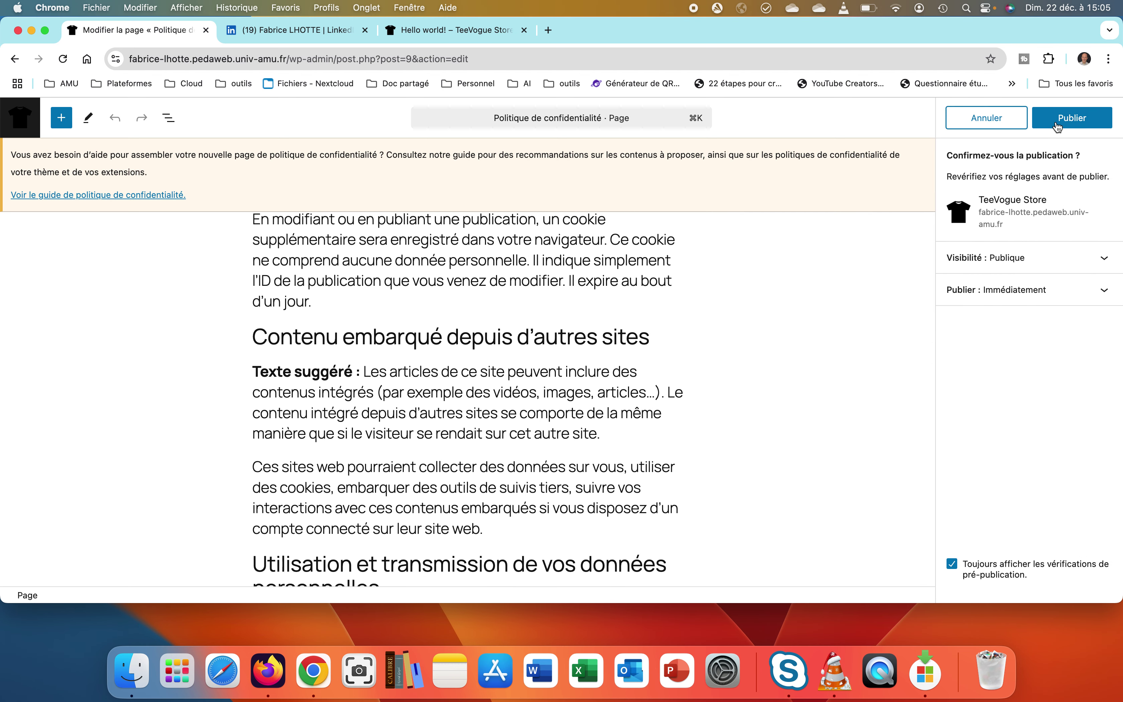
{"action": "left_click", "coordinate": [1055, 121]}
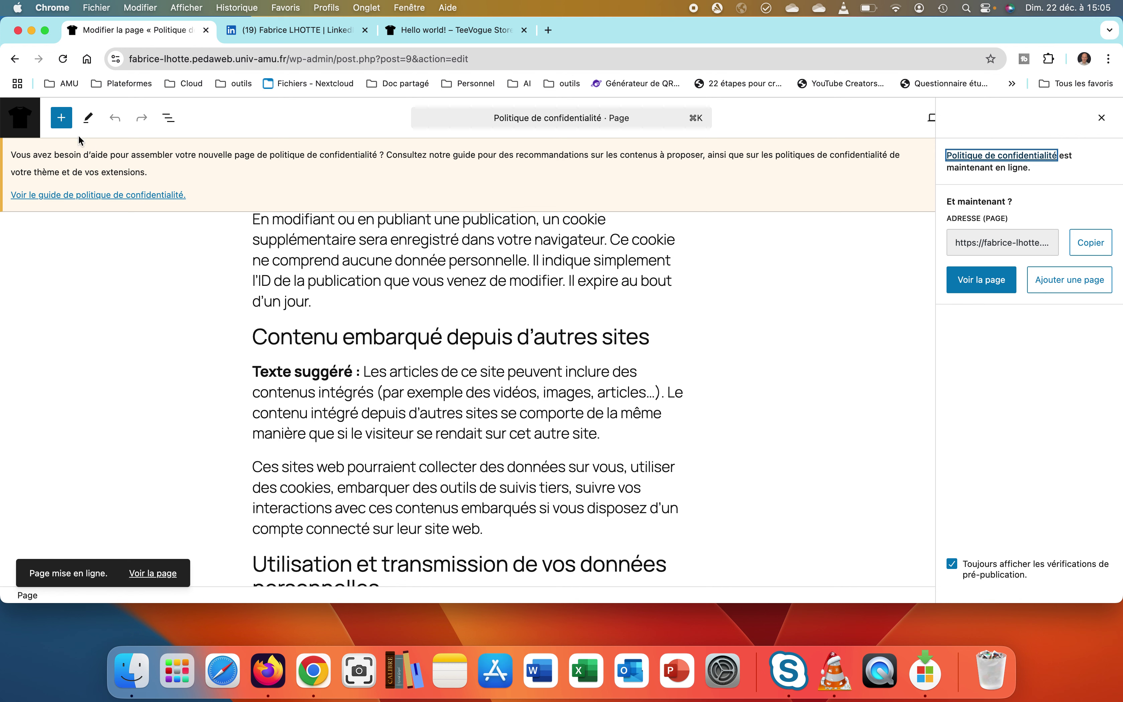
{"action": "left_click", "coordinate": [15, 127]}
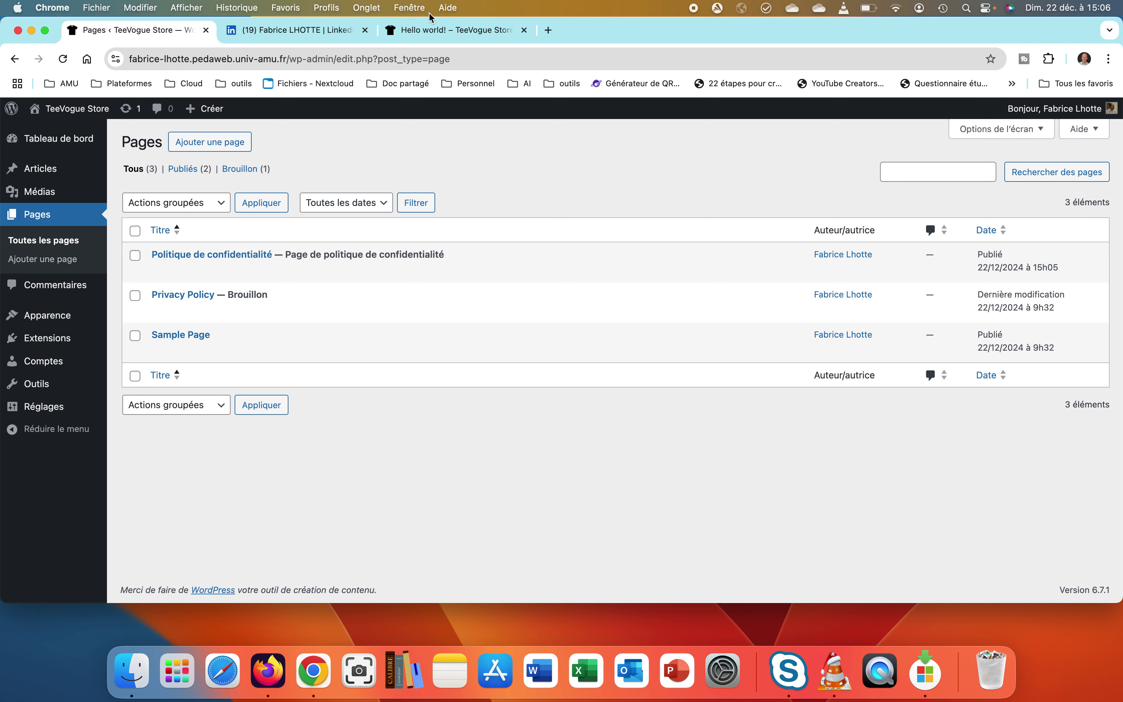
Step: Reload the public site to check its navigation for the privacy page, visit the home page and open the "Hello world!" post
{"action": "left_click", "coordinate": [430, 30]}
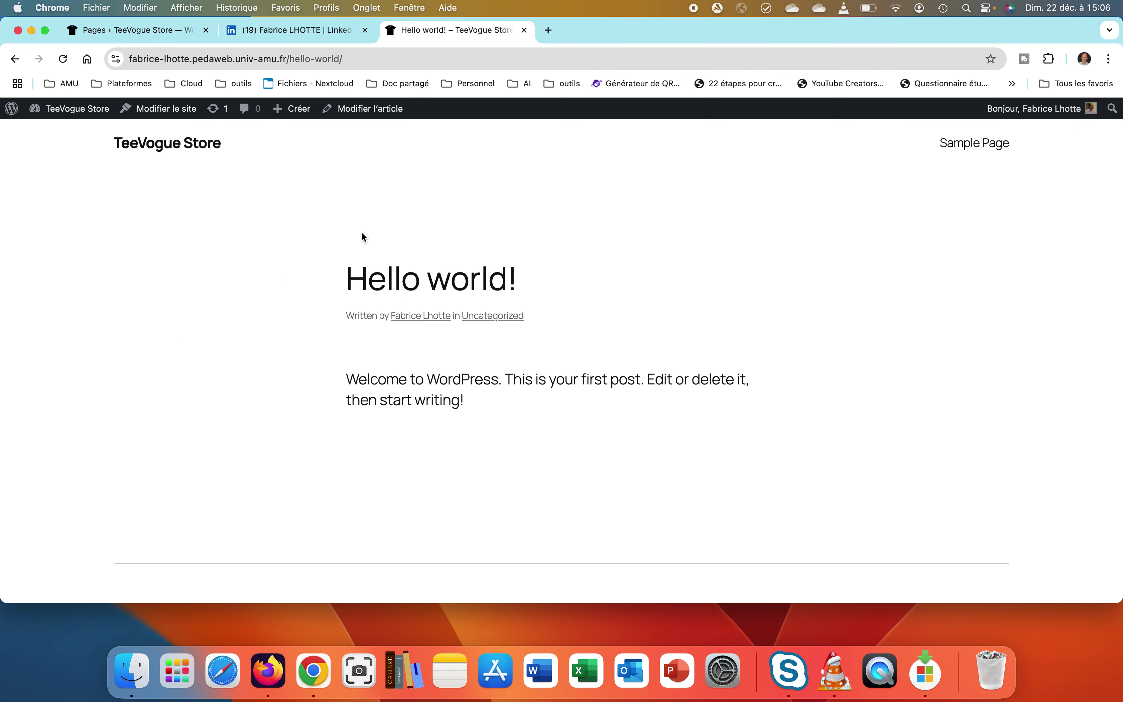
{"action": "left_click", "coordinate": [63, 59]}
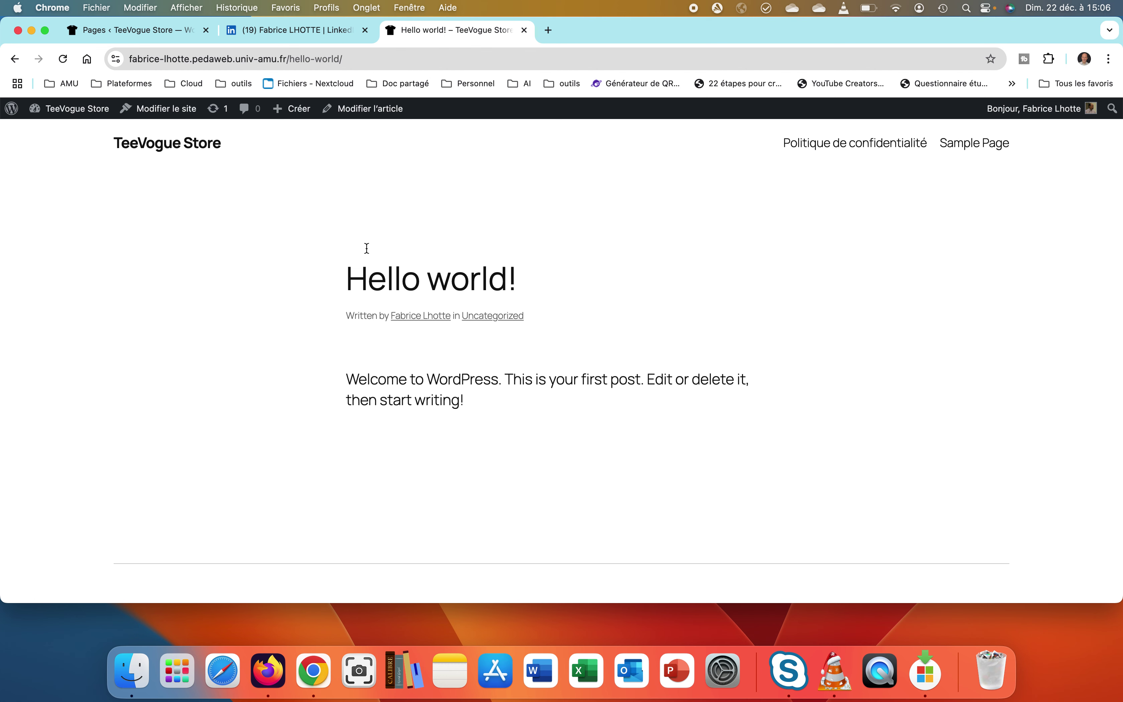
{"action": "left_click", "coordinate": [194, 148]}
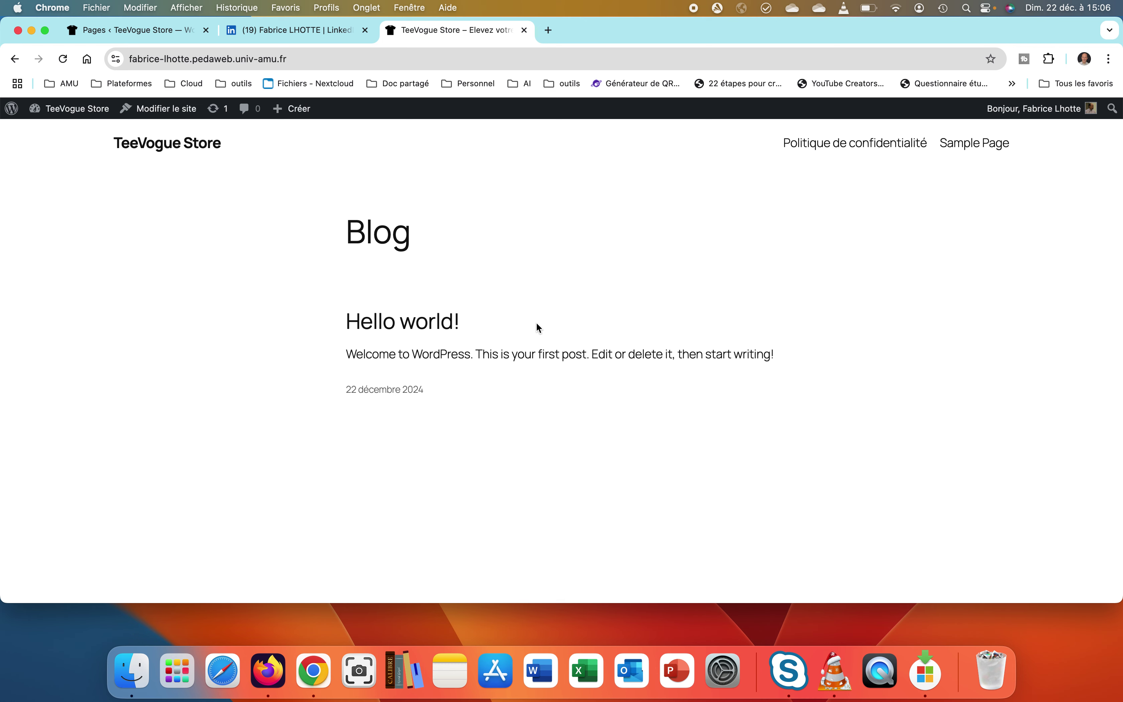
{"action": "left_click", "coordinate": [406, 324]}
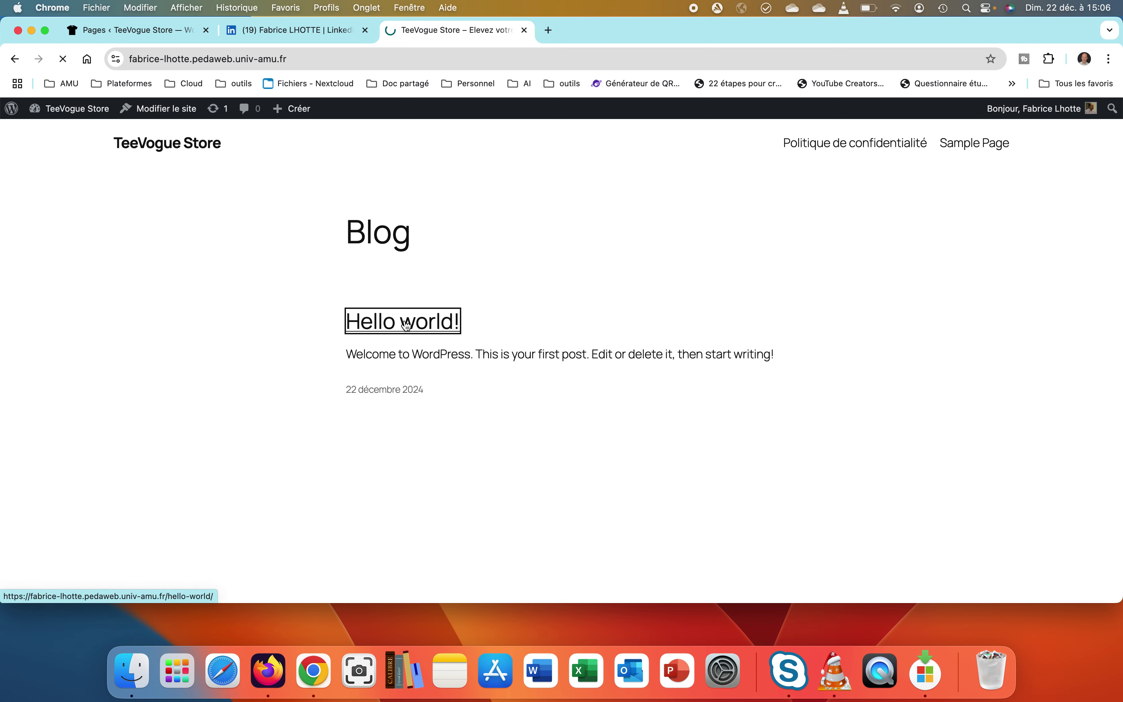